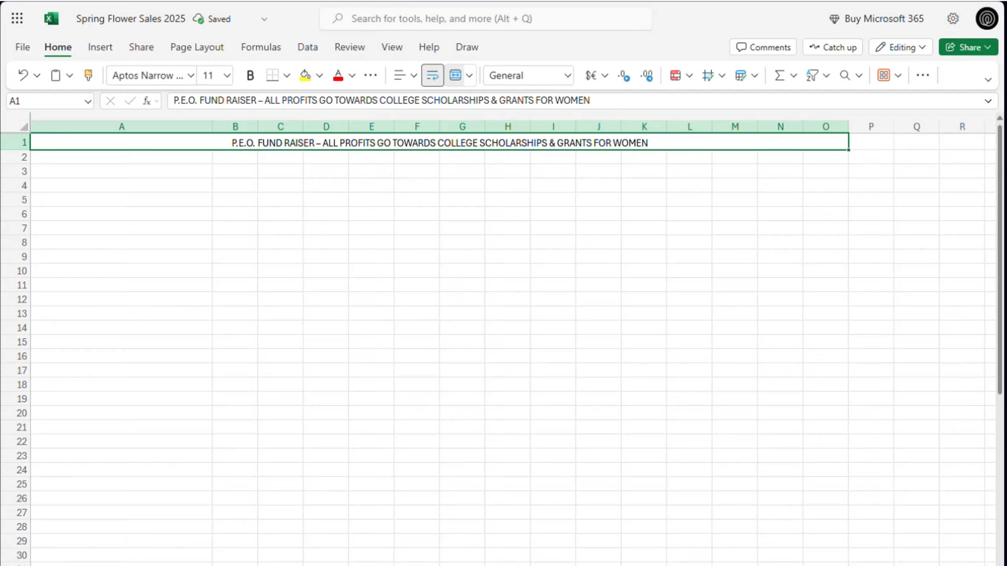
- Enter the text PLEASE MAKE ALL CHECKS TO “P.E.O. CHAPTER AM” in cell A3
click(84, 166)
double_click(95, 175)
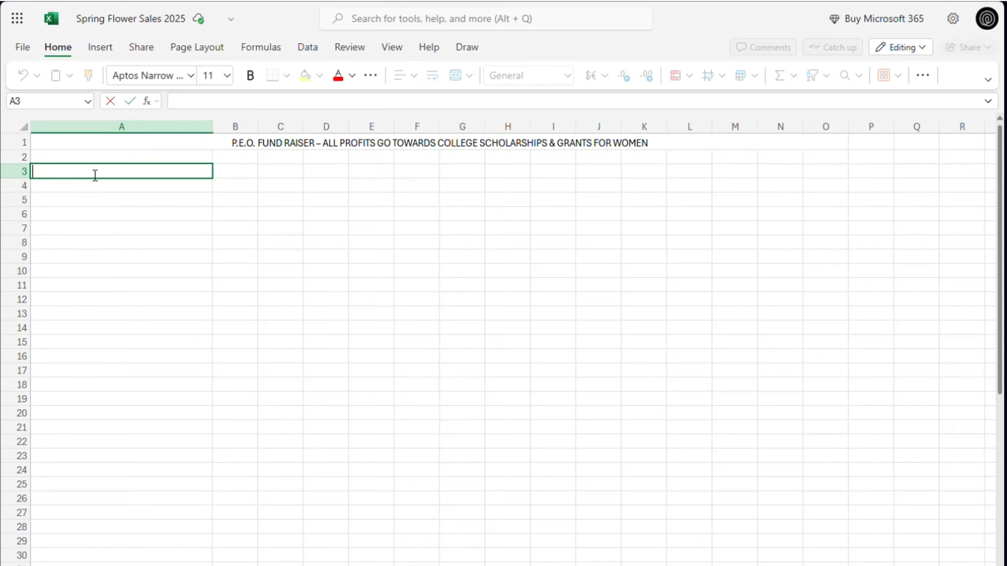
text(PLEASE MAKE ALL CHECKS TO "P.E.O. CHAPTER AM")
key(ctrl+a)
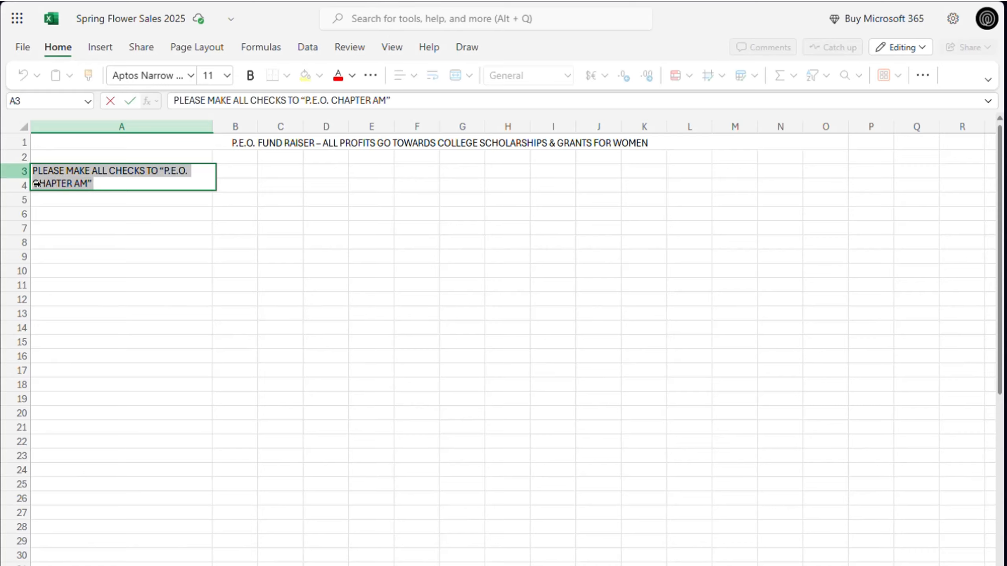
click(81, 200)
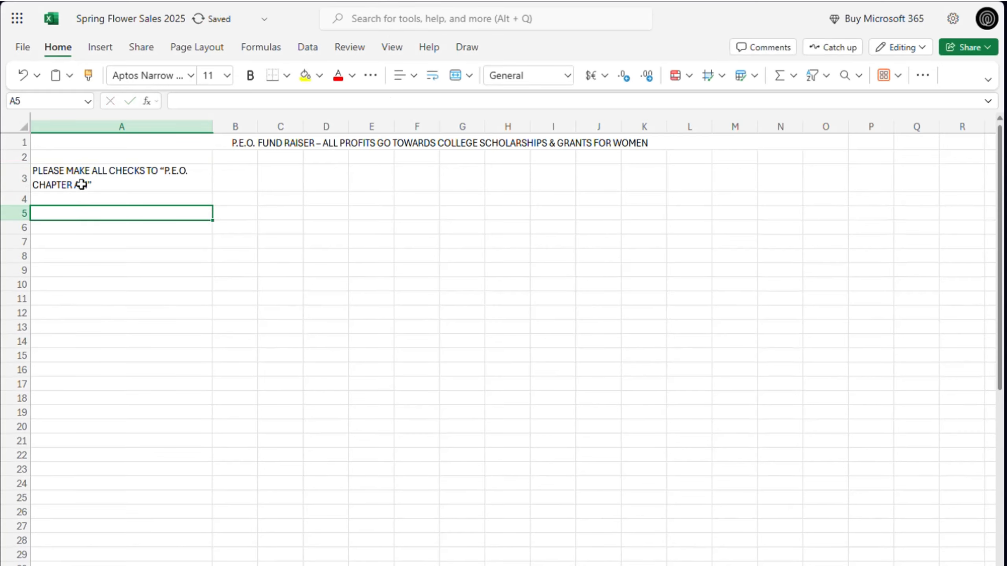
- Merge and center the check-payment note across A3:O3 and reduce the height of row 3
click(84, 184)
shift+click(838, 181)
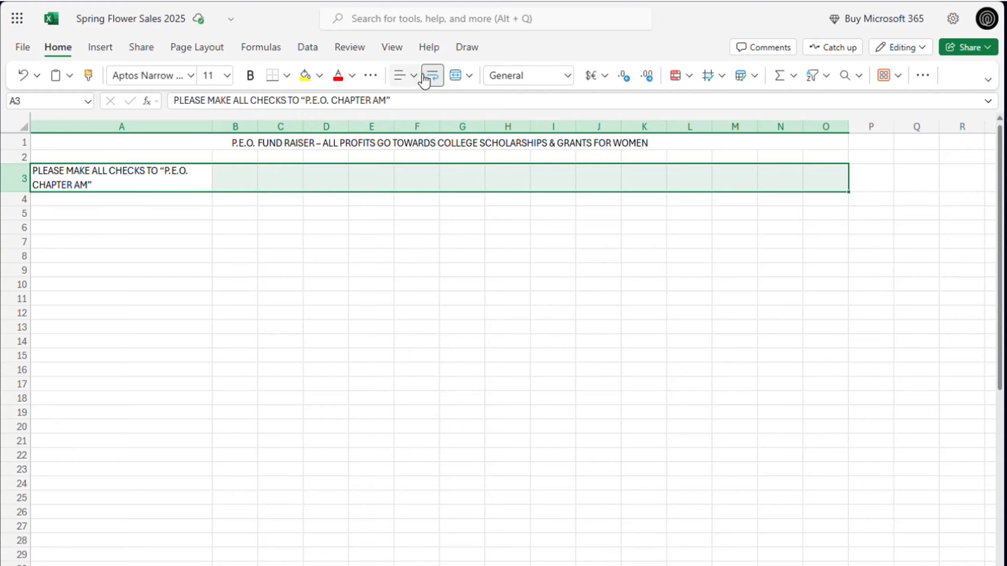
click(457, 77)
click(128, 201)
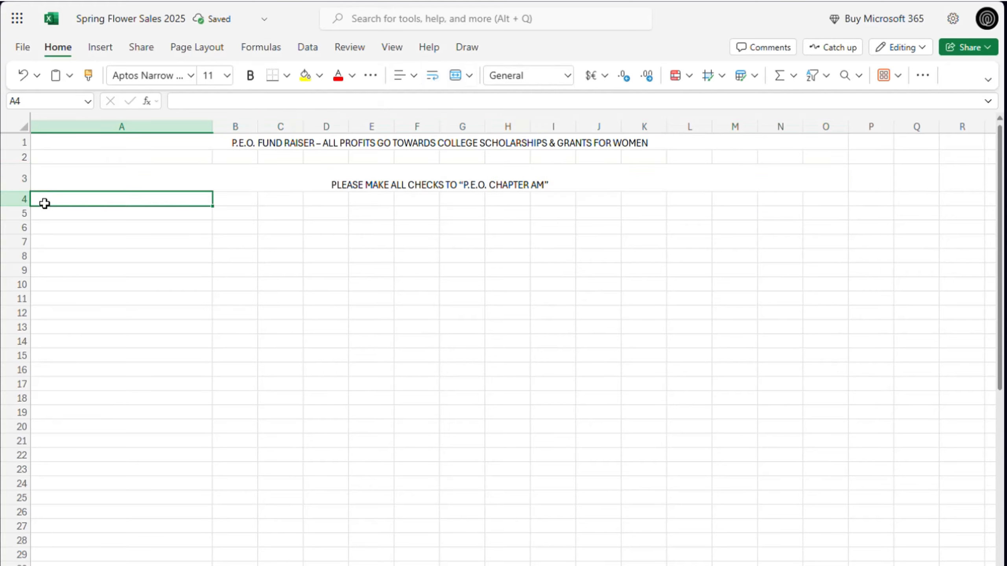
drag(27, 198, 31, 189)
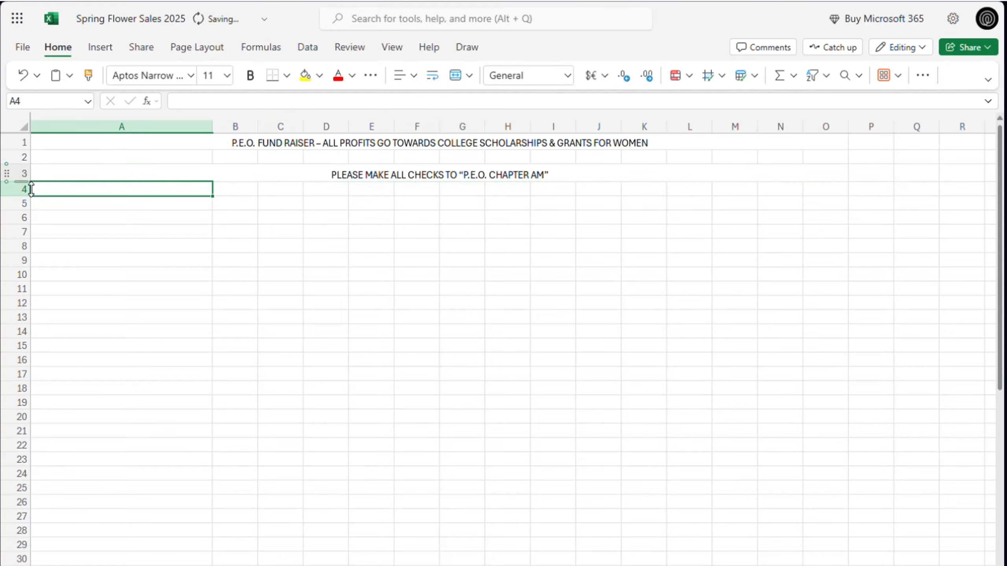
- Apply thick outside borders around the heading block A1:O3 and close the formatting options
click(78, 181)
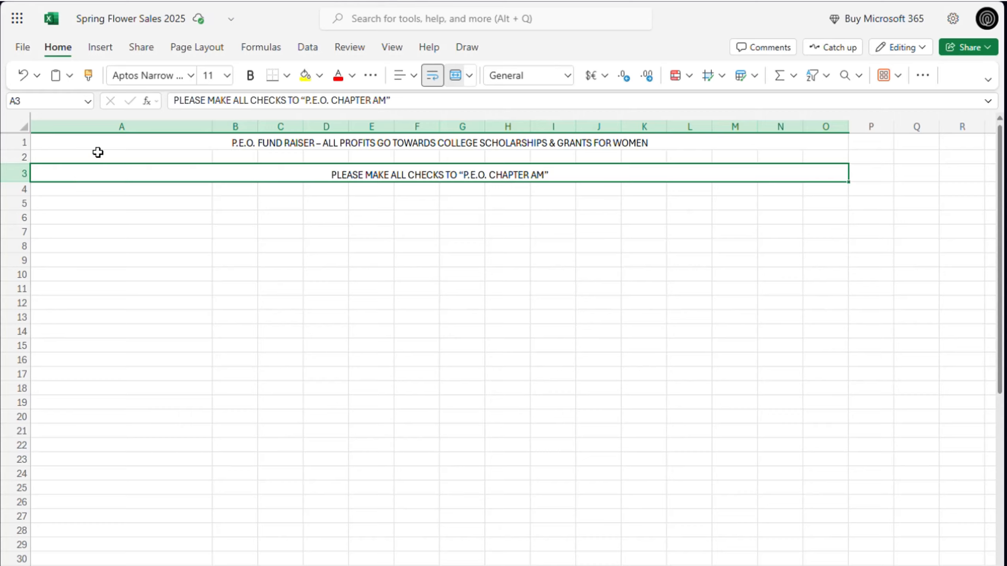
shift+click(99, 150)
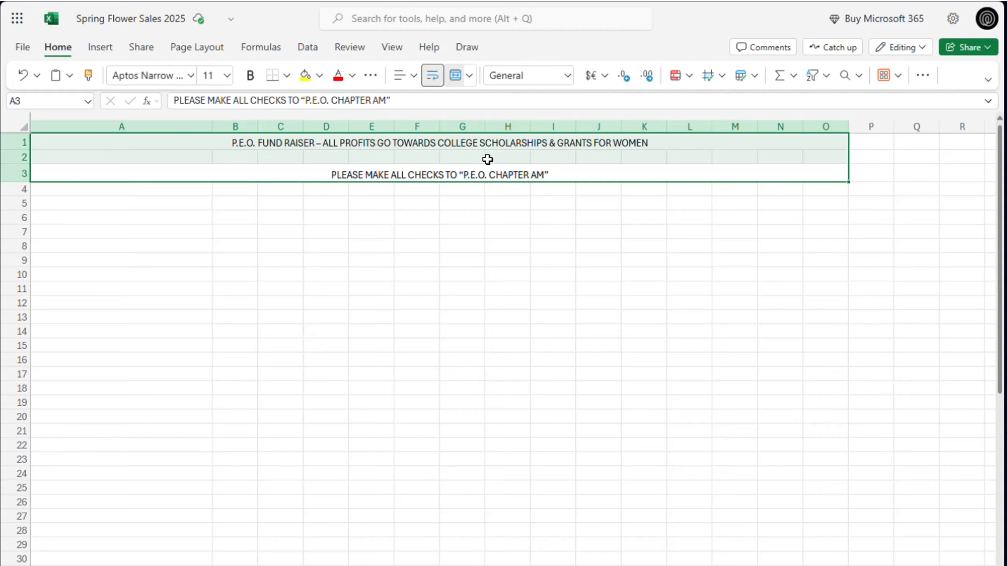
right_click(485, 159)
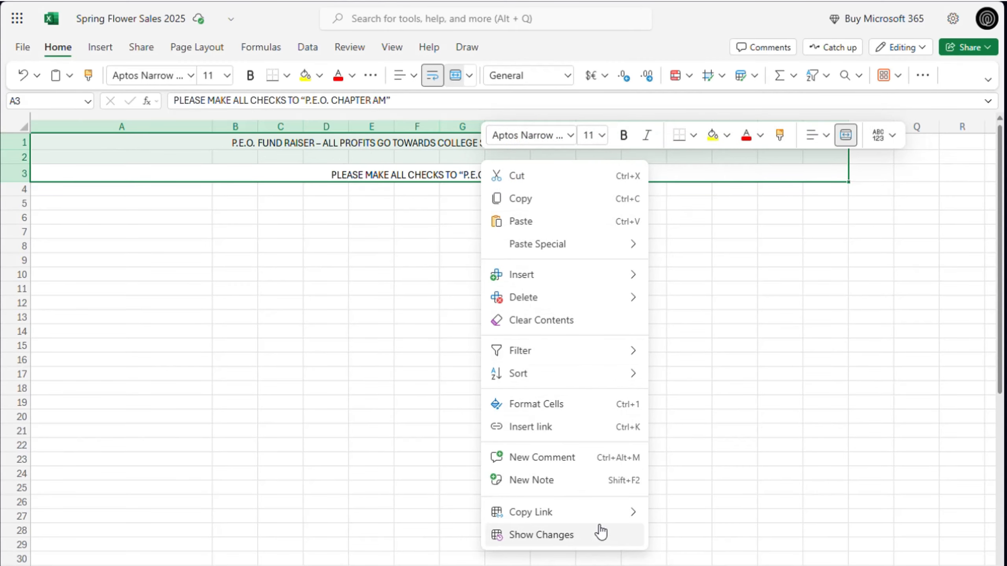
click(589, 412)
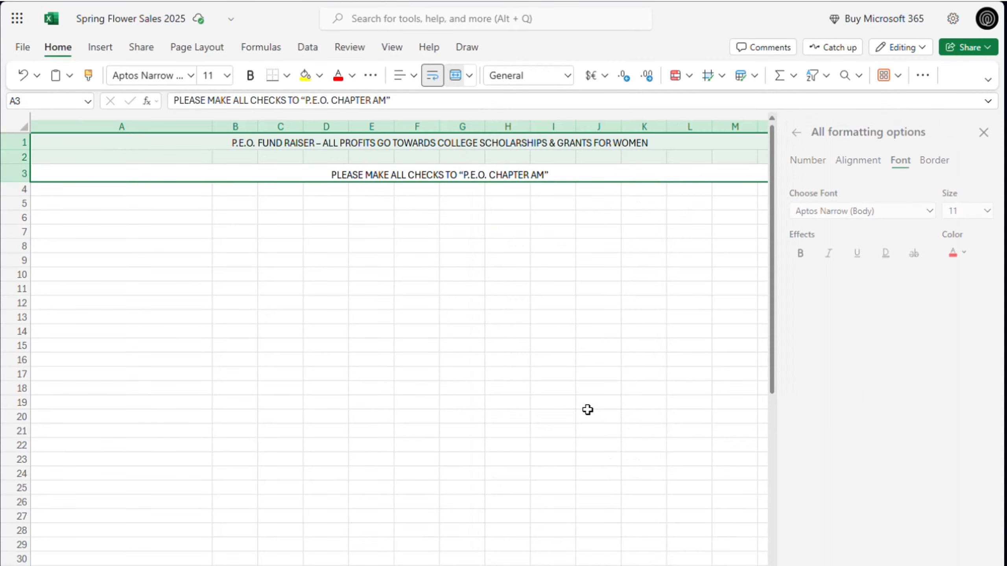
click(949, 161)
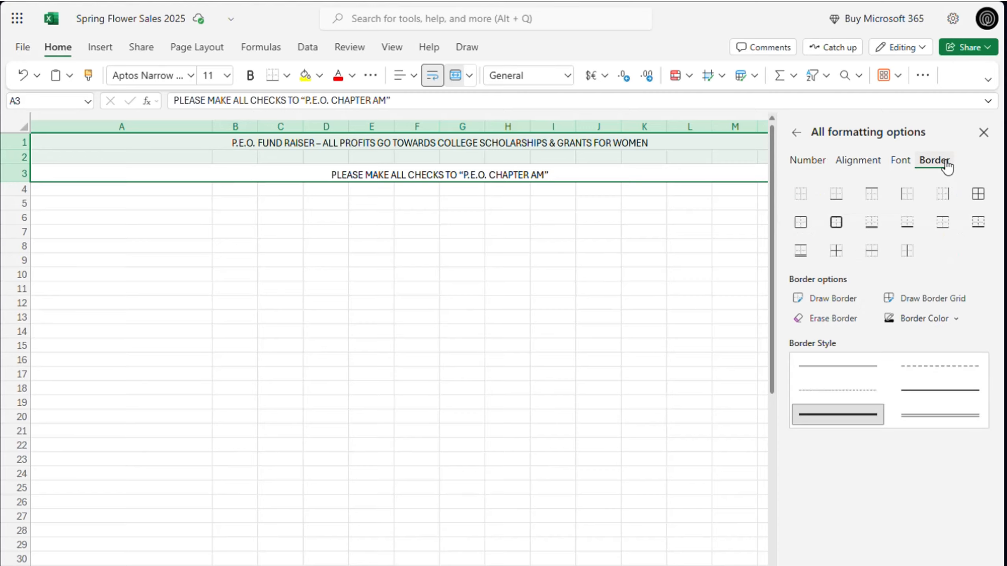
click(837, 222)
click(984, 132)
click(617, 222)
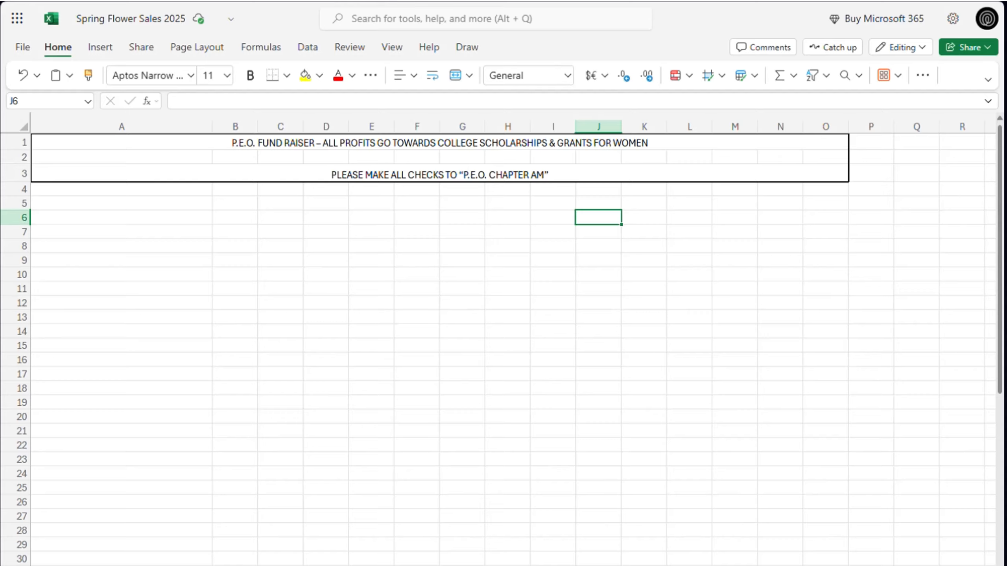
- Enter 10" SPRING HANGING BASKETS in A5 and merge and center it across A5:O5
click(199, 205)
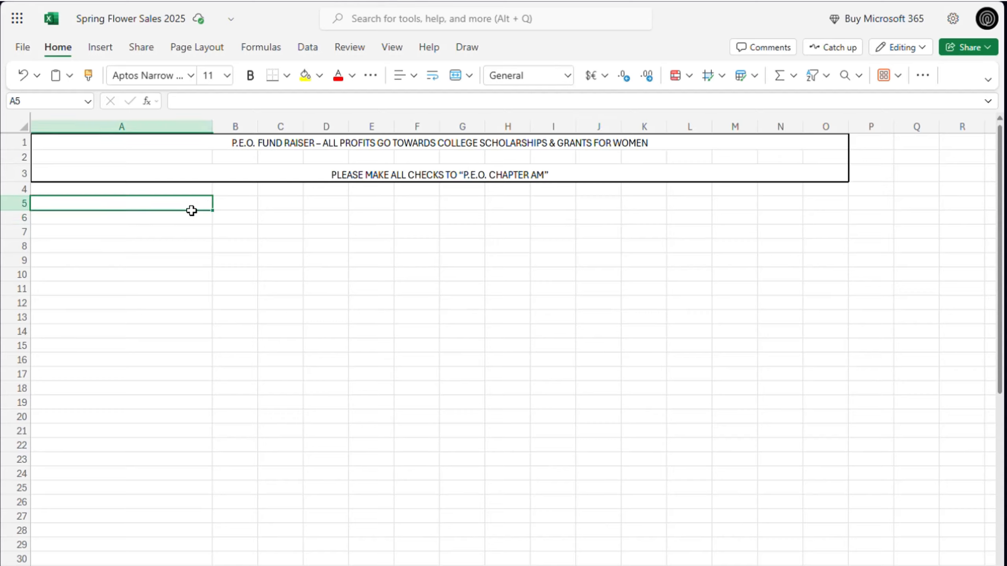
double_click(193, 213)
text(10" SPRING HANGING BASKETS)
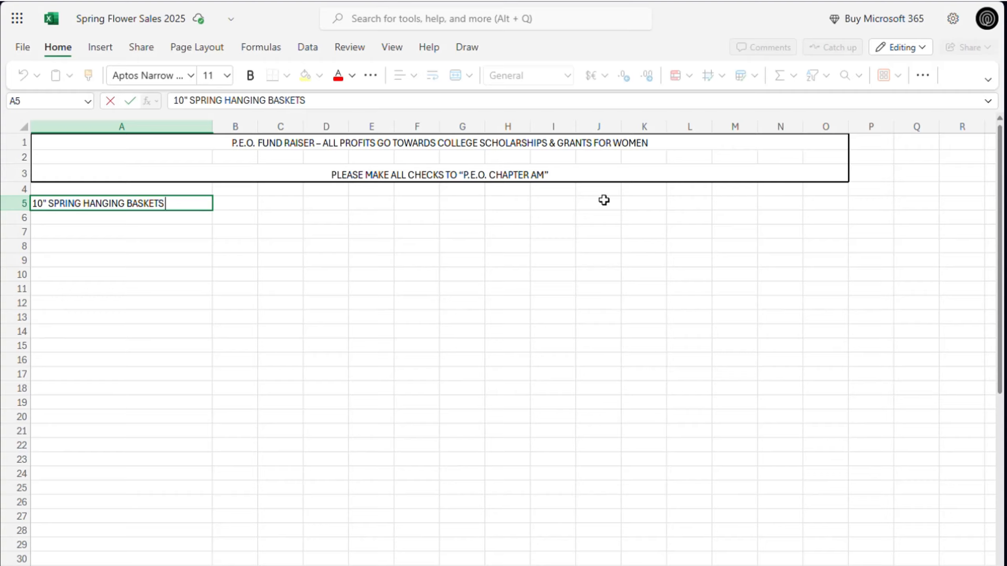
shift+click(839, 207)
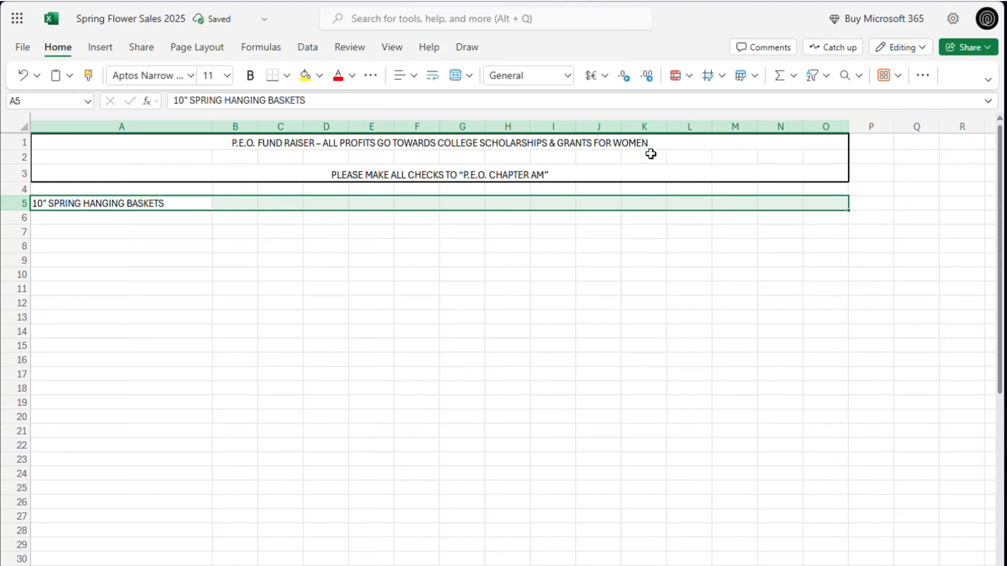
click(457, 76)
click(399, 224)
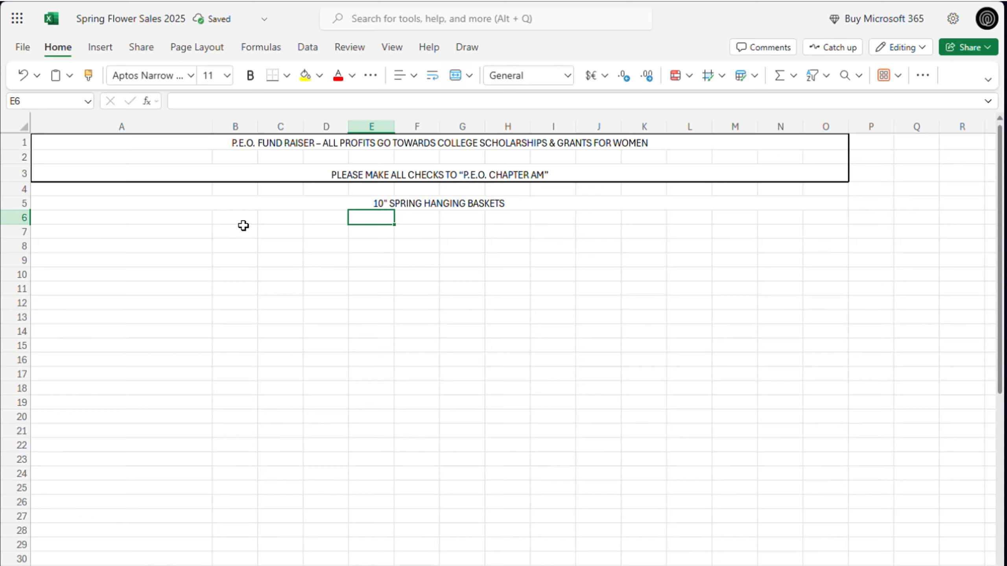
- Apply thick outside borders to the merged hanging baskets title in row 5 and close the formatting options
click(253, 206)
right_click(253, 206)
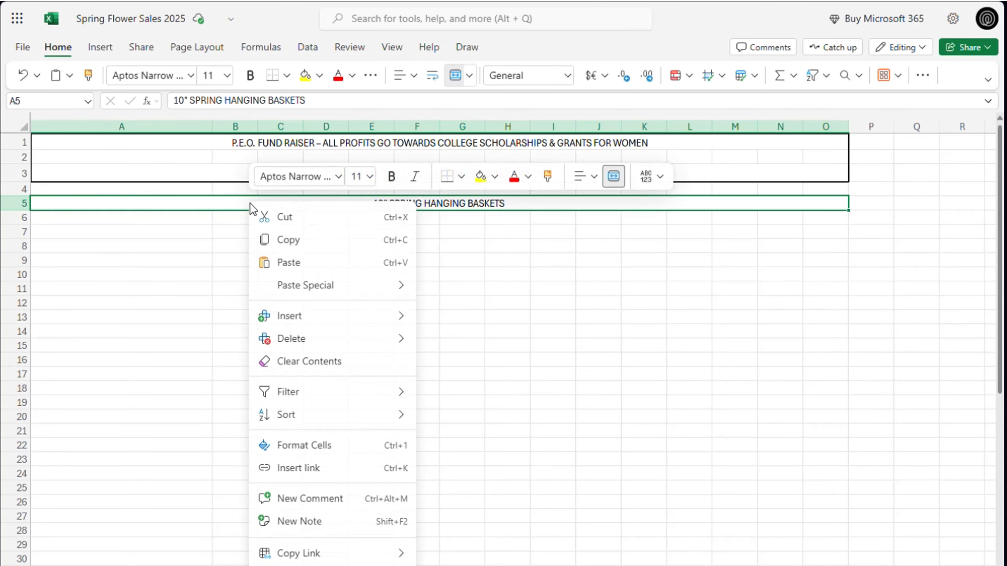
click(366, 451)
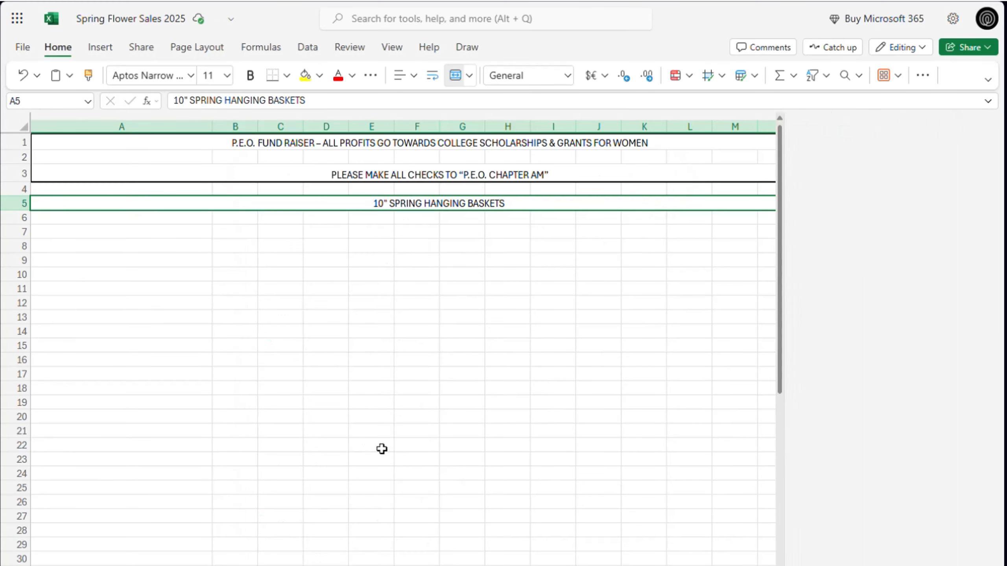
click(936, 162)
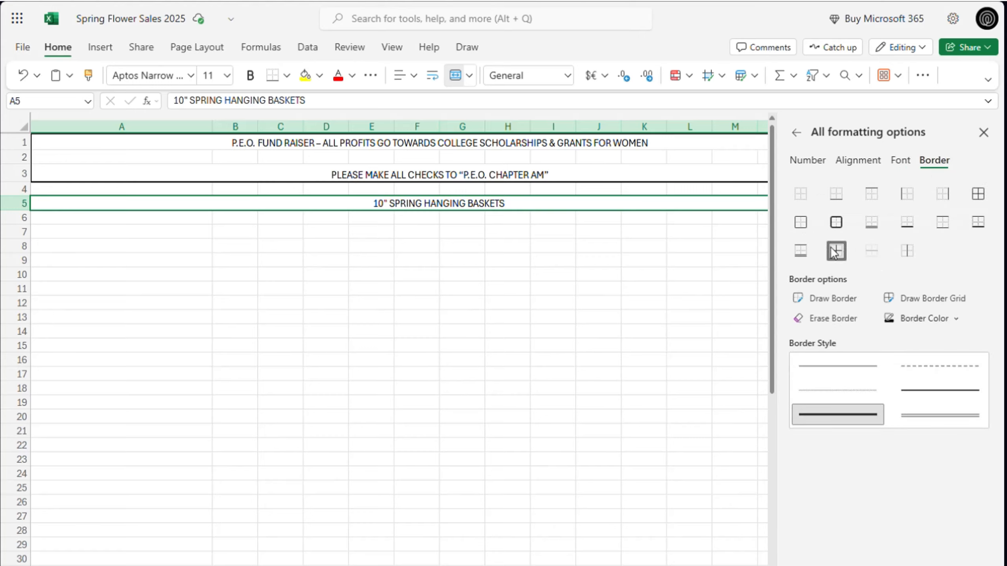
click(836, 222)
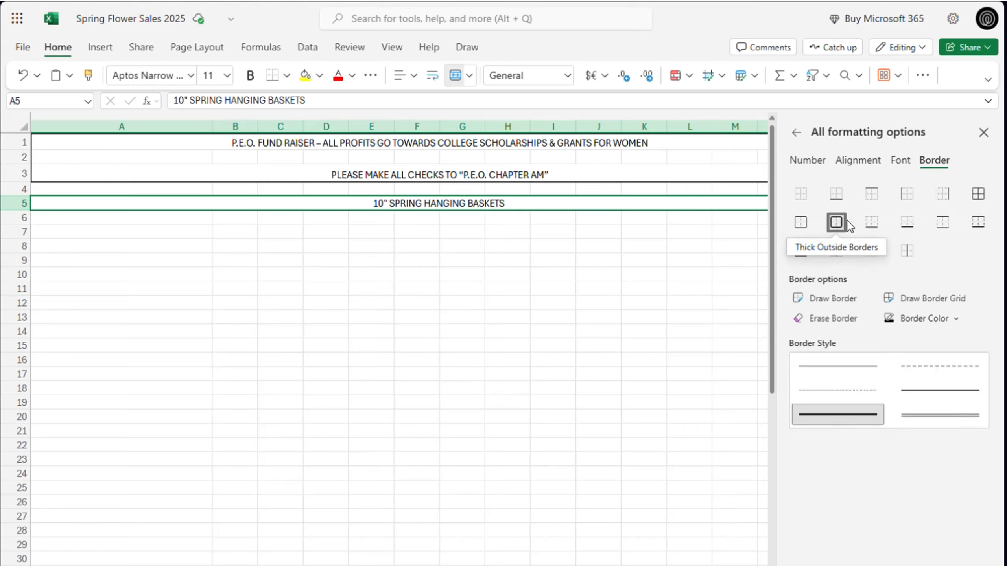
click(840, 222)
click(984, 132)
click(323, 231)
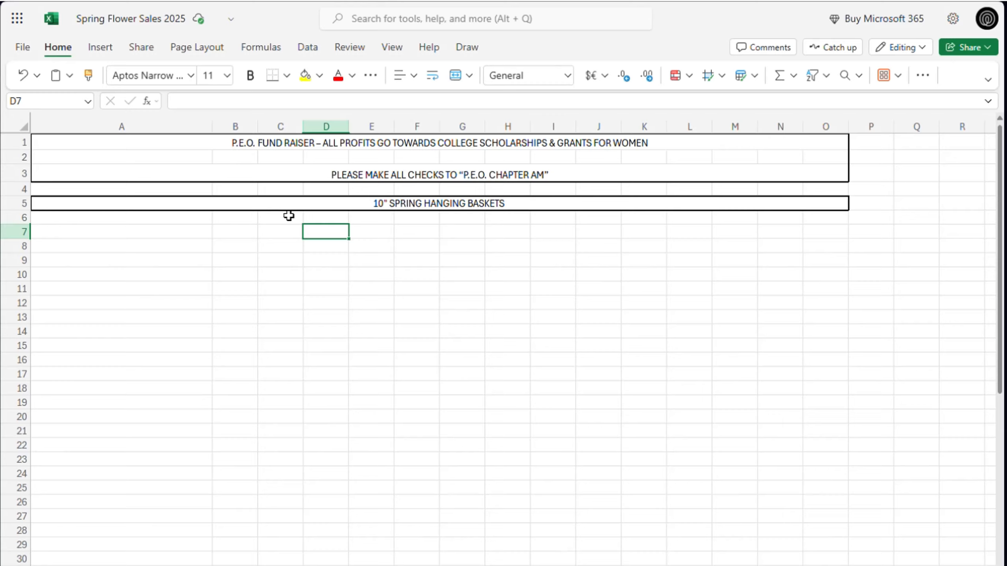
- Turn on text wrapping for the cells B6:O6
click(246, 223)
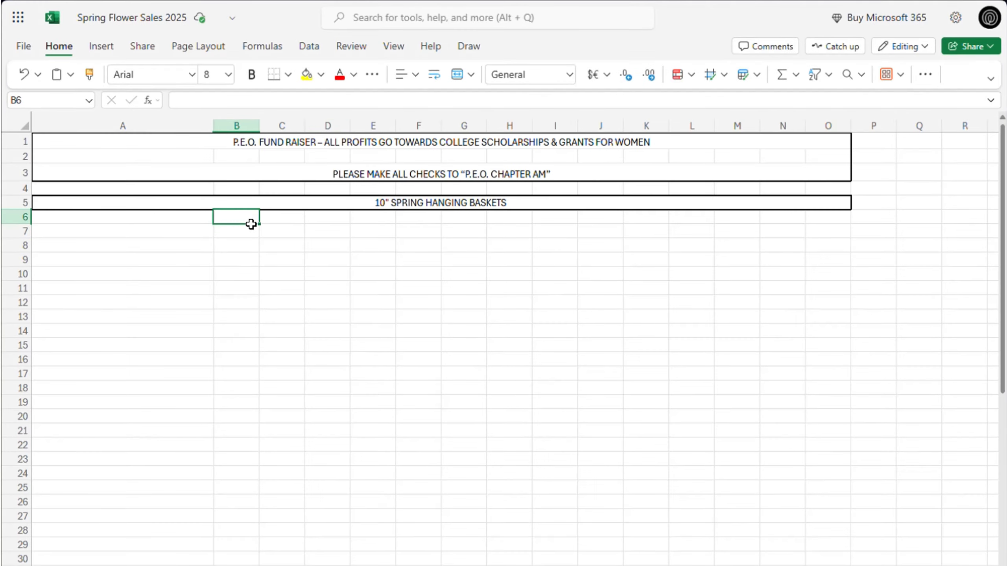
shift+click(834, 223)
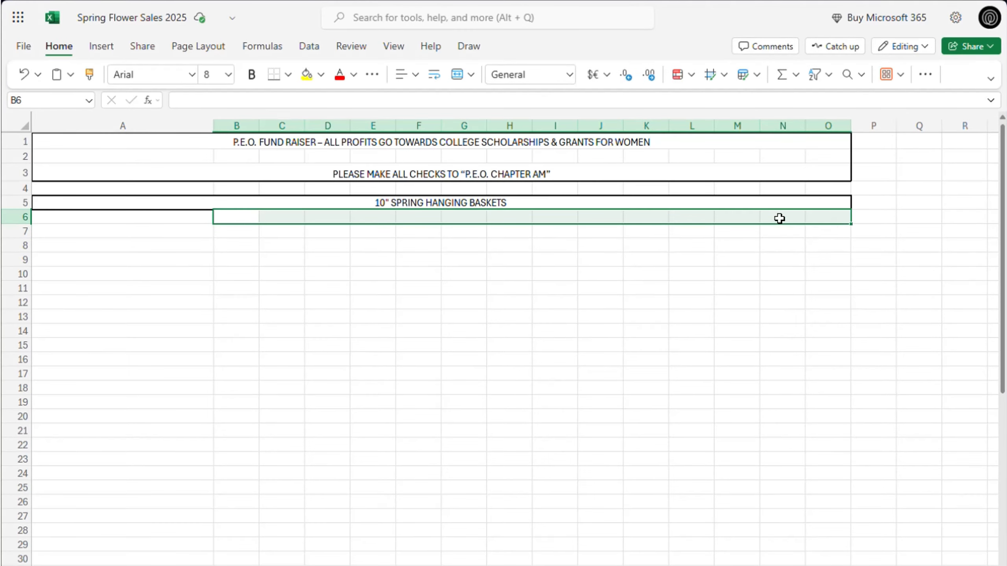
right_click(248, 221)
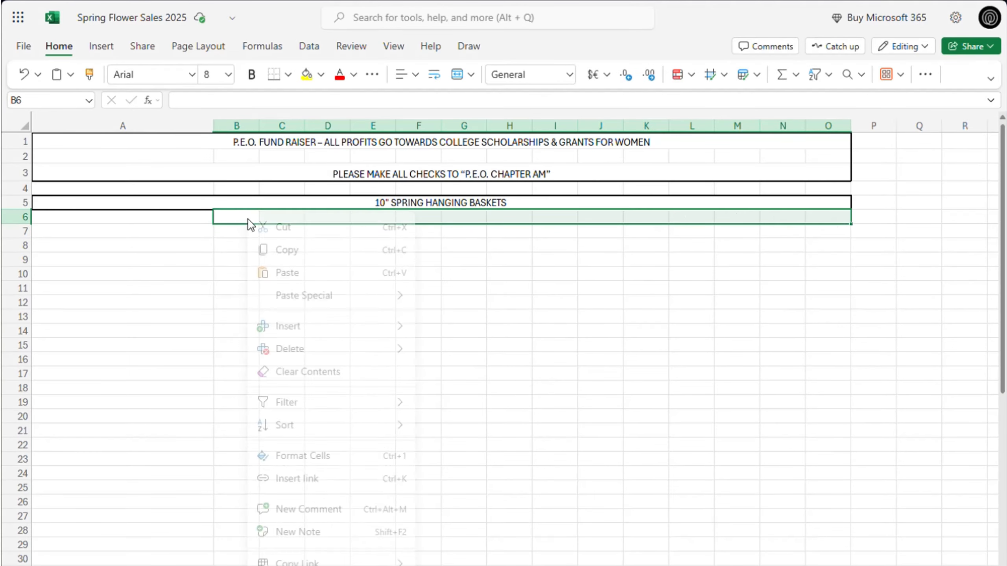
click(302, 468)
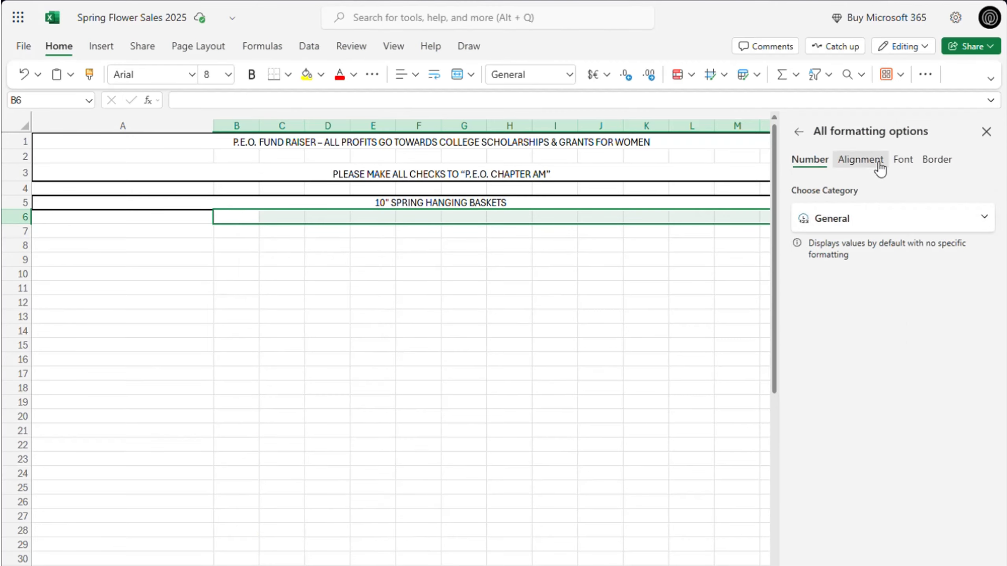
click(874, 163)
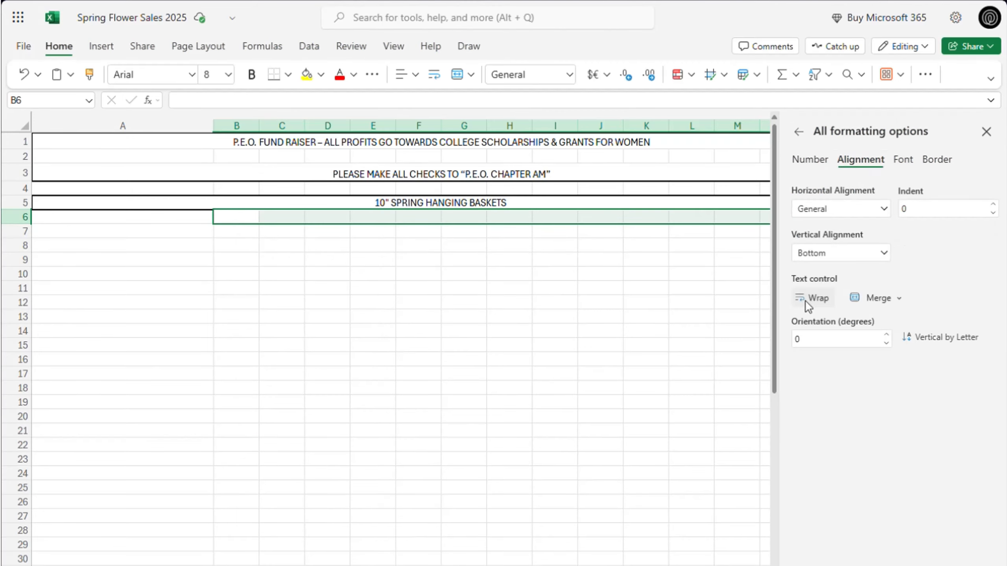
click(805, 301)
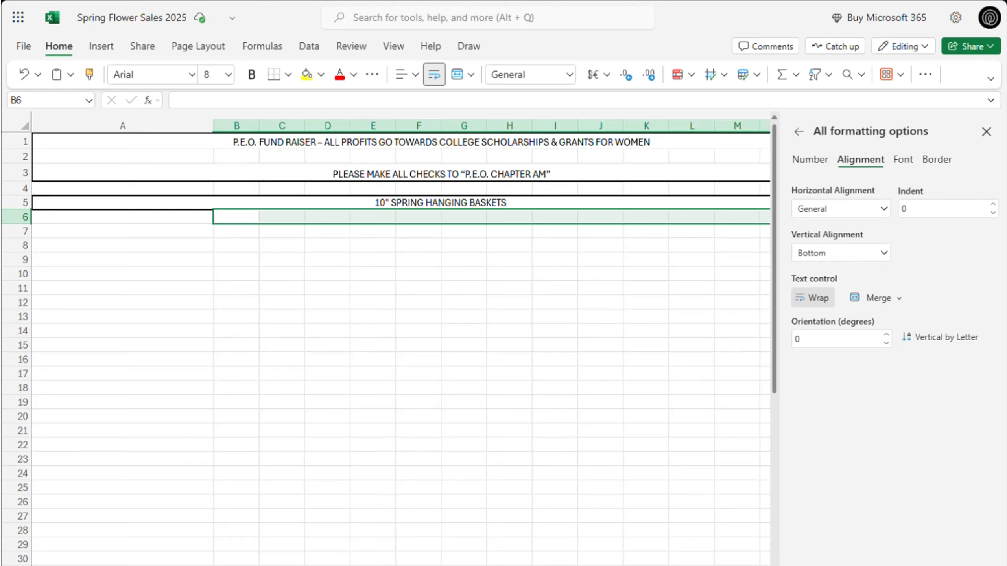
- Enter BEGONIA DRAGON WING as the first plant heading in cell B6
double_click(225, 218)
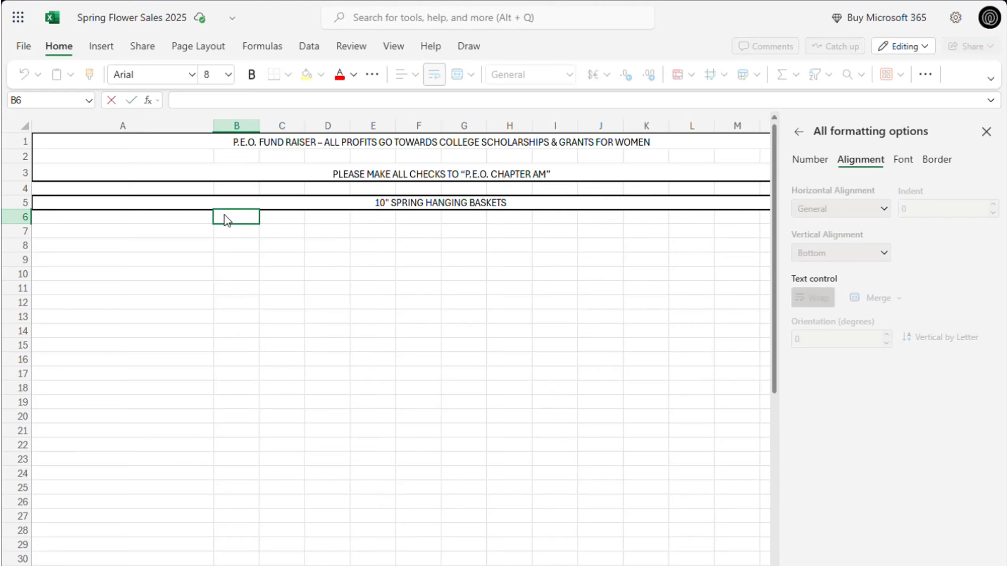
text(BEGONIA DRAGON WING)
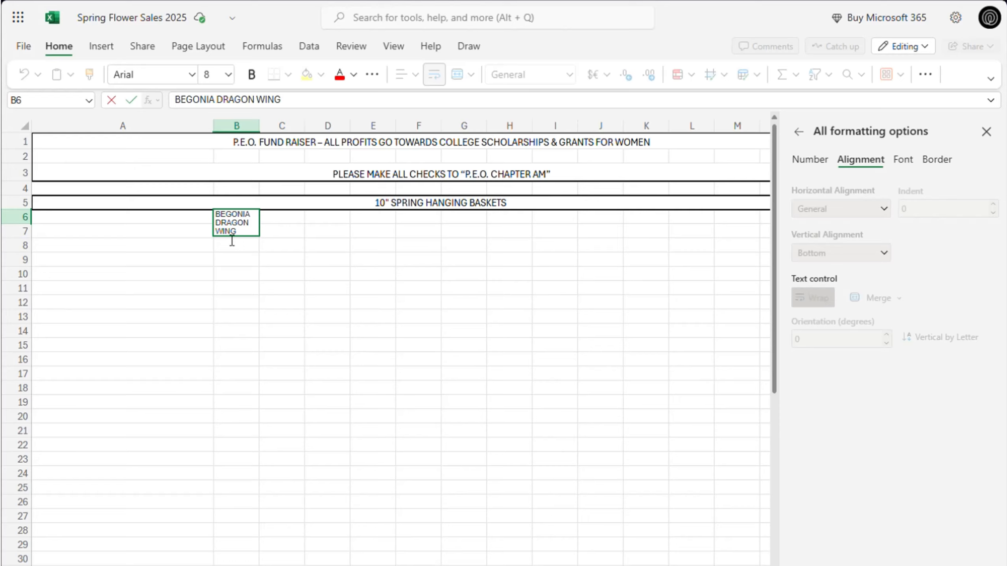
click(176, 231)
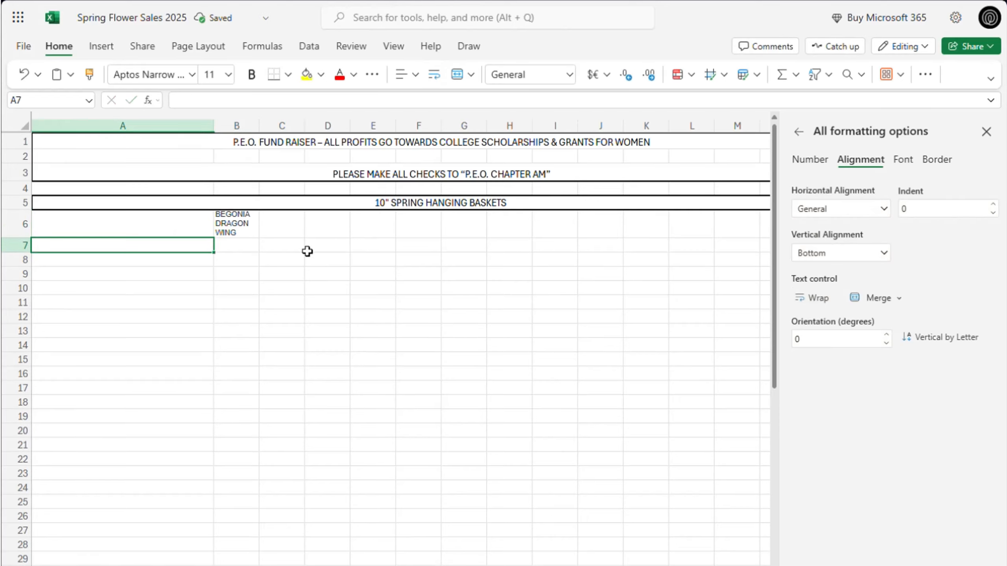
- Enter the color RED in capitals in cell B7, below the begonia heading
double_click(247, 252)
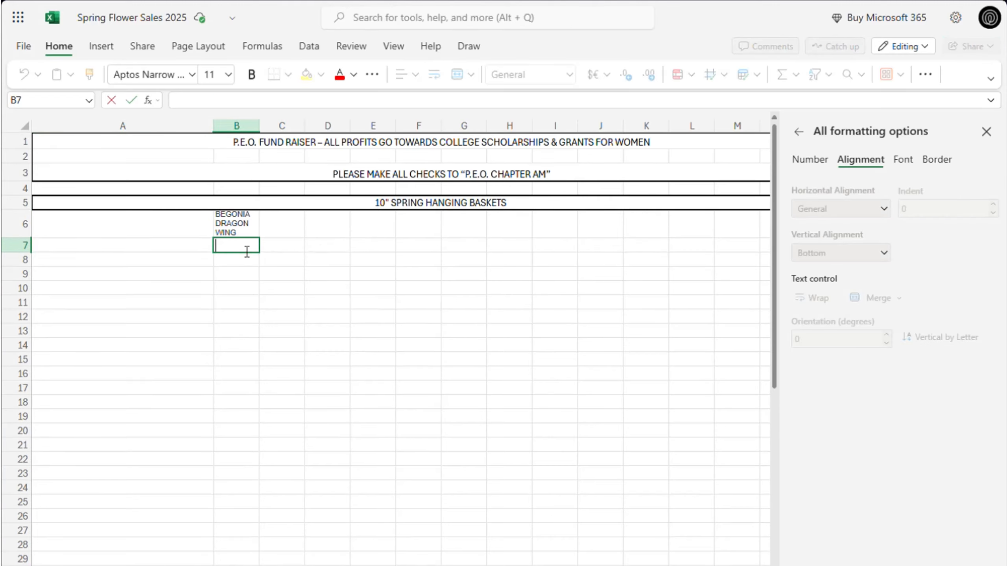
text(red)
key(BackSpace)
key(BackSpace)
key(BackSpace)
text(RED)
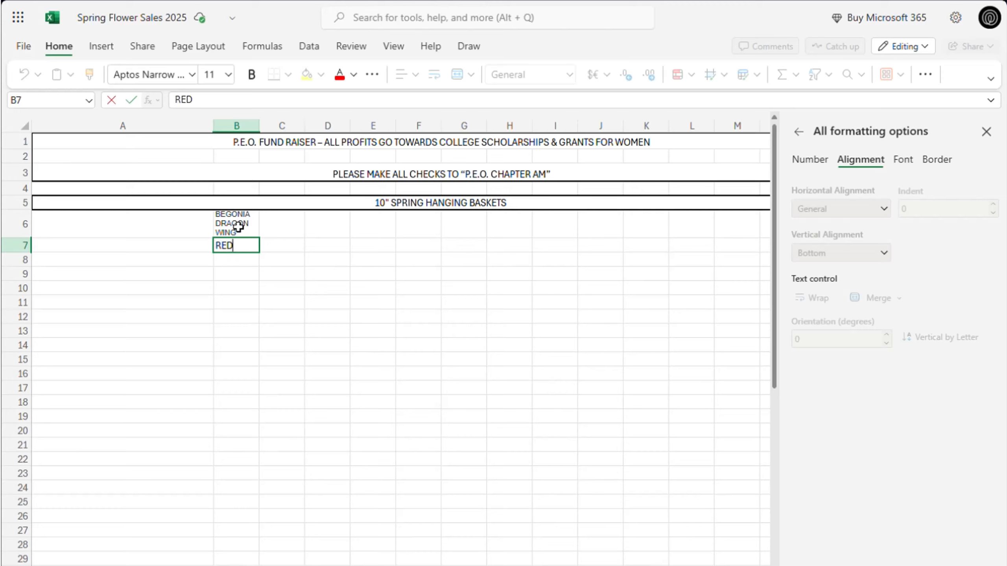
click(281, 223)
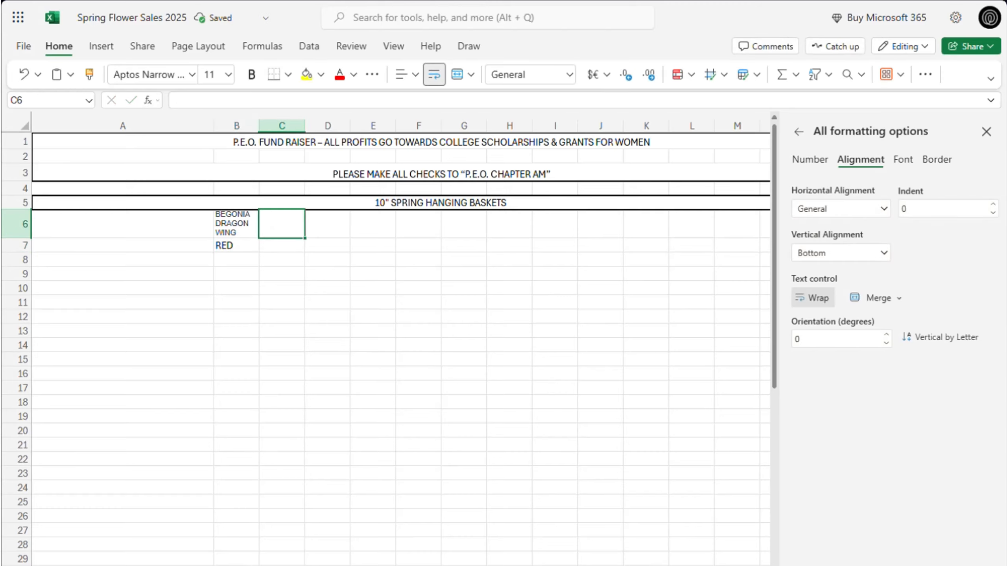
- Enter CALIBRACHOA (MILLION BELLS) in cell C6 and set the font of that text to Arial
double_click(283, 225)
text(CALIBRACHOA  (MILLION BELLS))
drag(304, 271, 254, 216)
click(184, 84)
text(Ar)
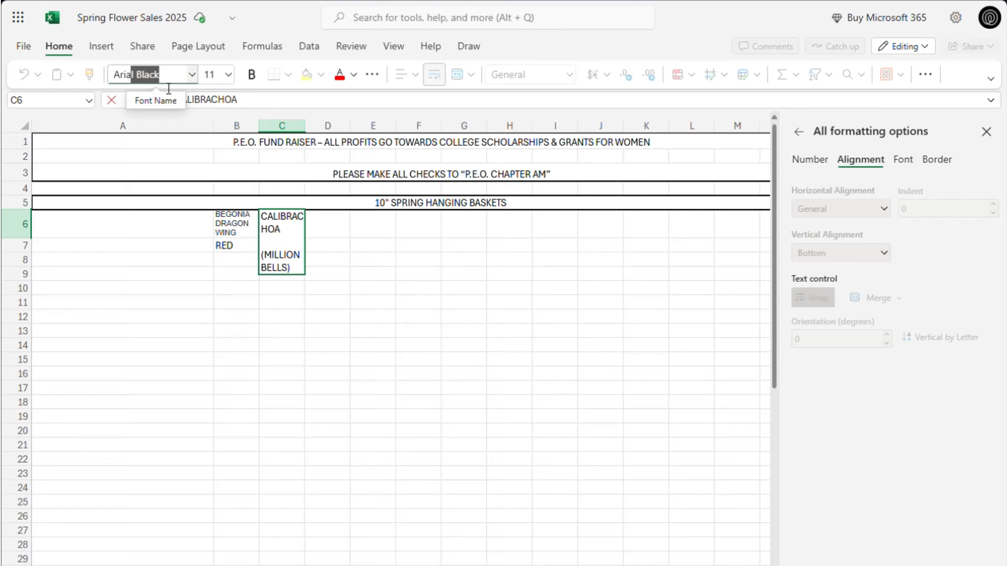
text(ial)
key(Delete)
click(191, 74)
click(165, 290)
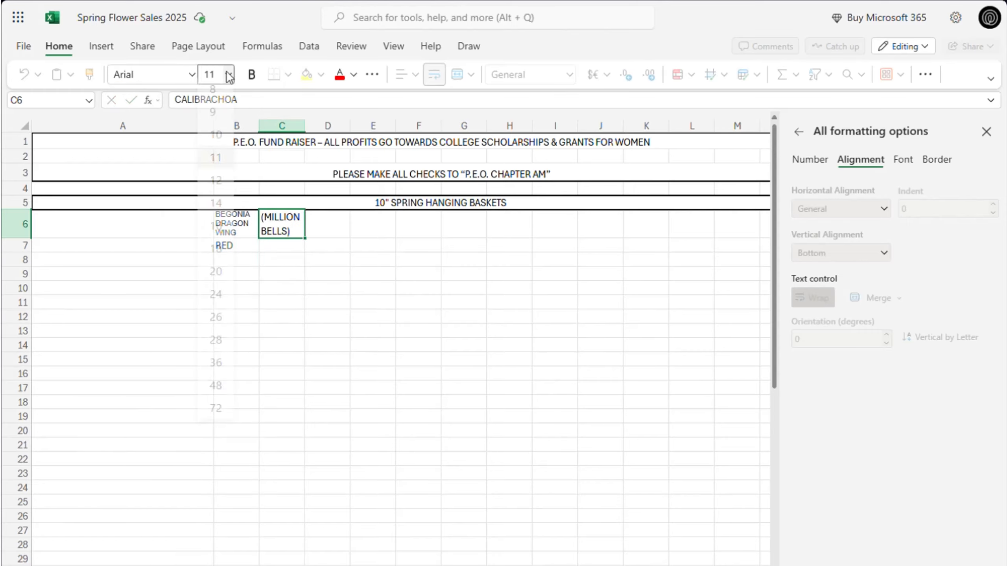
- Set the CALIBRACHOA (MILLION BELLS) heading in C6 to font size 8 and merge and center it across C6:E6
click(227, 74)
click(224, 99)
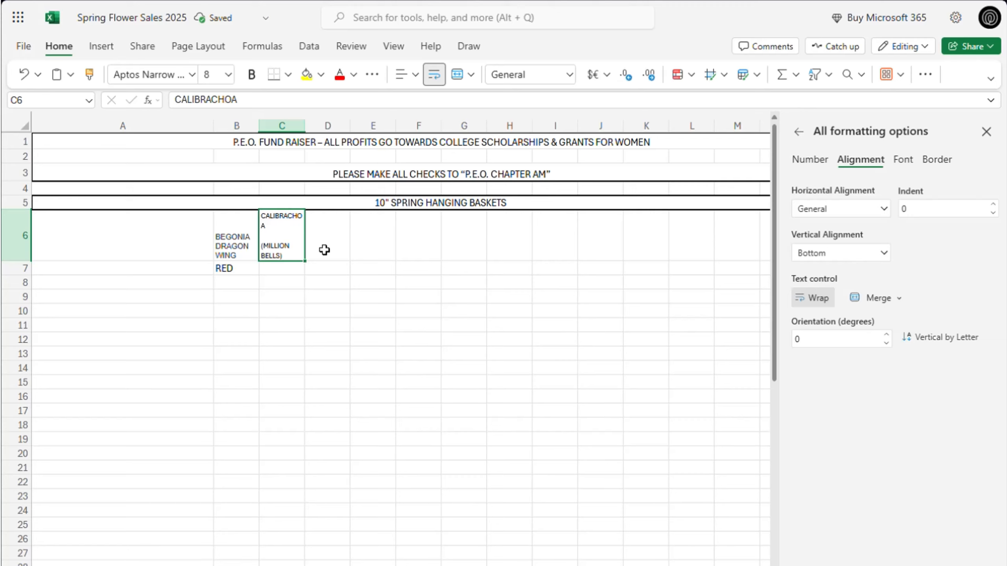
shift+click(364, 241)
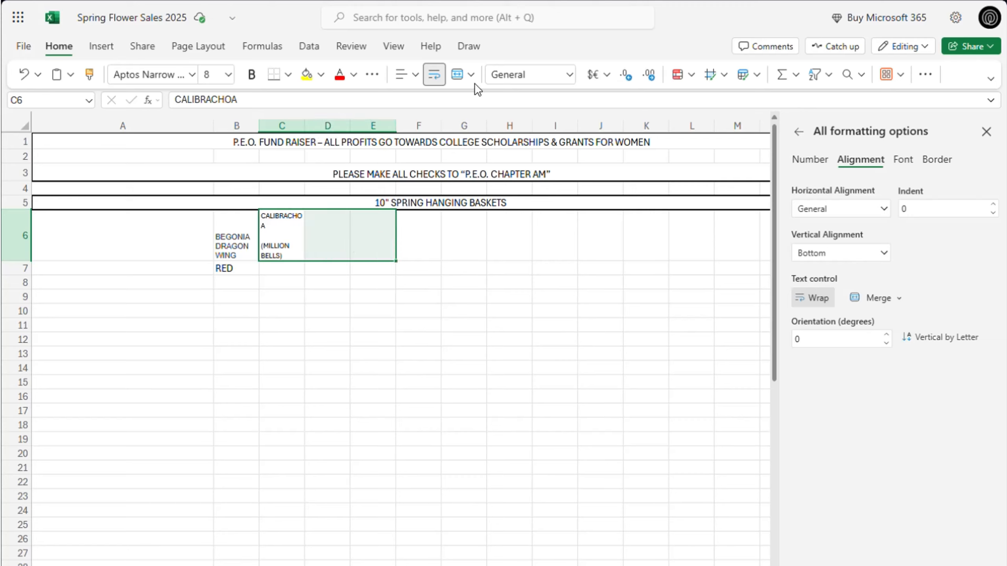
click(462, 80)
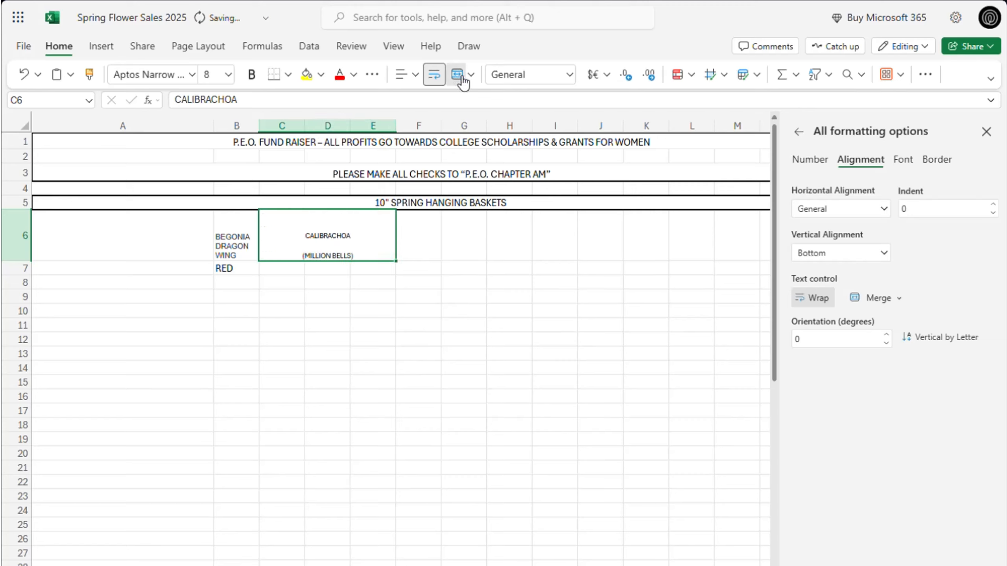
- Enter the colors HOT PINK, BRIGHT RED and DEEP YELLOW in C7:E7 and fit columns C to E to their text
click(293, 273)
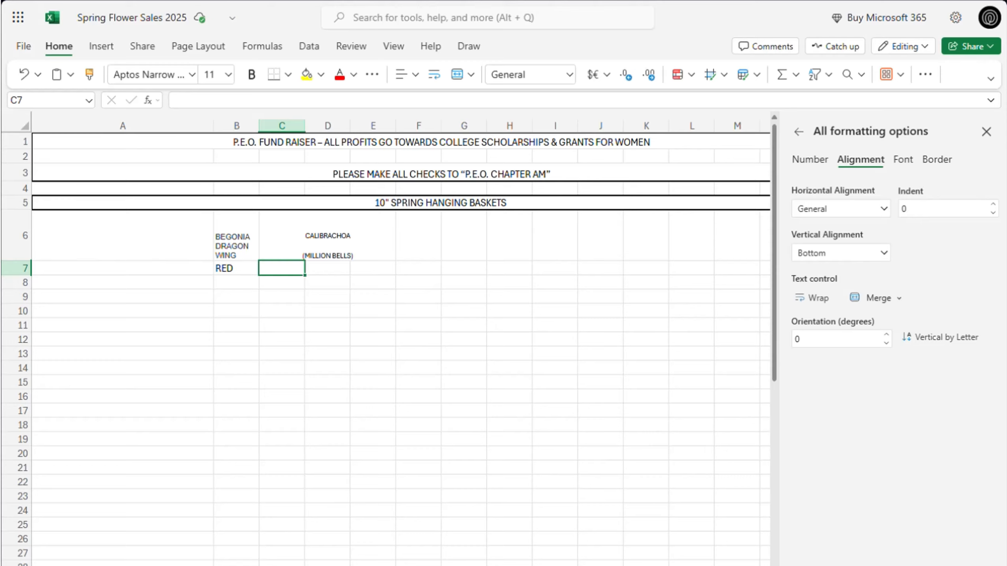
text(HOT PINK)
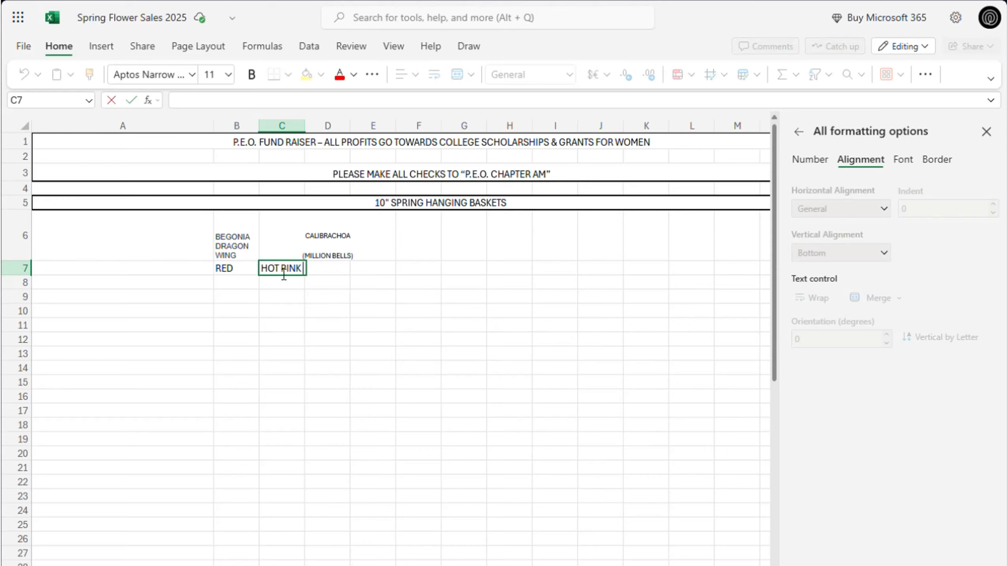
double_click(305, 126)
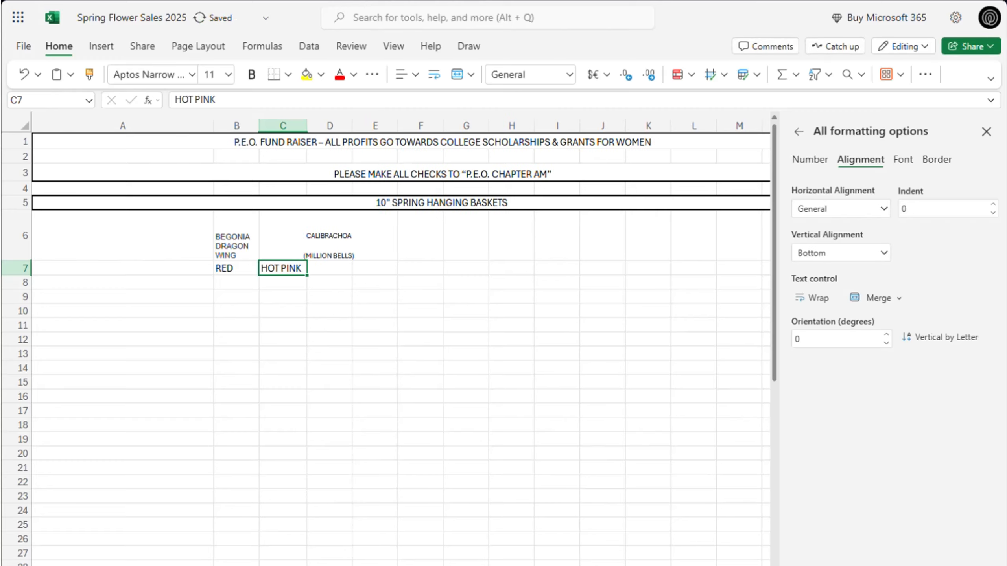
click(331, 275)
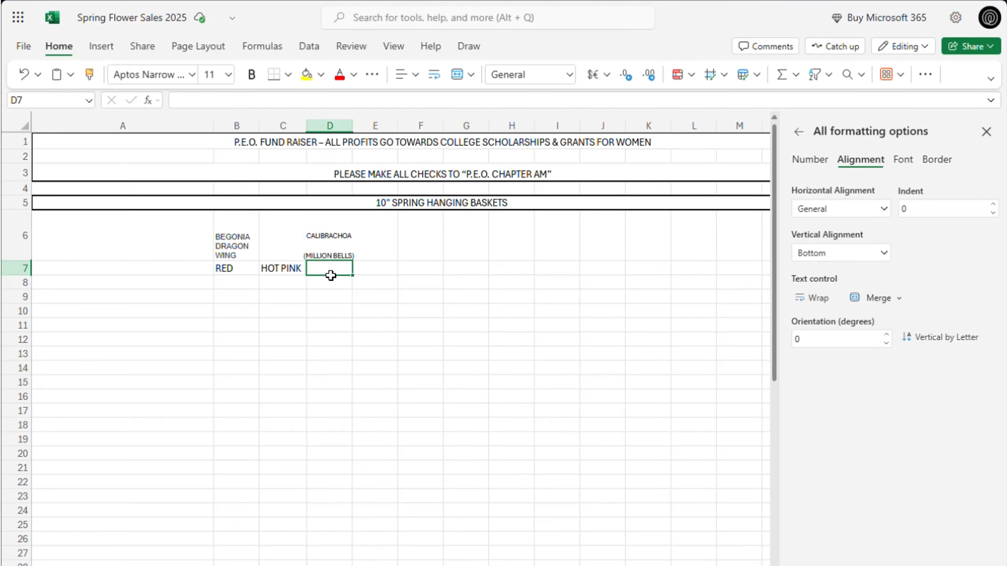
text(BRIGHT RED)
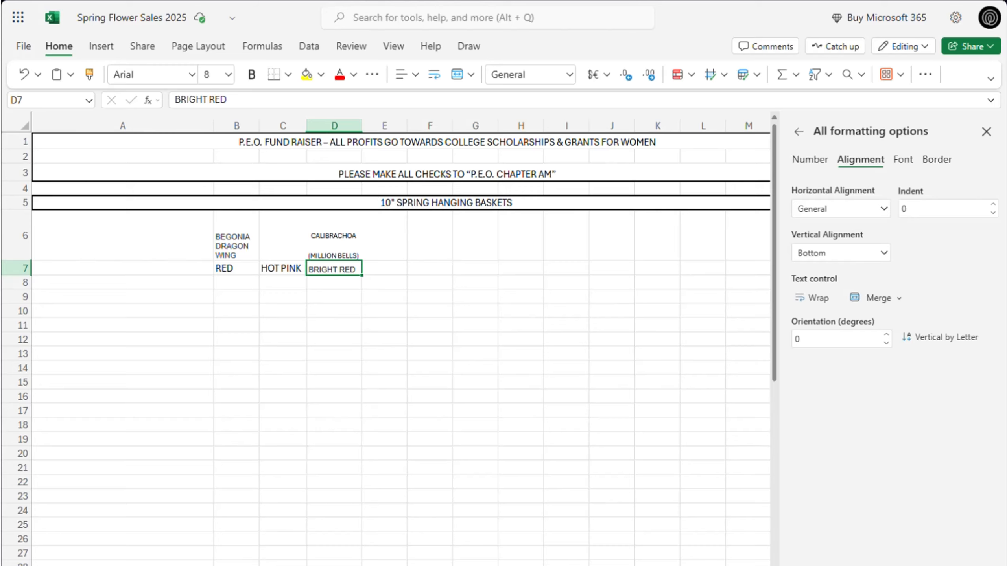
click(383, 272)
text(DEEP YELLOW)
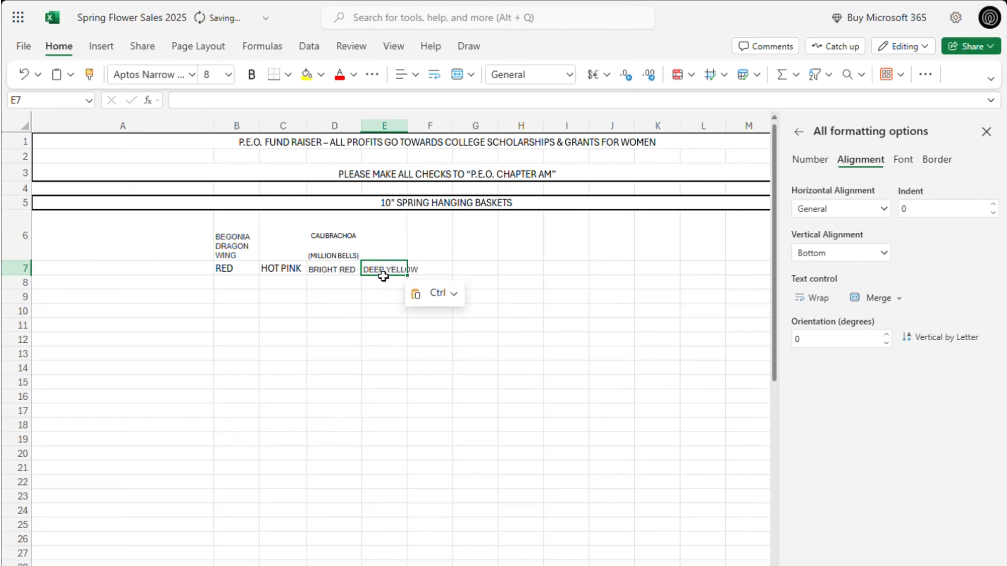
- Try to set the calibrachoa heading and its colors in C6:E7 to Arial size 8
shift+click(317, 252)
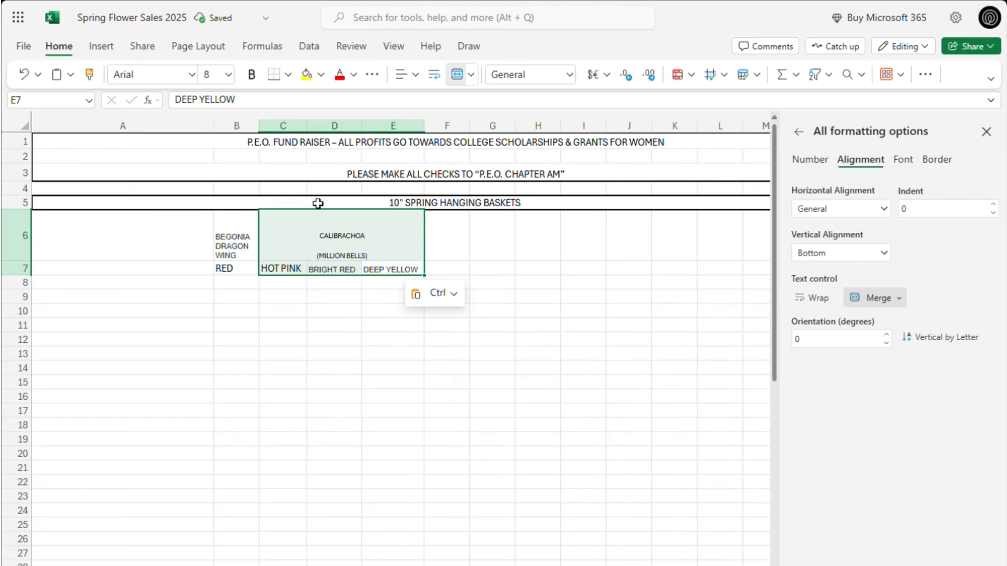
click(192, 78)
click(159, 282)
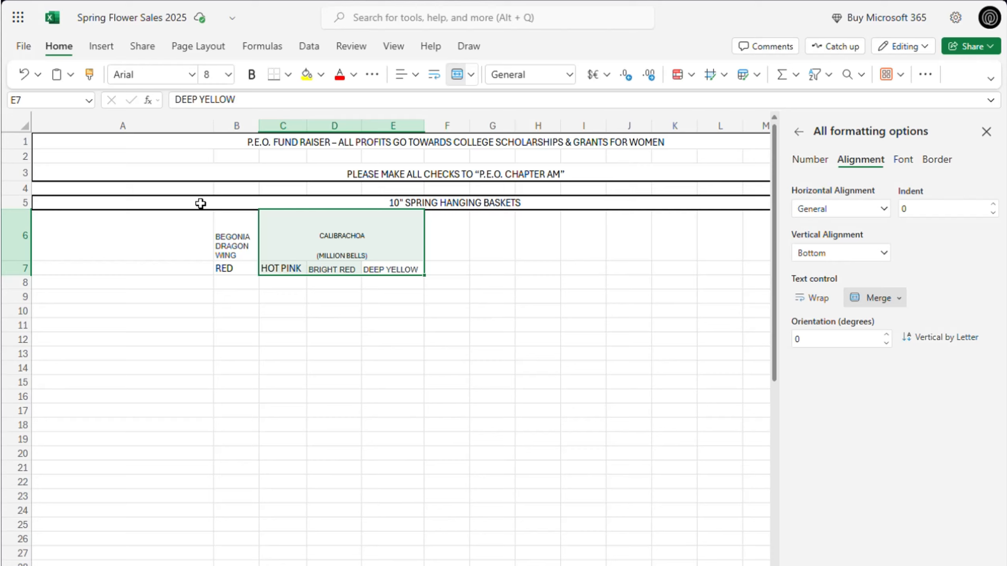
click(228, 81)
click(221, 100)
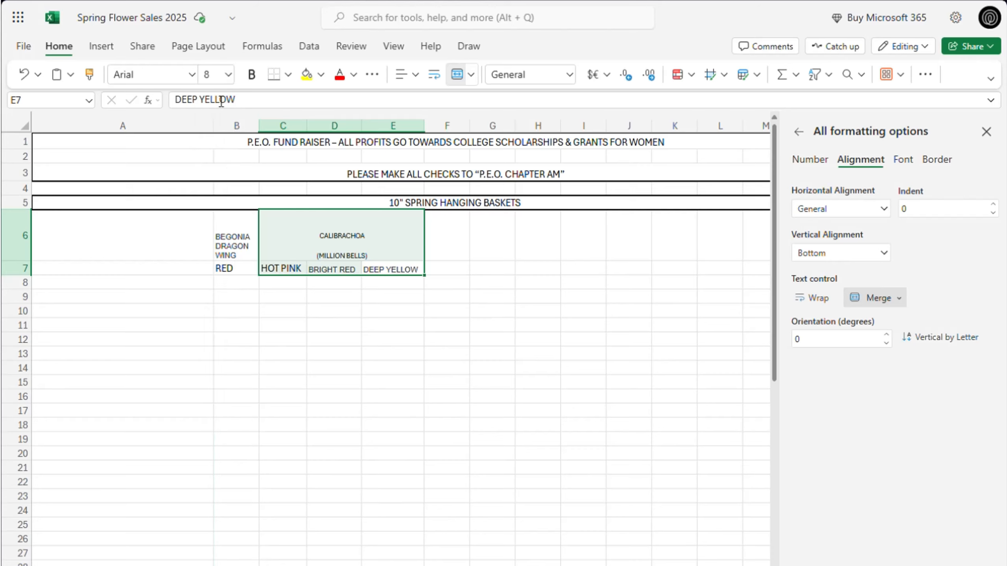
click(284, 272)
double_click(294, 271)
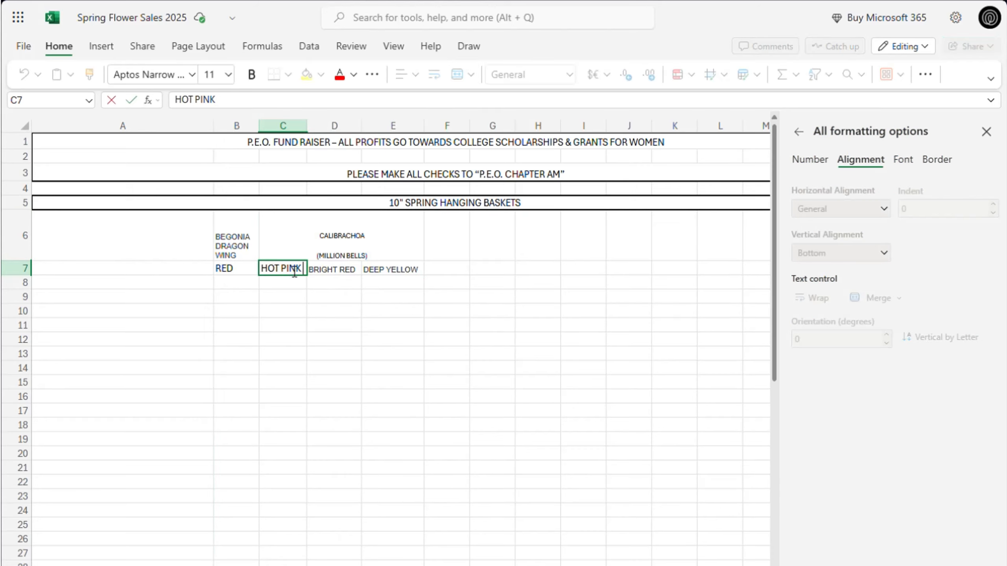
- Apply the Arial font to the calibrachoa heading and its three colors in C6:E7
drag(416, 272, 337, 247)
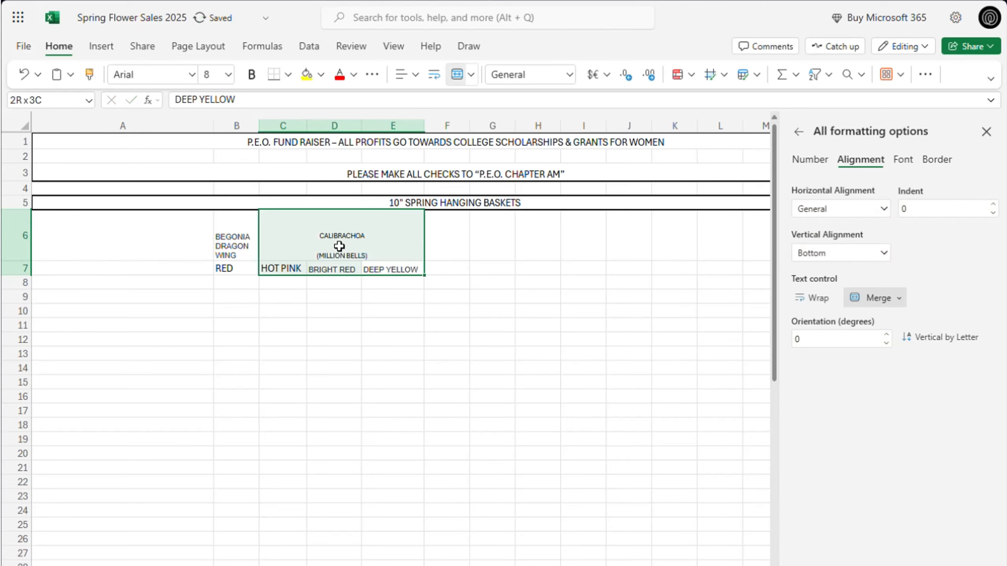
click(192, 75)
click(154, 306)
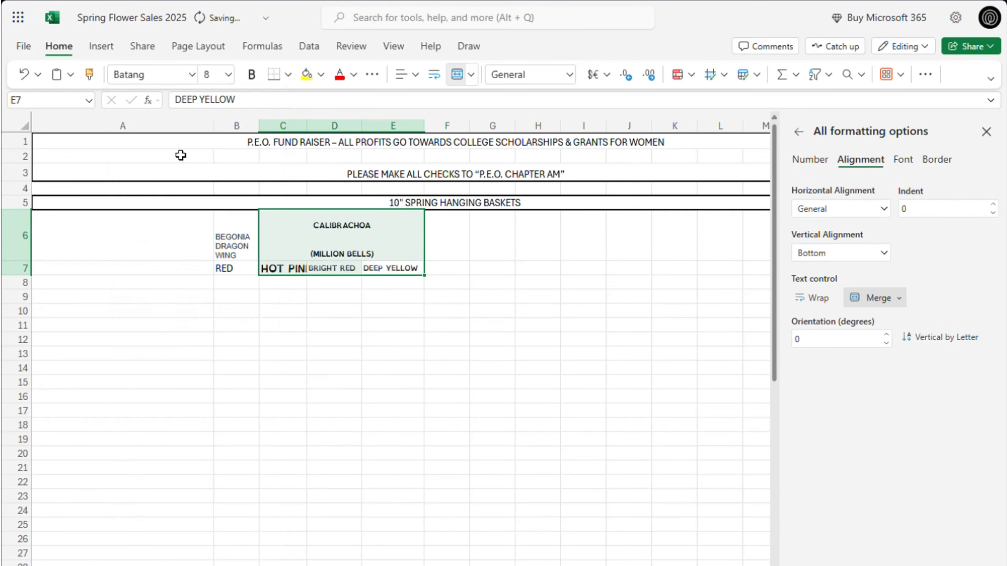
click(192, 74)
click(147, 284)
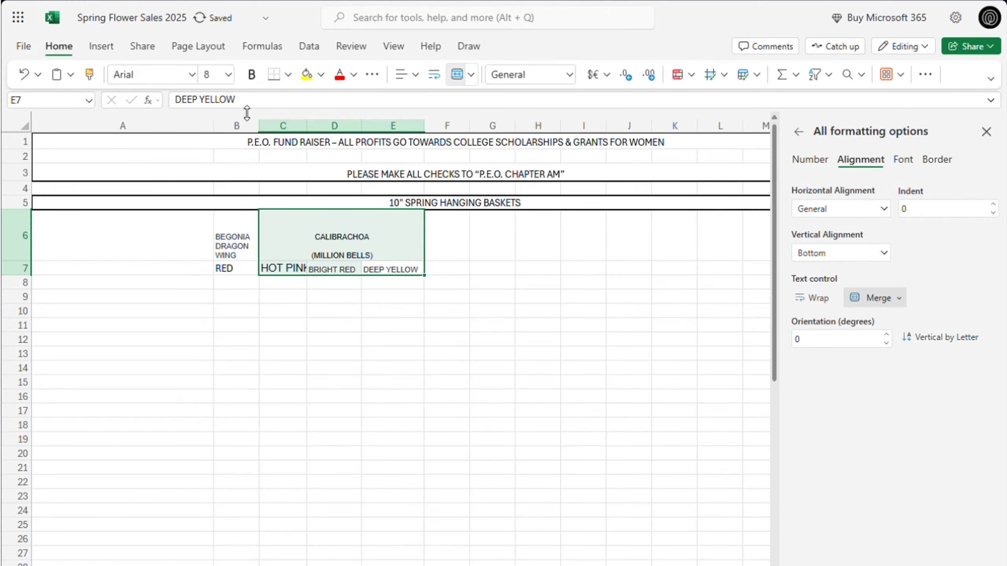
- Set the font size of the calibrachoa heading and color cells C6:E7 to 8
click(227, 75)
click(216, 123)
click(228, 76)
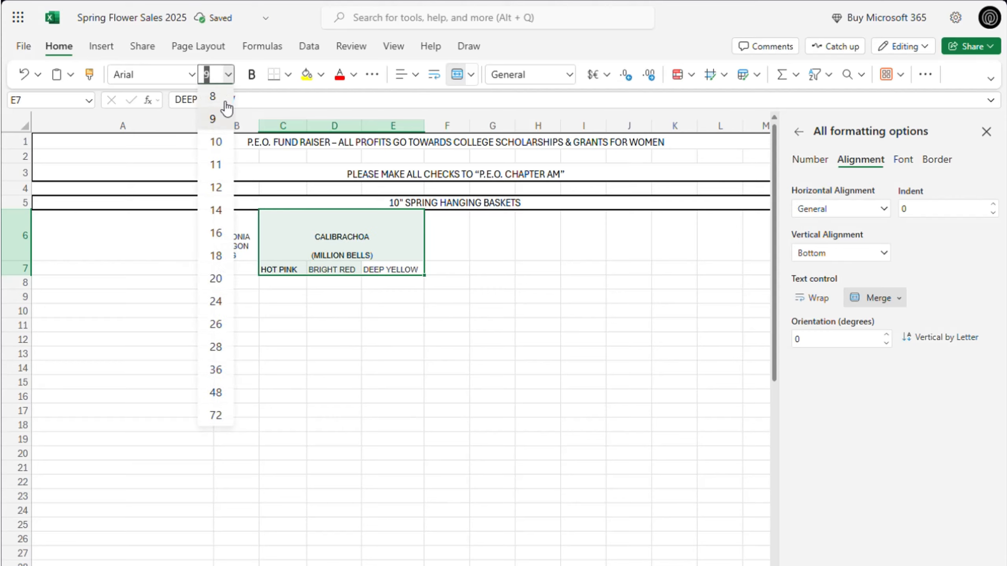
click(222, 102)
click(278, 286)
click(447, 243)
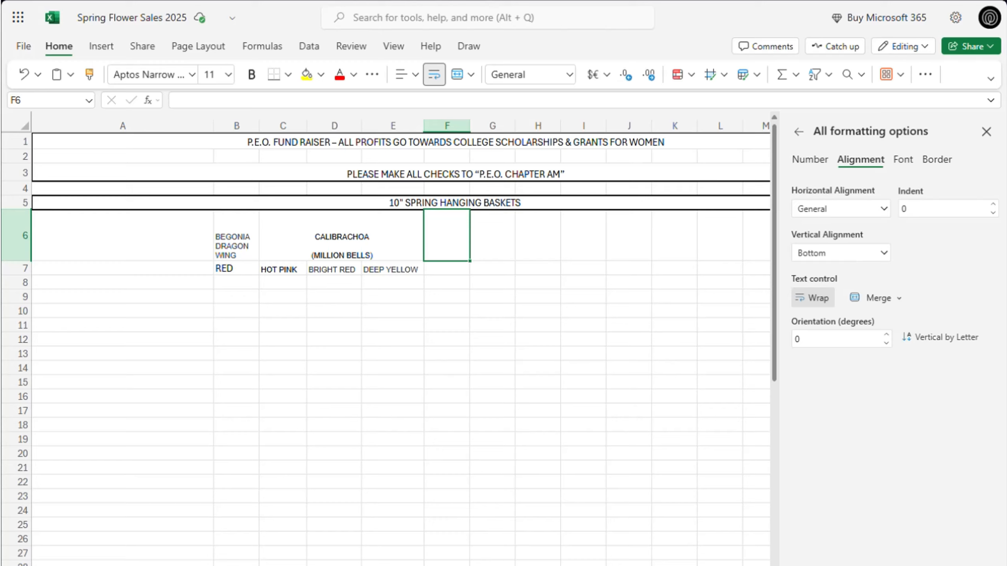
- Add (part sun) on its own line below (MILLION BELLS) in the merged calibrachoa heading
double_click(387, 261)
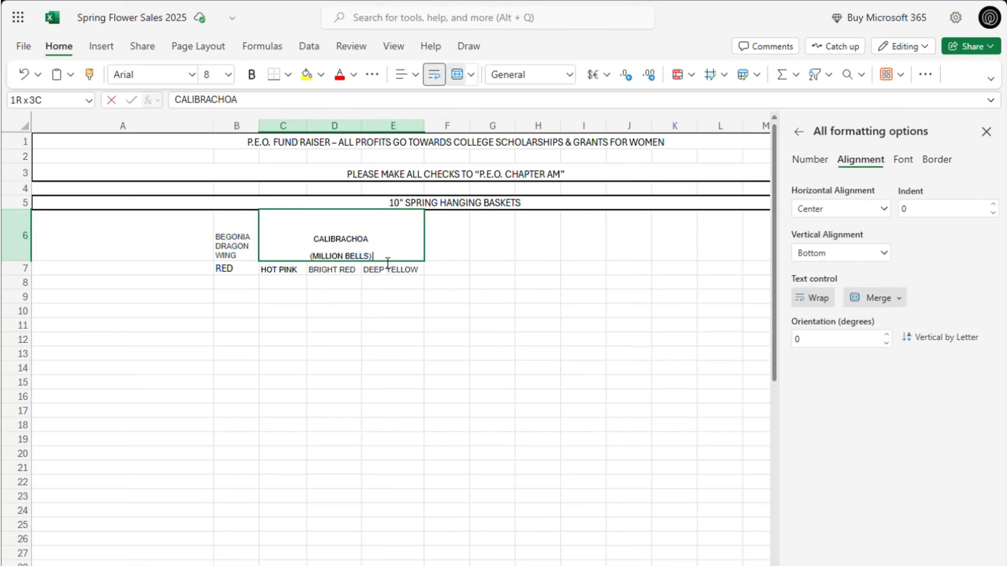
text((part sun))
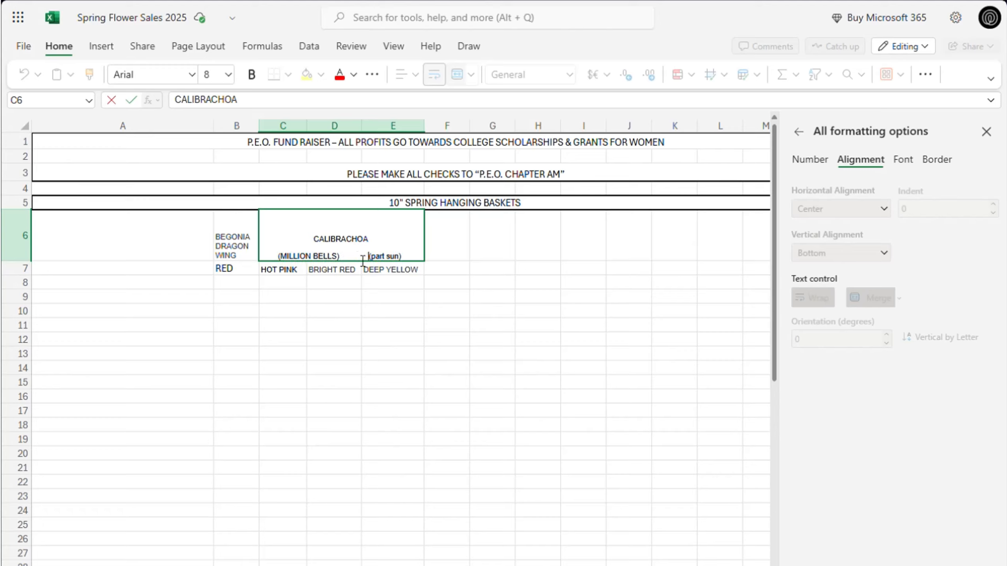
key(BackSpace)
key(BackSpace)
key(BackSpace)
key(BackSpace)
key(BackSpace)
key(BackSpace)
key(BackSpace)
key(BackSpace)
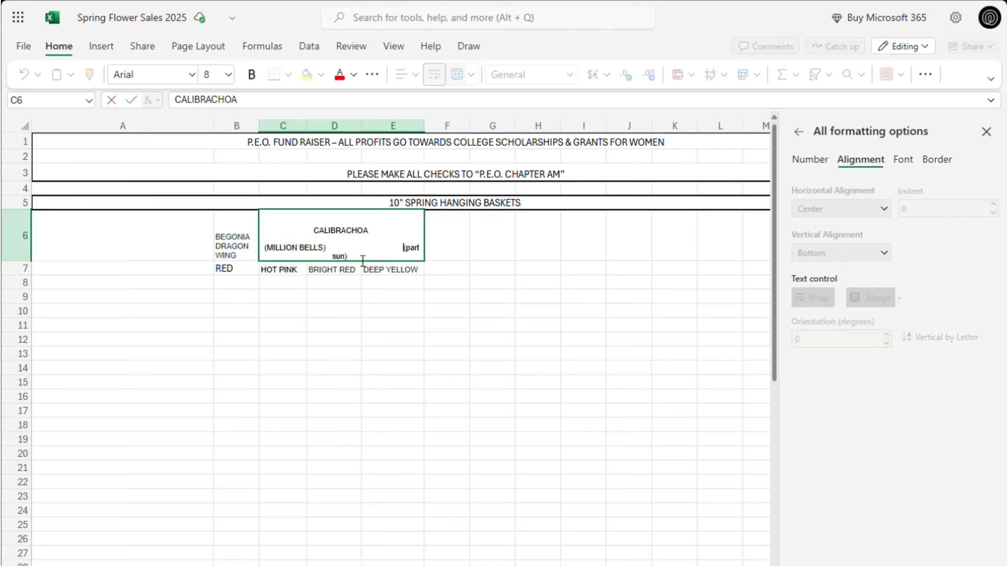
key(BackSpace)
key(BackSpace)
key(BackSpace)
key(BackSpace)
key(BackSpace)
key(BackSpace)
key(BackSpace)
key(BackSpace)
key(BackSpace)
key(BackSpace)
click(435, 274)
click(344, 235)
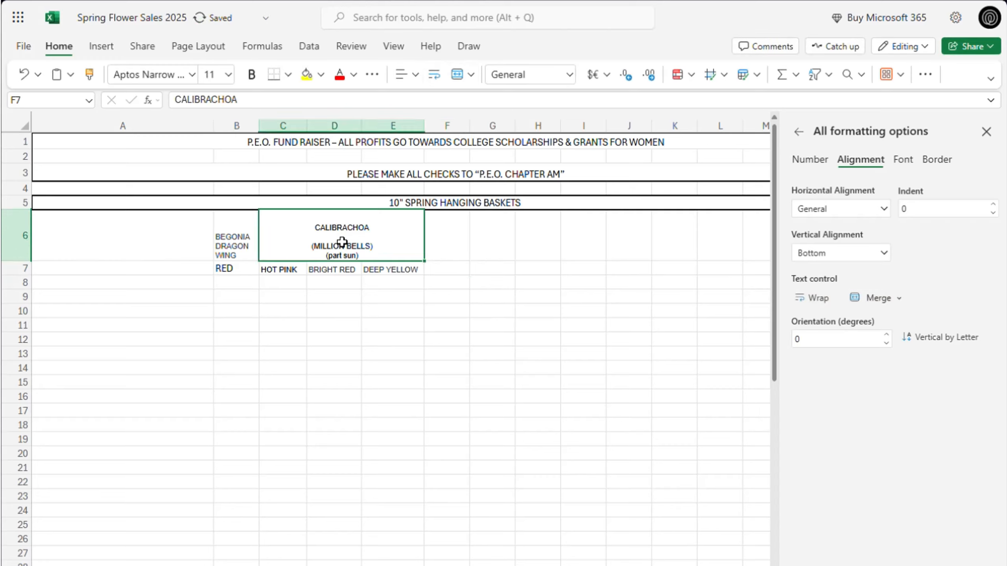
- Remove the blank line between CALIBRACHOA and (MILLION BELLS) in the merged heading
double_click(343, 240)
key(BackSpace)
key(BackSpace)
key(BackSpace)
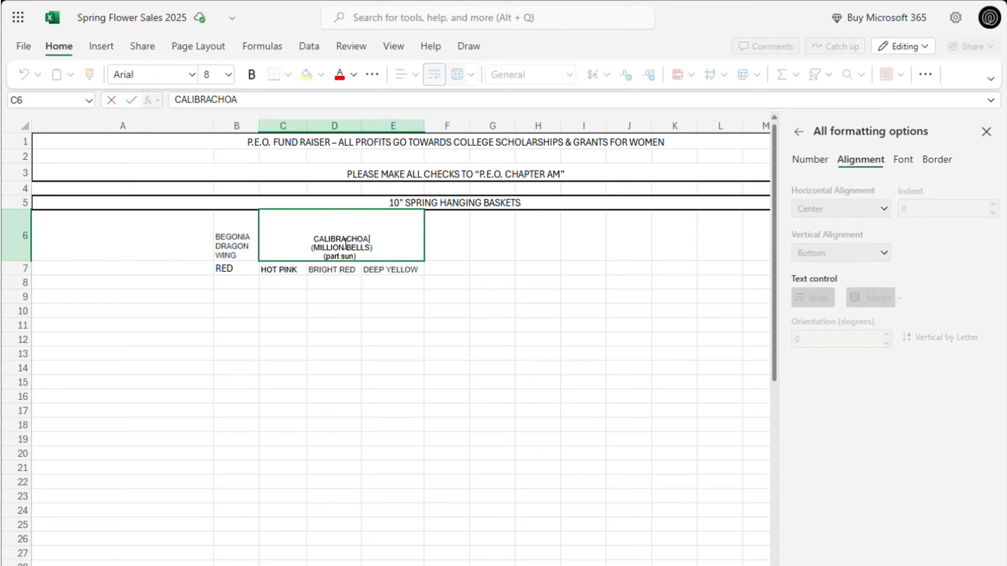
click(447, 253)
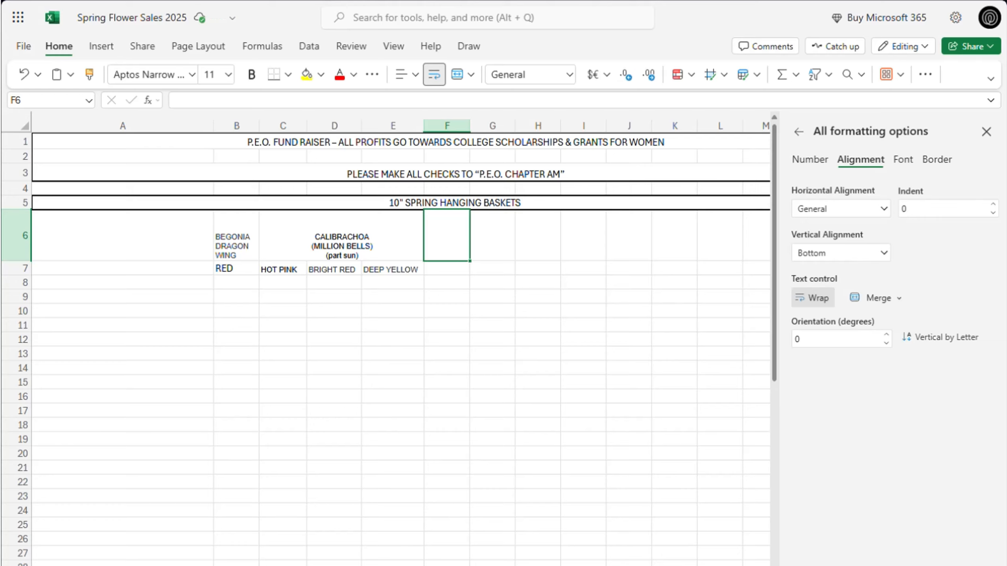
- Enter PETUNIA (part sun) as the next plant heading in cell F6
double_click(461, 252)
text(PETUNIA)
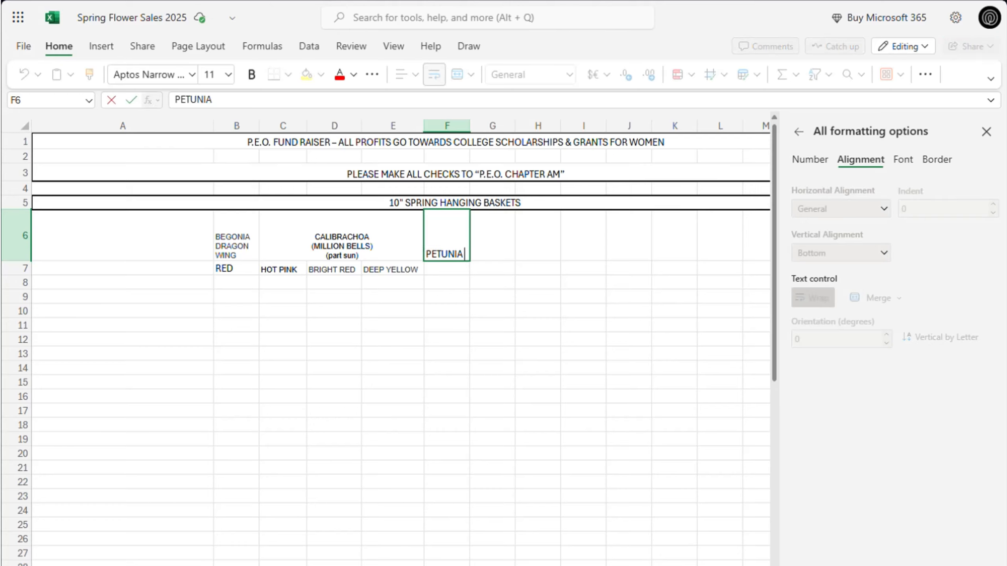
key(ctrl+Return)
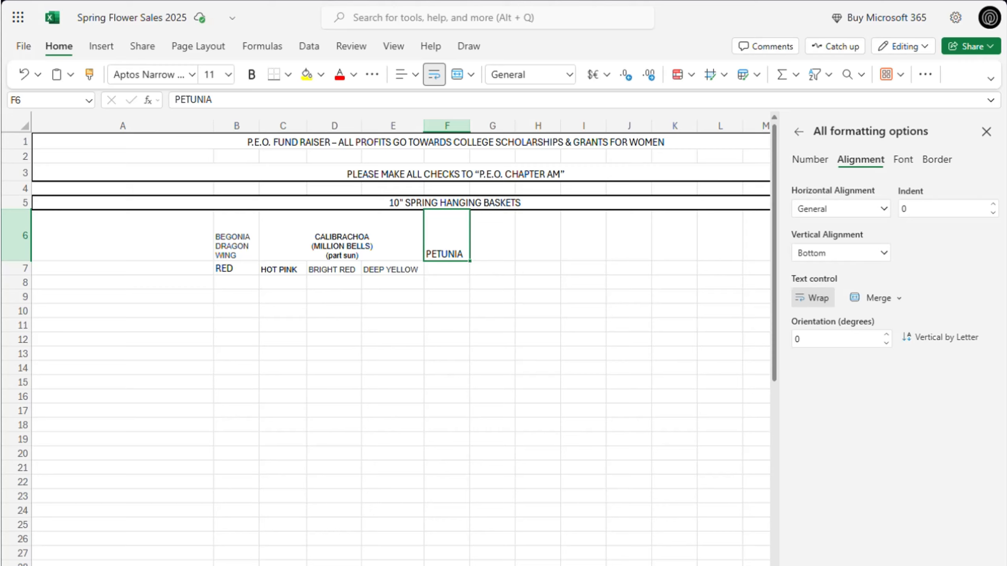
double_click(461, 256)
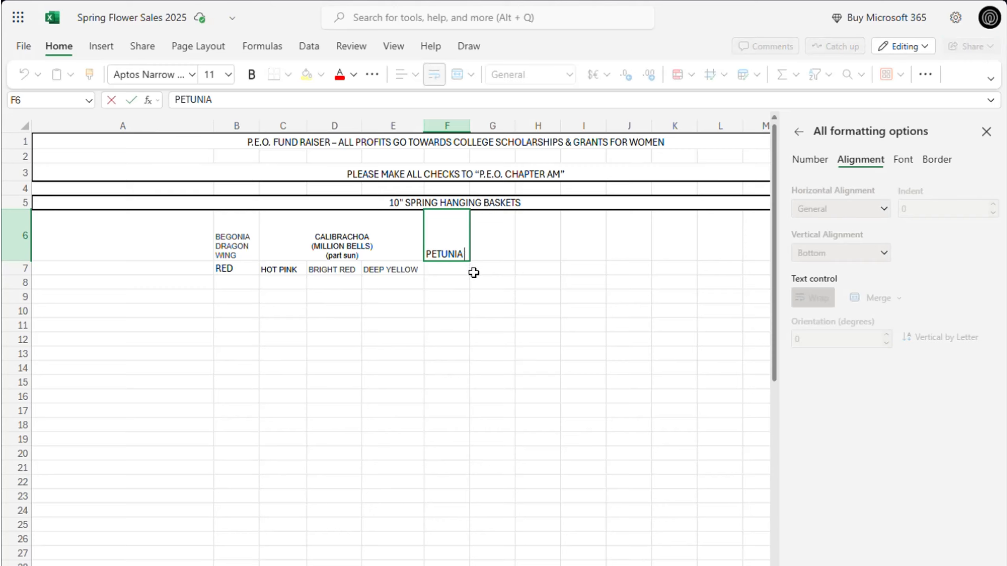
text((part sun))
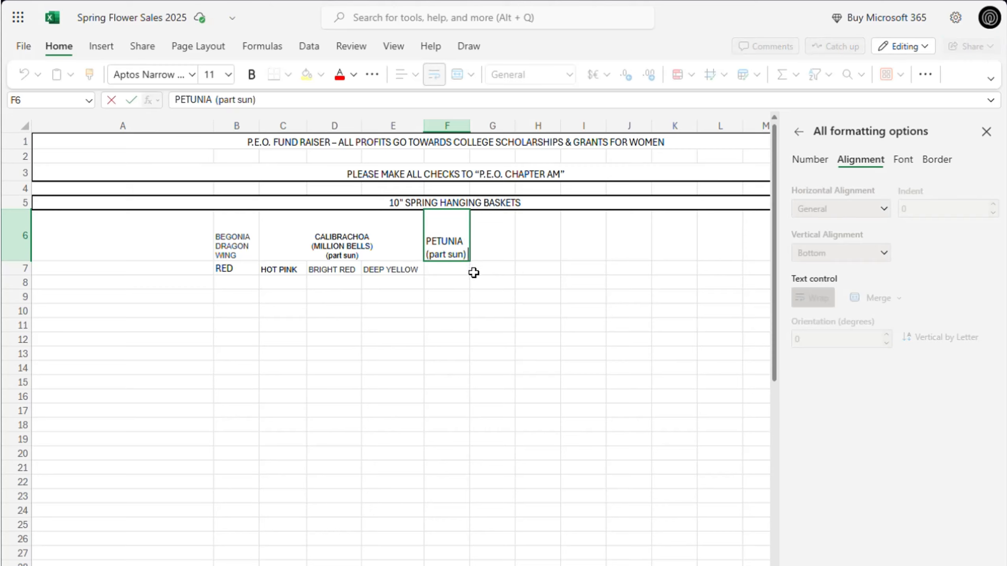
click(445, 277)
click(459, 245)
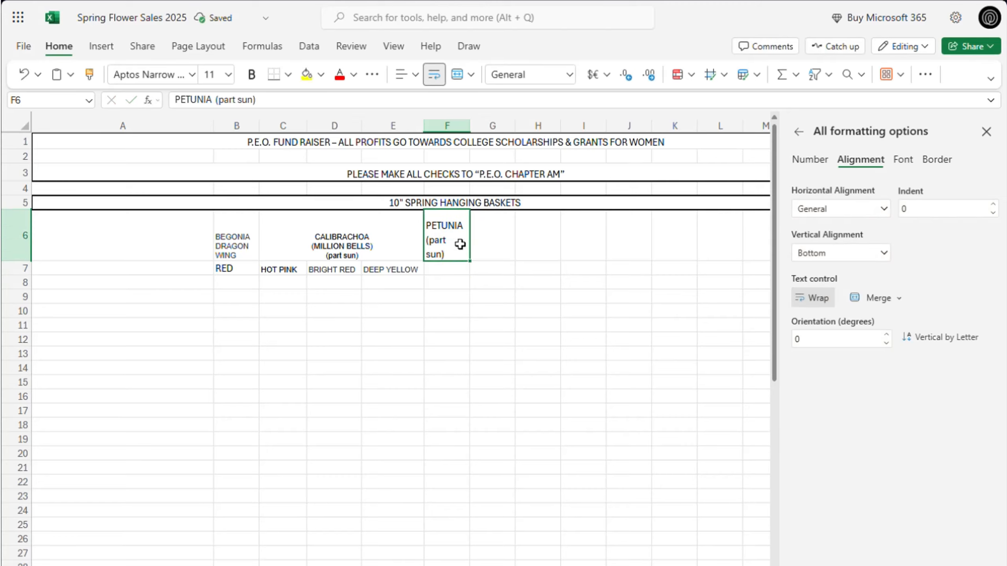
- Enter the petunia colors BUBBLEGUM PINK in F7 and BOURDEAUX PURPLE in G7, fitting column F to its text
click(445, 271)
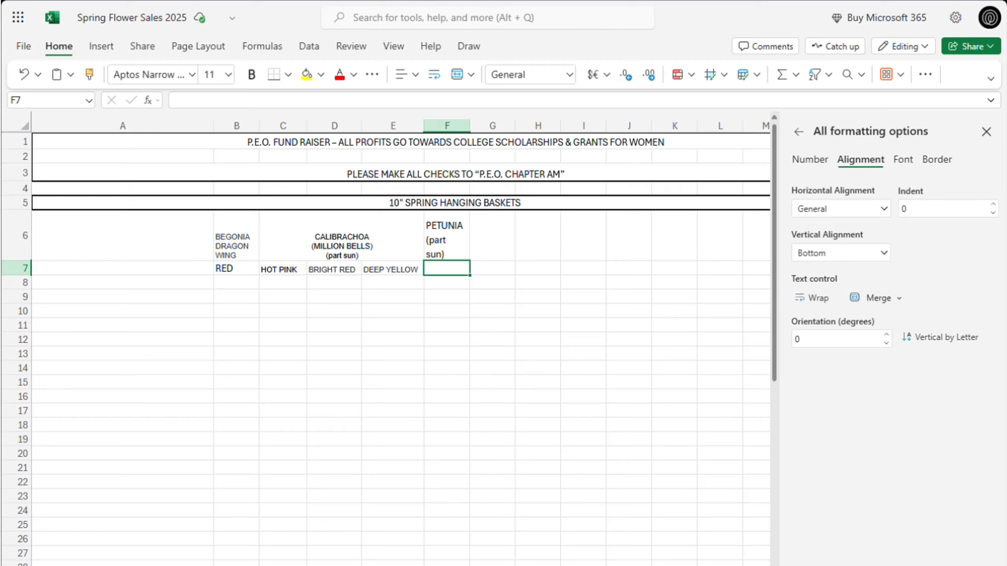
text(BUBBLEGUM PINK)
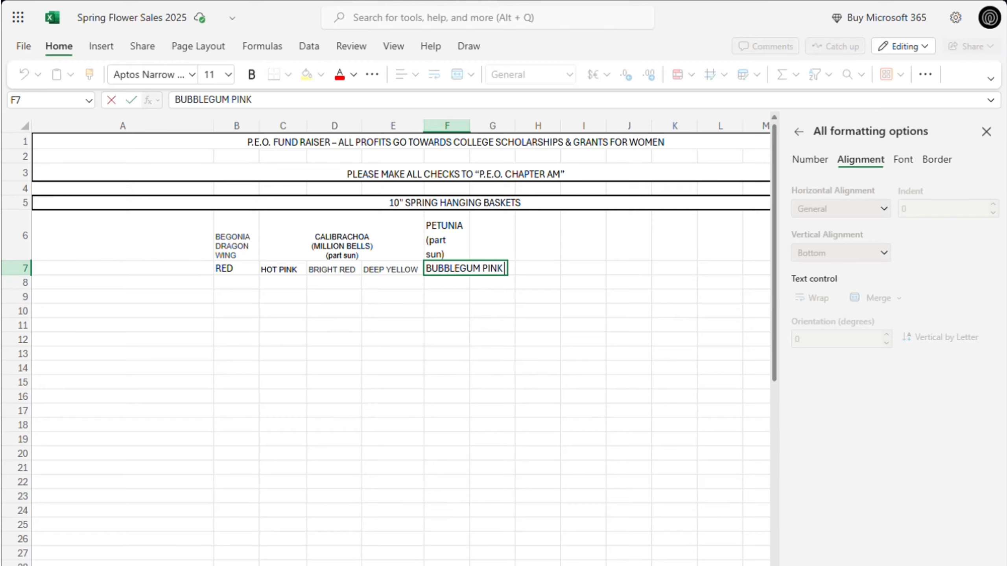
double_click(470, 126)
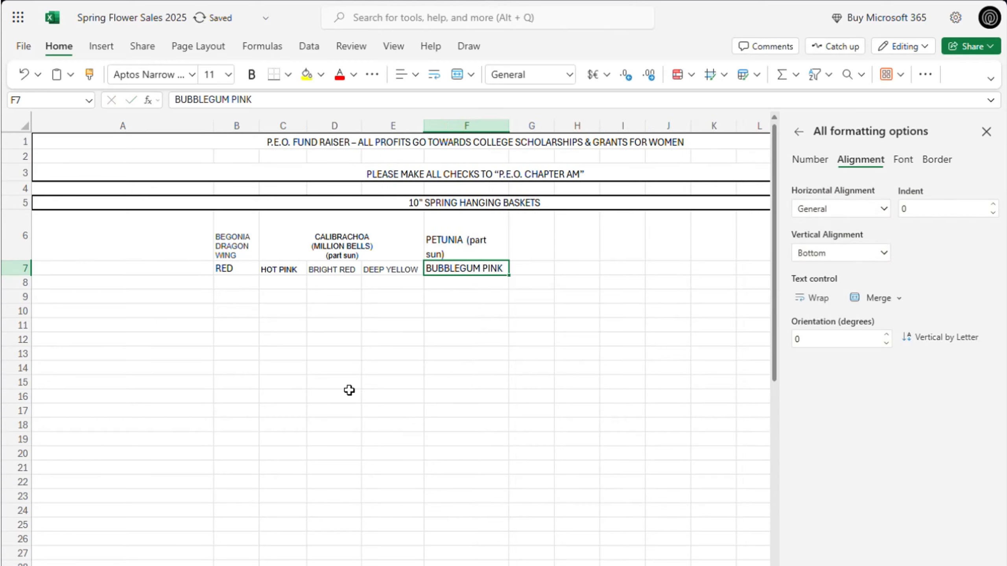
click(539, 274)
text(BOURDEAUX PURPLE)
- Fit column G to its text and merge and center the PETUNIA (part sun) heading across F6:G6
click(476, 257)
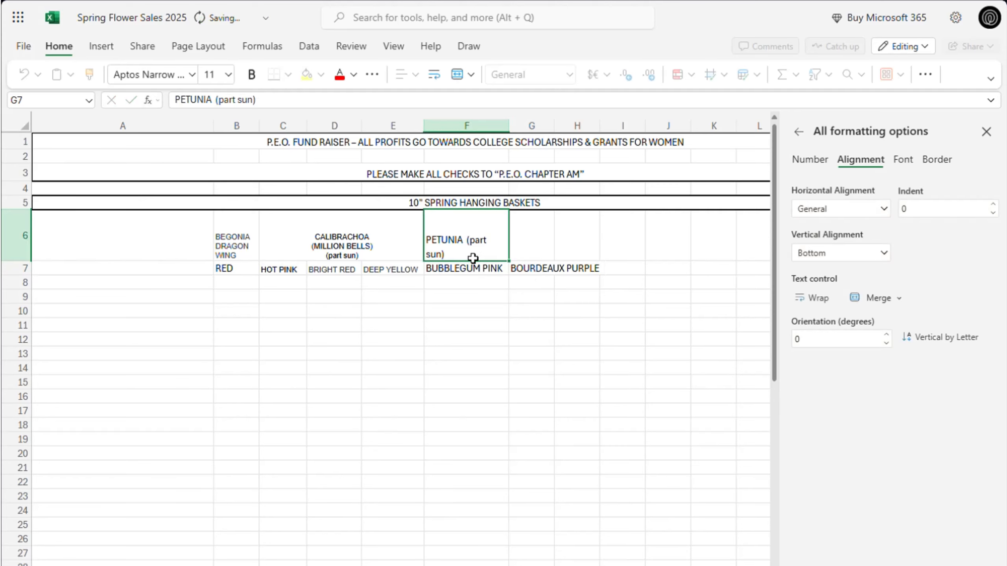
double_click(451, 256)
drag(450, 256, 440, 250)
drag(529, 251, 490, 247)
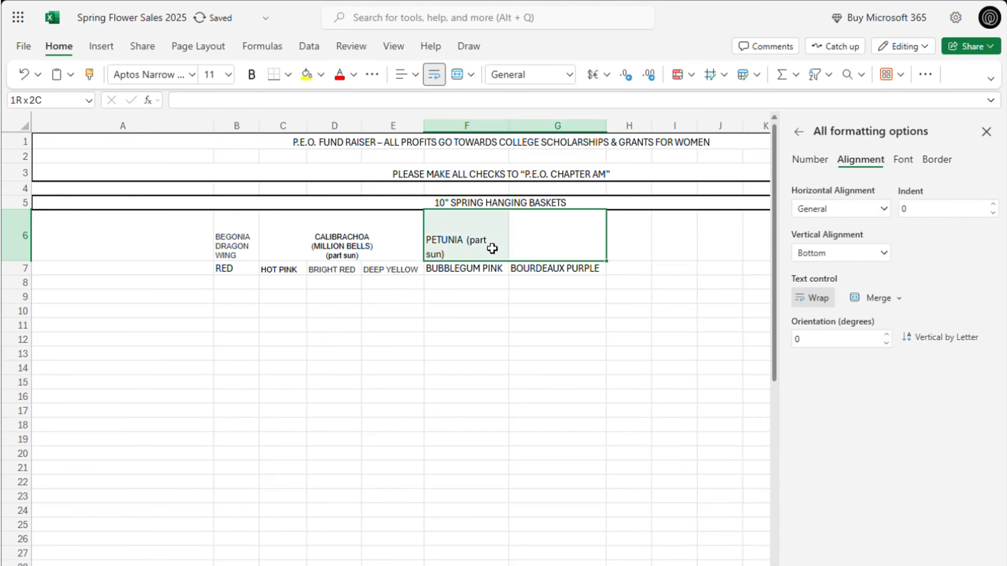
click(458, 75)
key(Right)
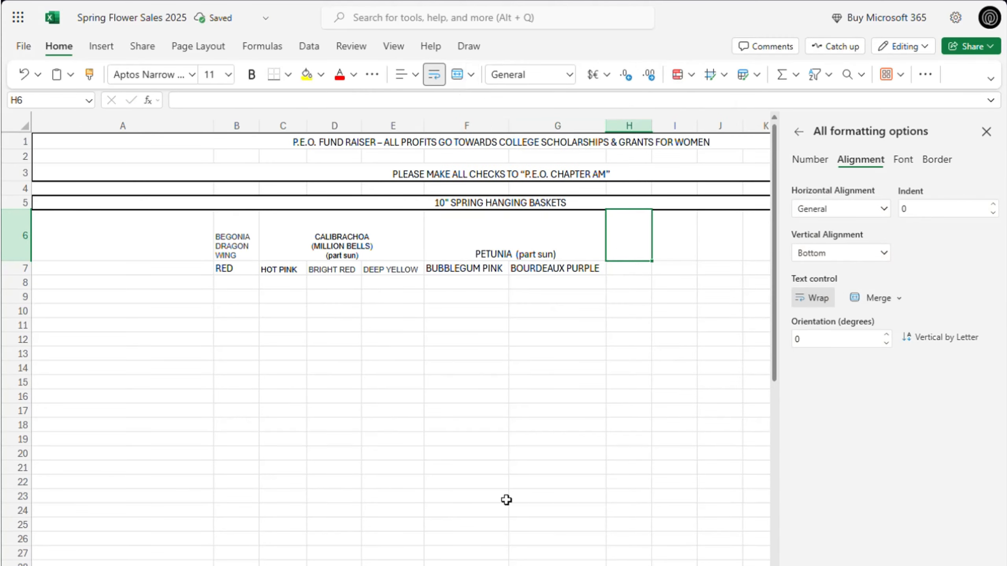
- Break the merged PETUNIA heading in F6 so that (part sun) sits on its own line
scroll(506, 500, right, 3)
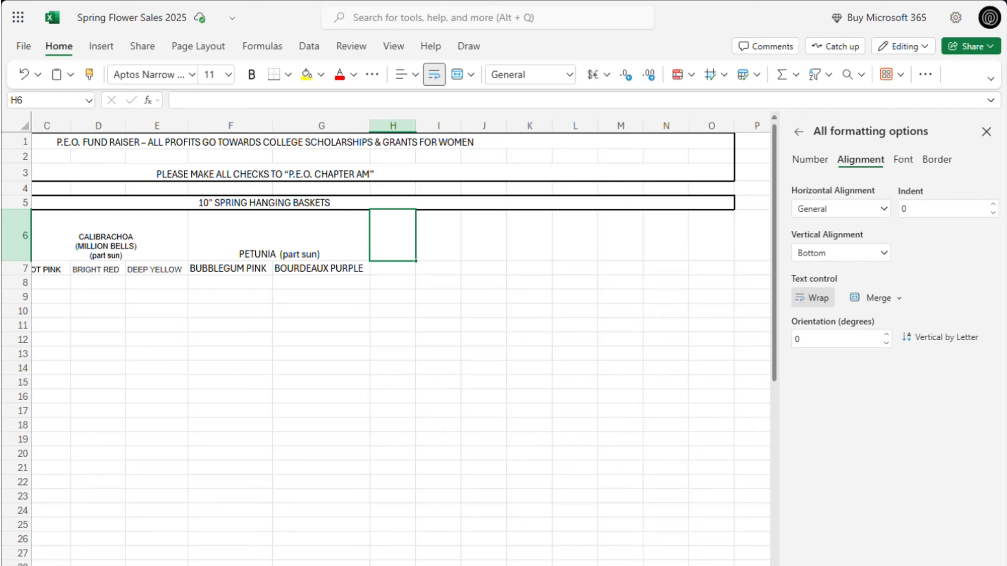
double_click(289, 256)
key(shift+Return)
double_click(289, 257)
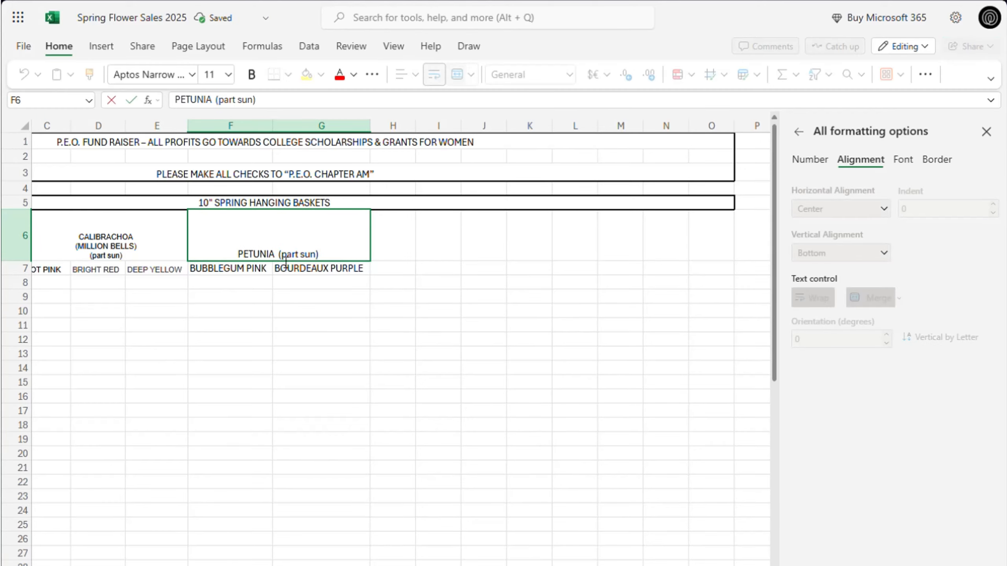
key(Return)
double_click(286, 261)
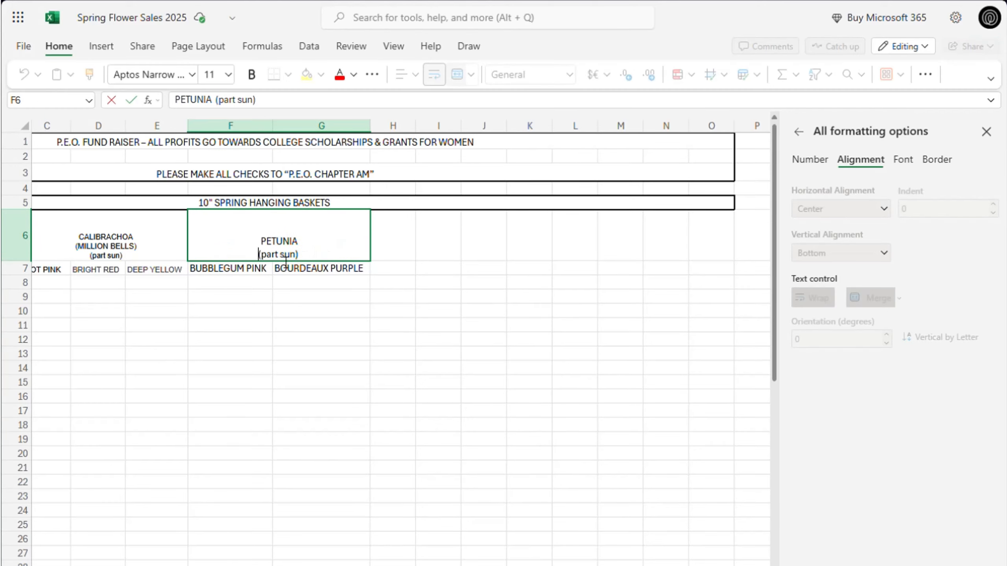
click(381, 271)
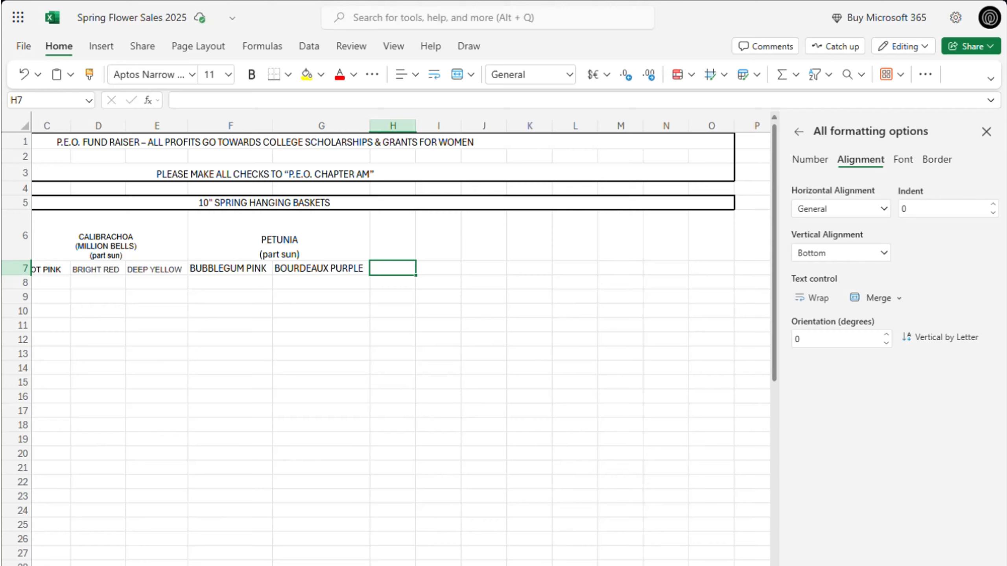
- Enter BLACK EYED SUSAN (sun) as the next plant heading in cell H6
double_click(379, 237)
text(BLACK EYED SUSAN)
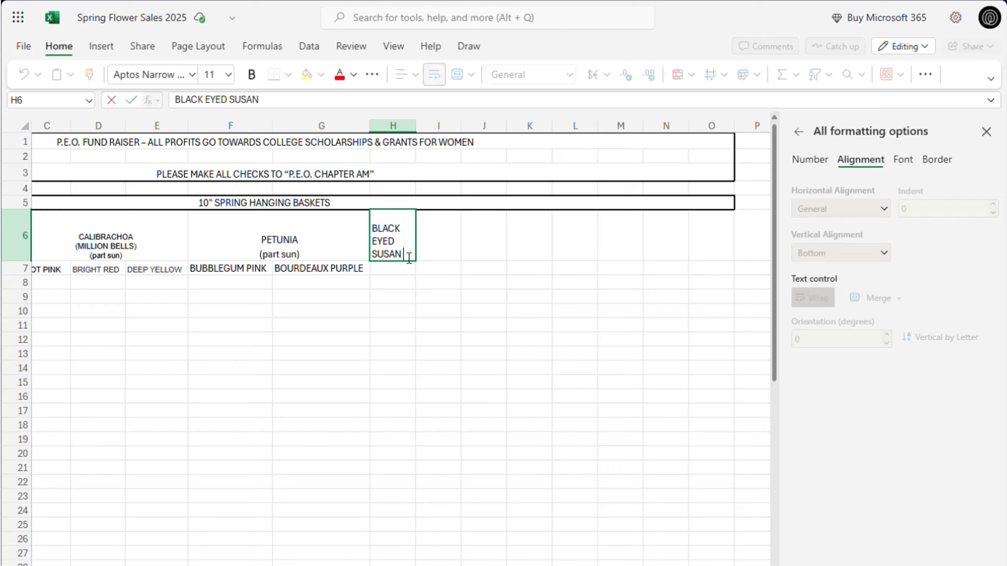
key(ctrl+Return)
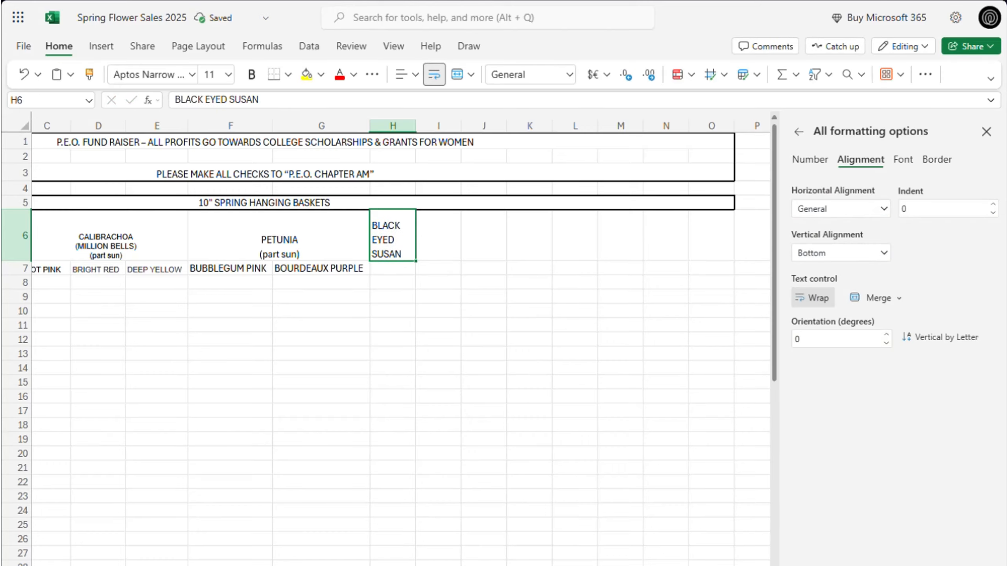
double_click(410, 260)
text((sun))
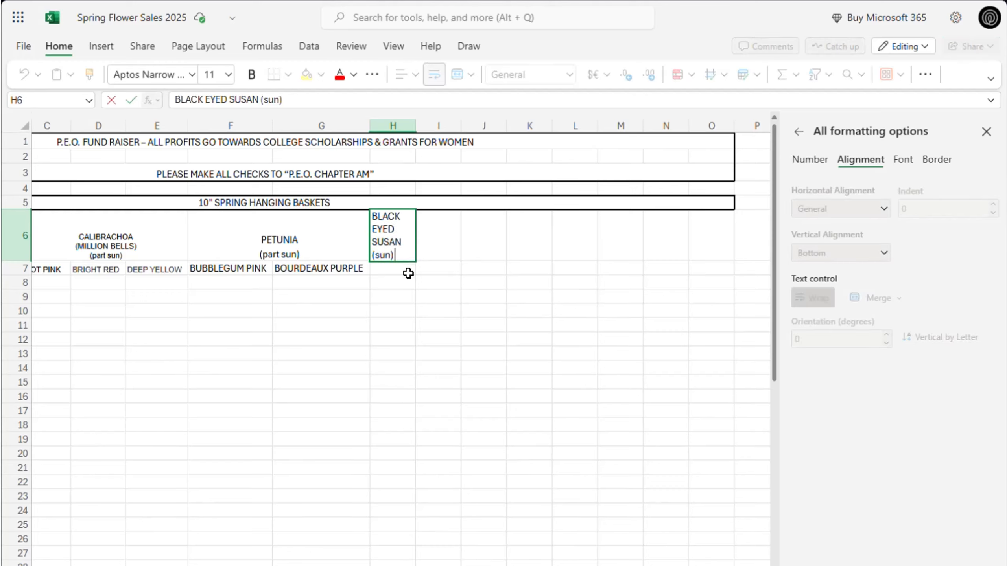
key(Return)
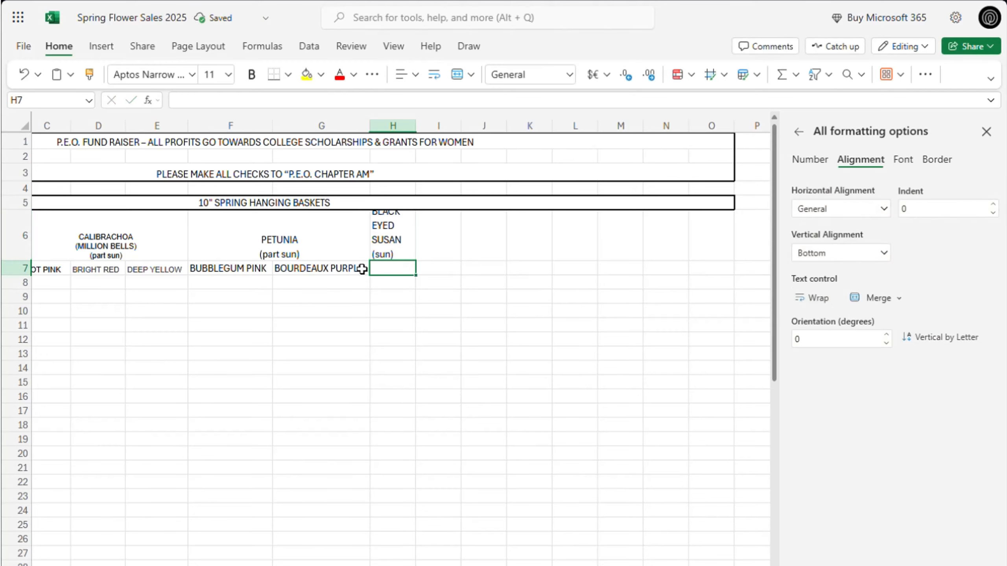
- Set the font of the whole filled sheet area to Arial, size 8
key(ctrl+a)
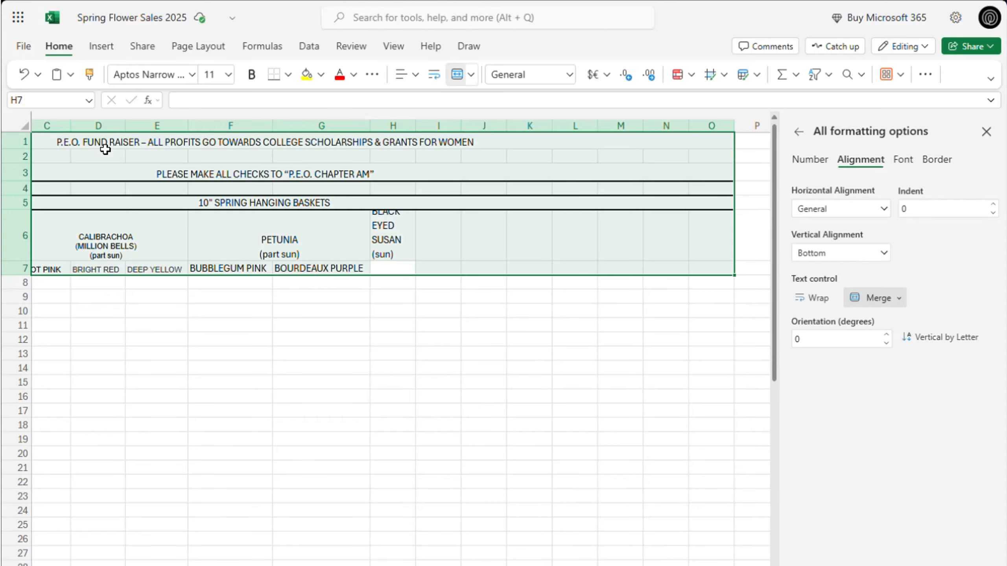
click(192, 75)
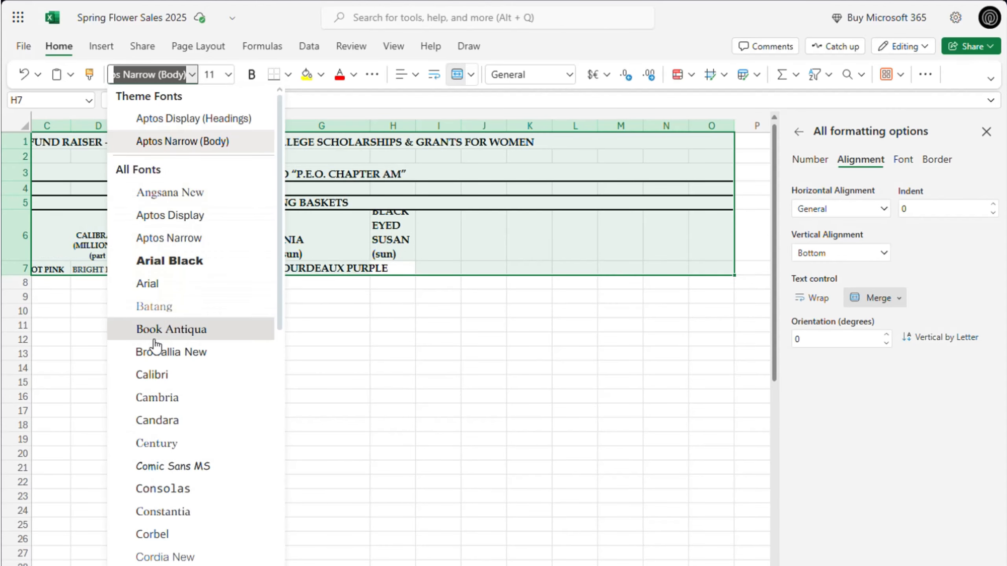
click(171, 329)
click(192, 74)
click(163, 292)
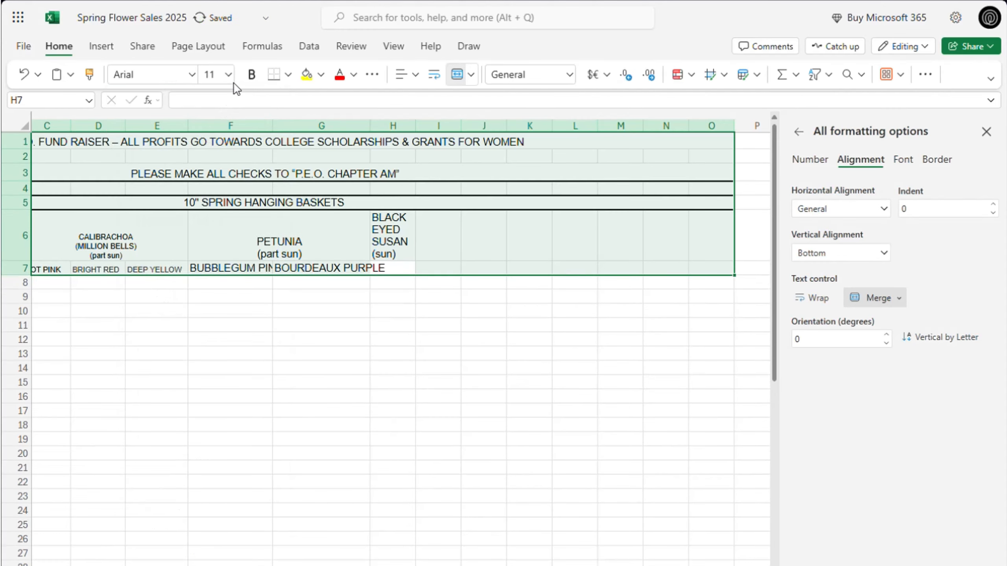
click(229, 74)
click(216, 93)
- Enter YELLOW in H7 as the color under the BLACK EYED SUSAN heading
click(388, 278)
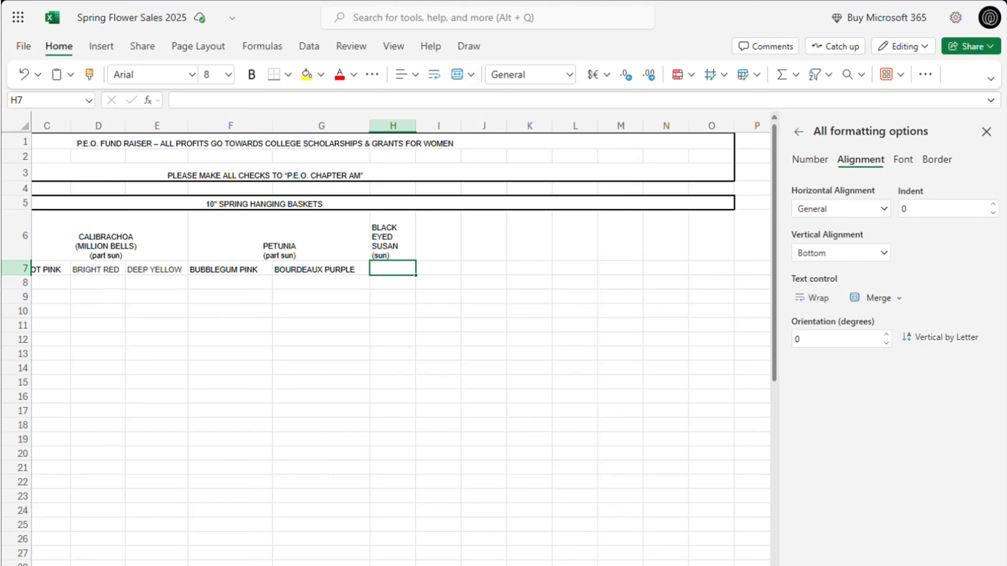
text(YELLOW)
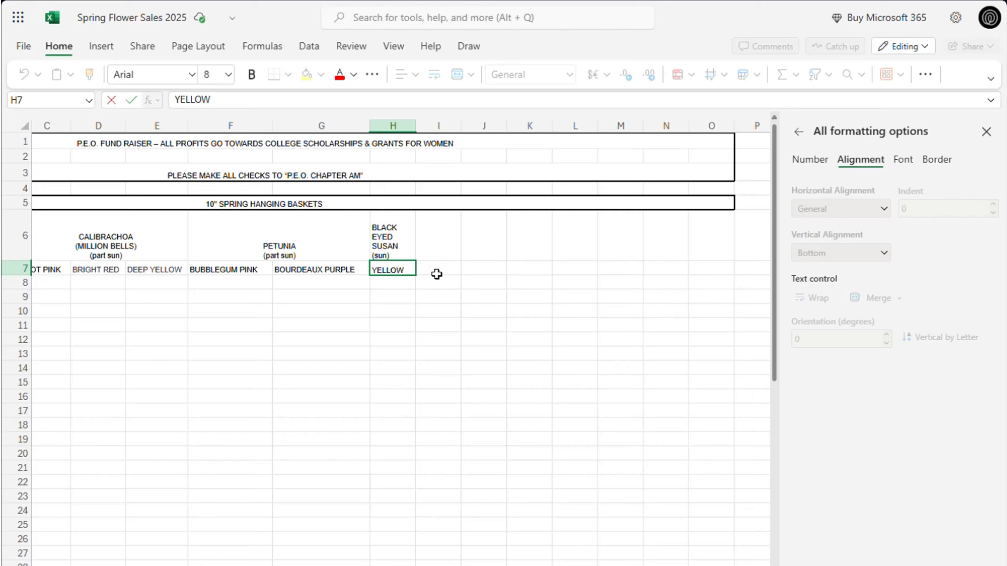
click(438, 273)
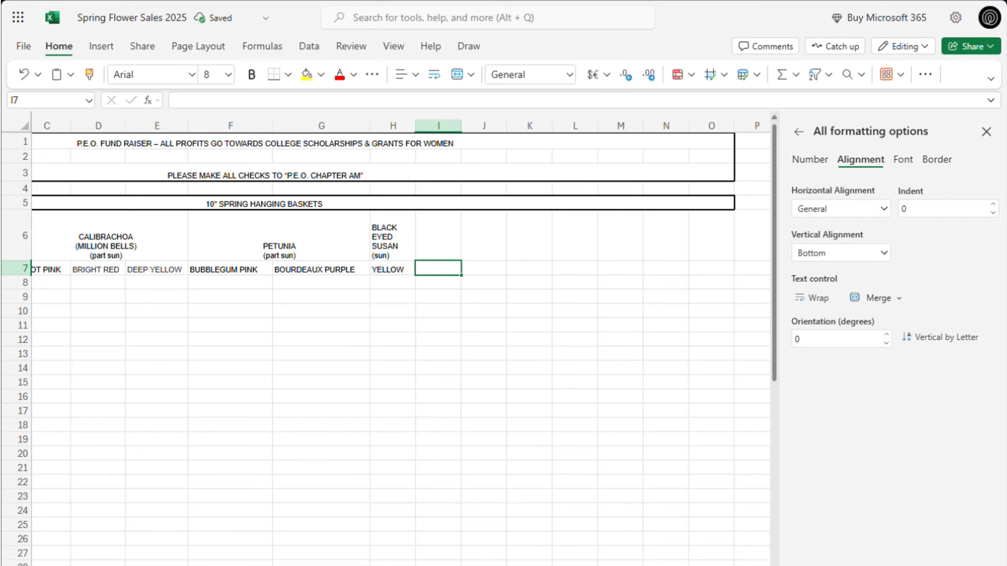
- Enter the plant heading IMPATIENS (shade) in I6 and its color RED STAR in I7
click(425, 256)
text(IMPATIENS (shade))
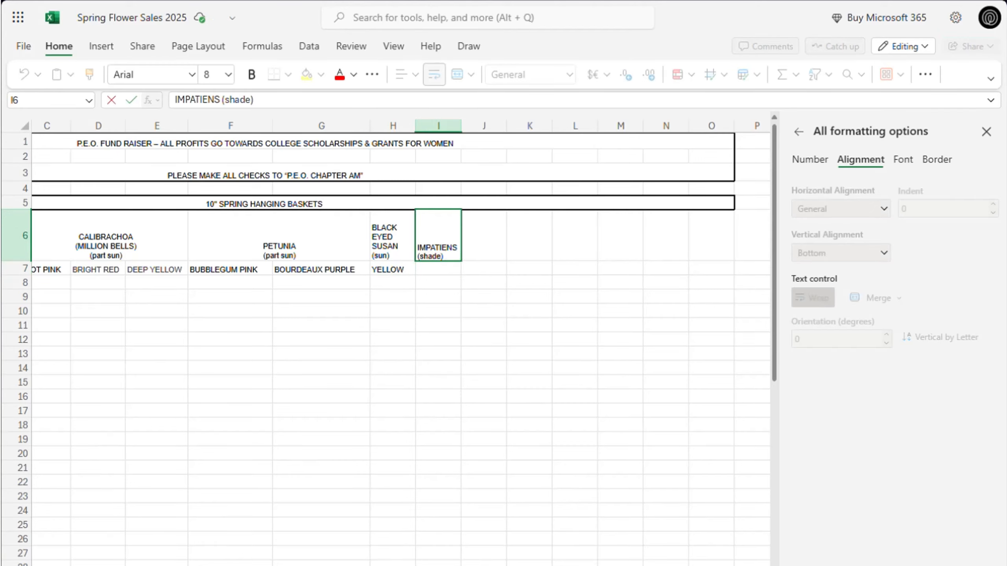
key(ctrl+Return)
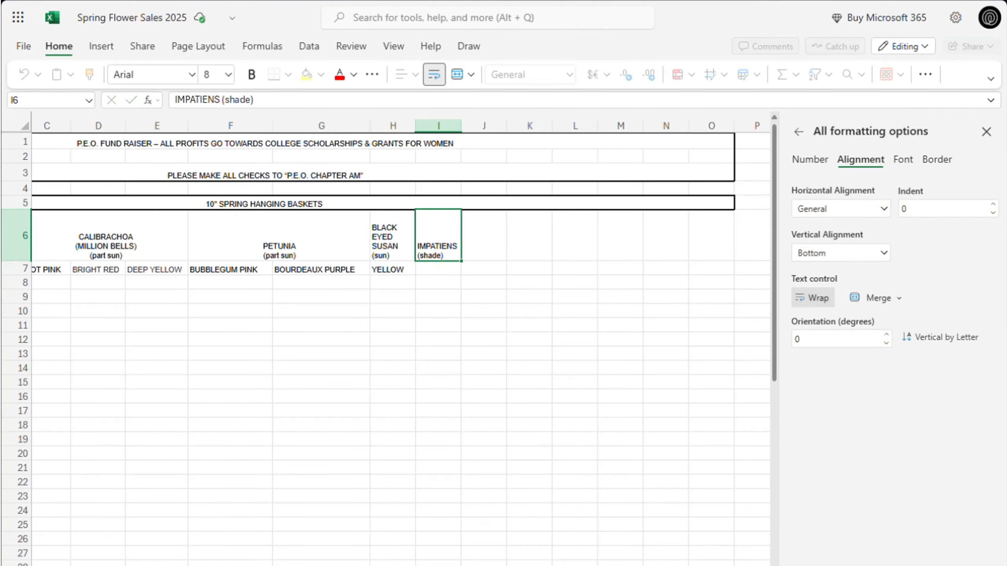
click(436, 273)
text(RED STAR)
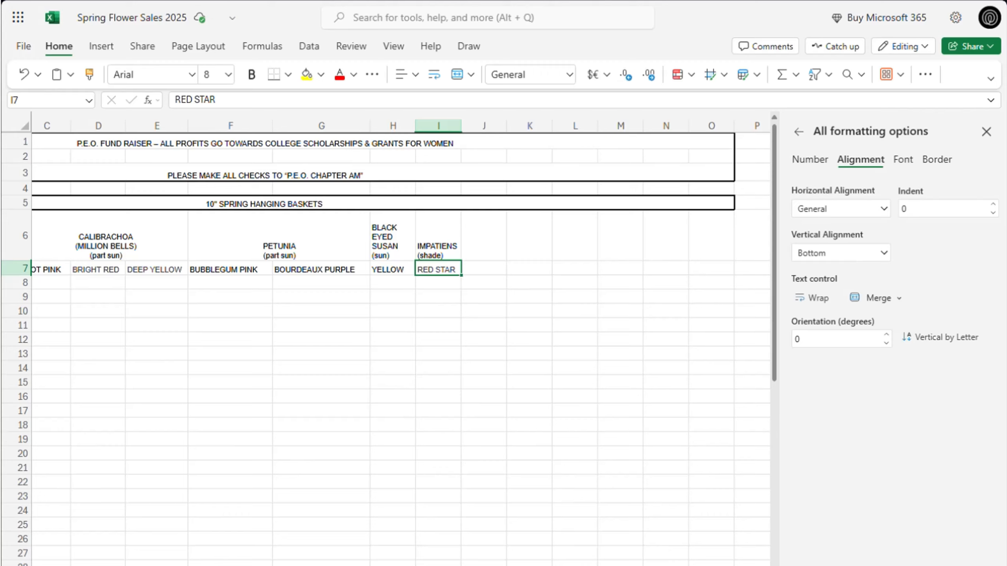
- Enter SUN PATIENS in J6 with (sun) on its own line, and its color FIRE RED in J7
click(485, 246)
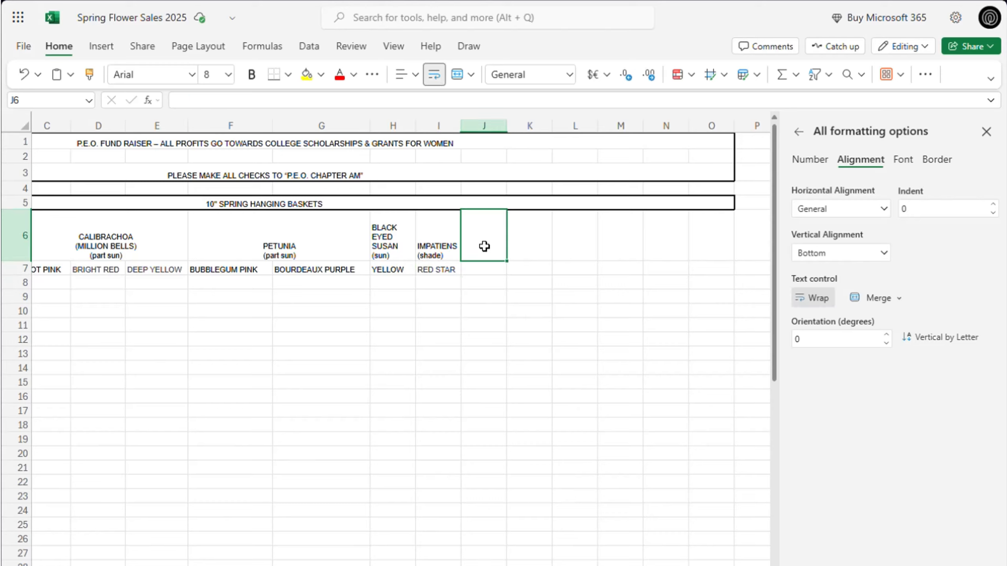
text(SUN PATIENS ( sun))
key(ctrl+Return)
double_click(499, 249)
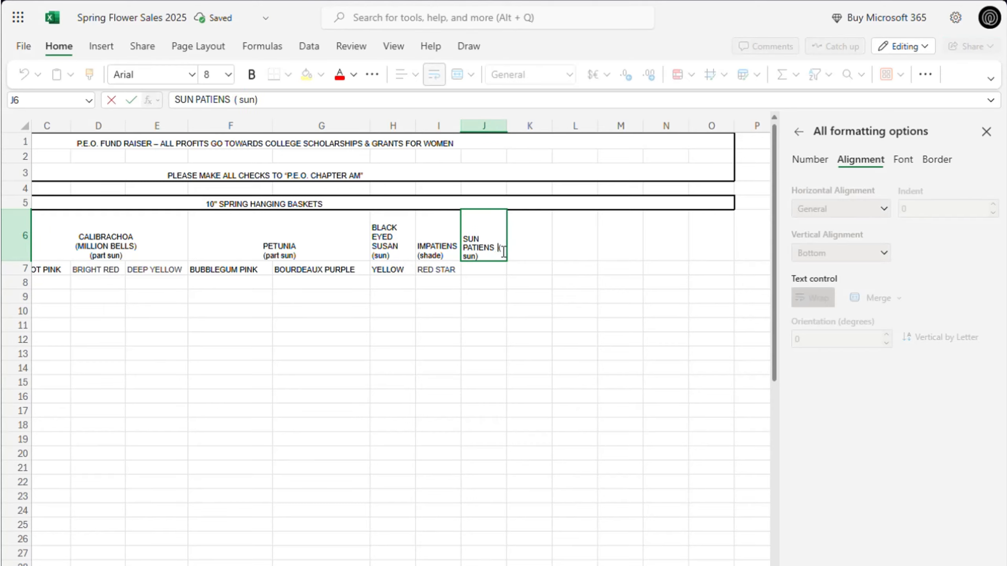
key(BackSpace)
key(ctrl+Return)
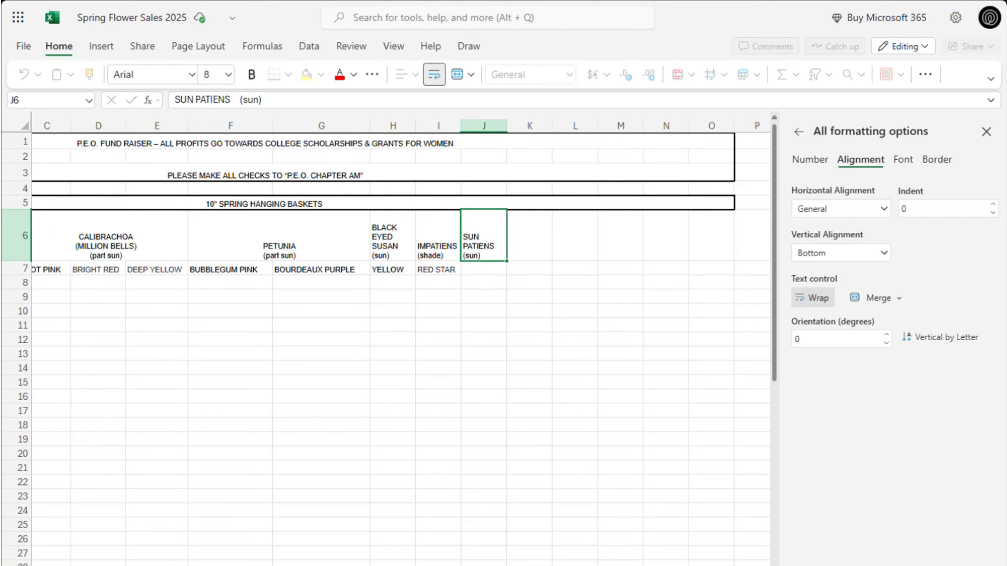
key(Down)
text(FIRE RED)
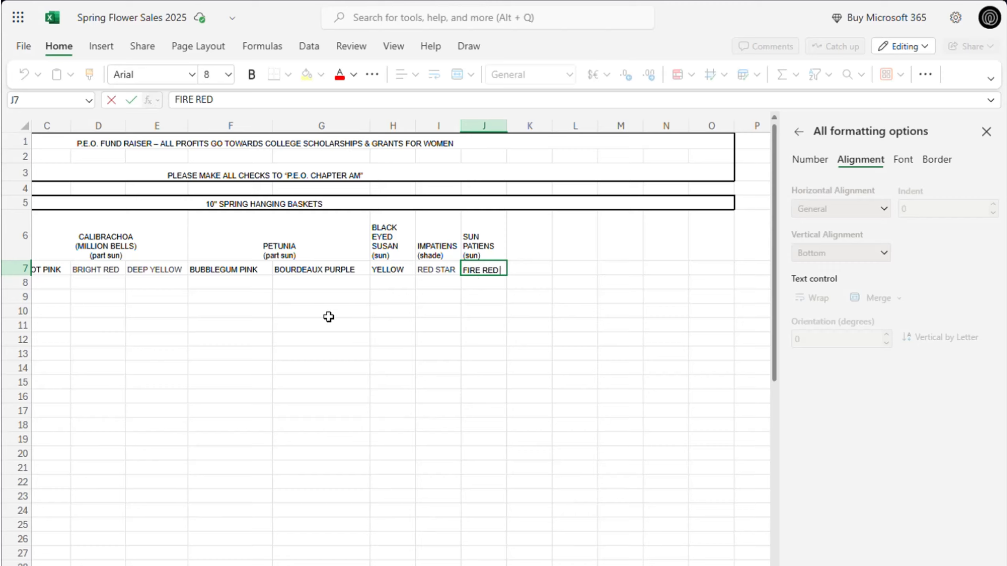
key(ctrl+Return)
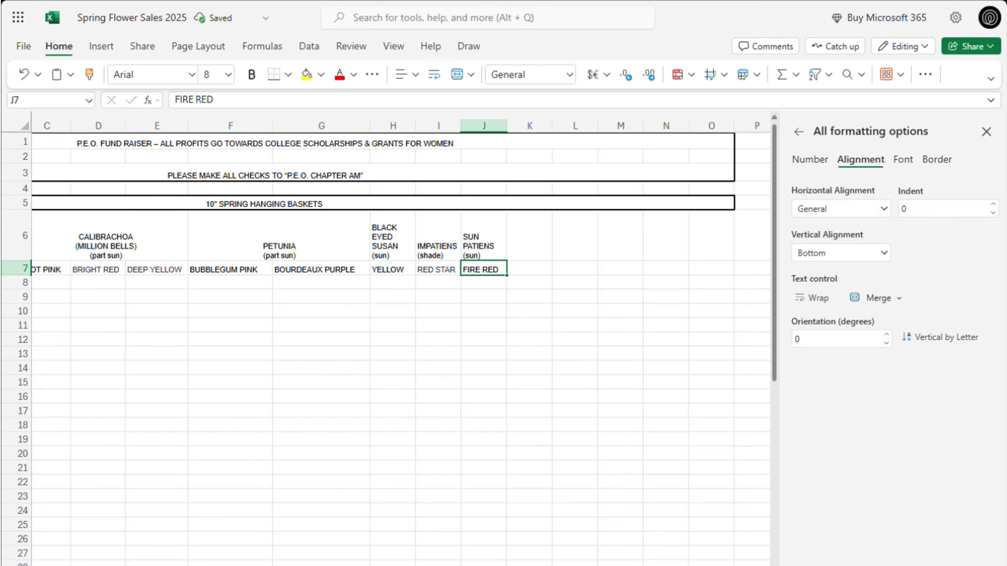
- Enter the plant heading PURS LANE (sun) in K6 and its color MIX in K7
click(524, 242)
text(PURS LANE (sun))
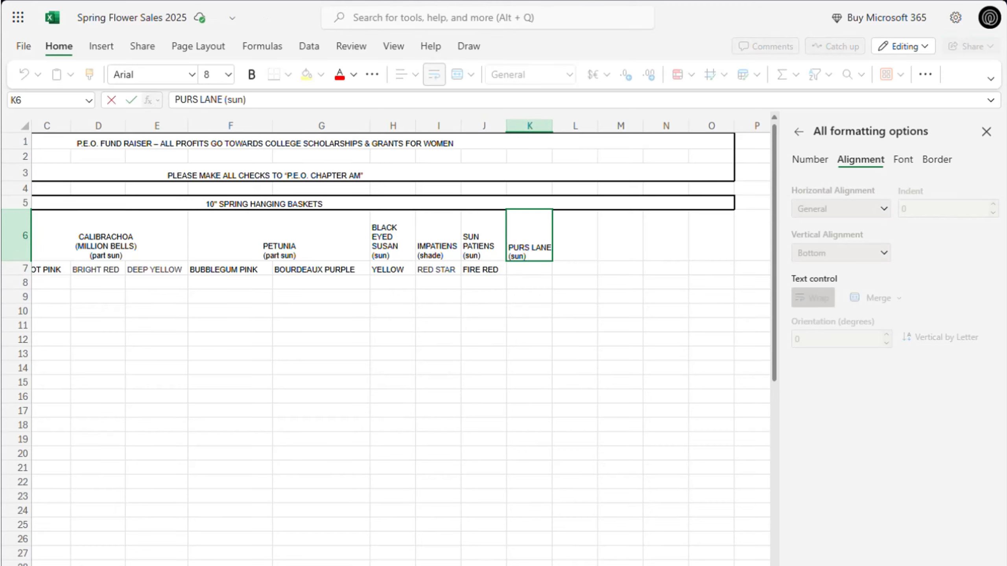
key(ctrl+Return)
click(532, 274)
text(MIX)
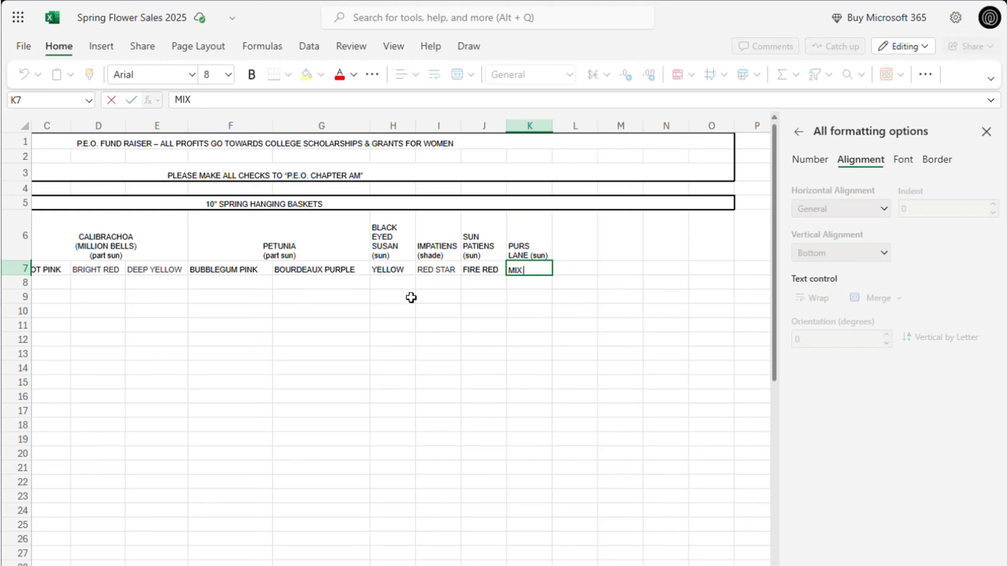
key(ctrl+Return)
- Enter the plant heading GERANIUM in L6 and its color RED in L7
click(575, 243)
text(GERANIUM)
key(ctrl+Return)
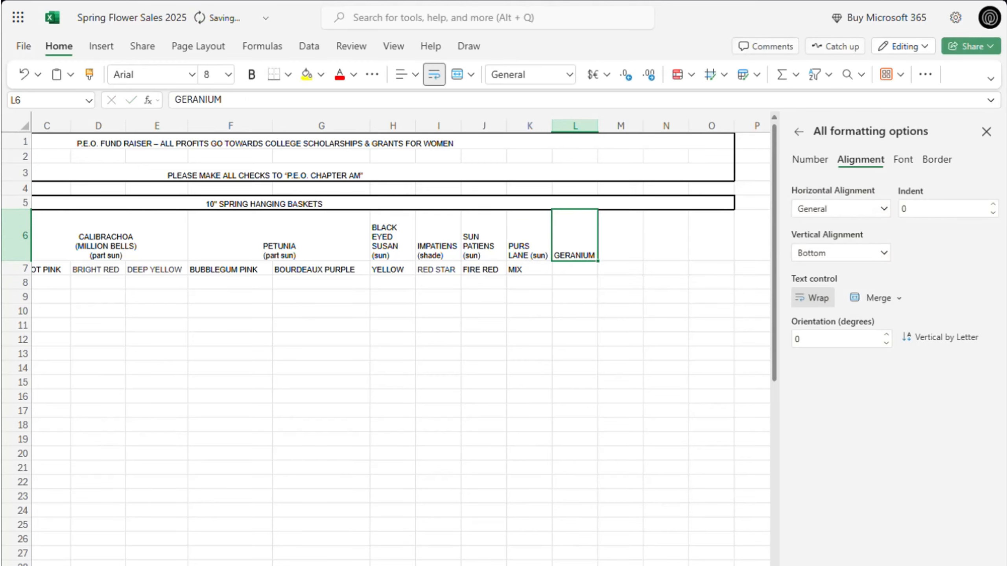
click(586, 275)
text(RED)
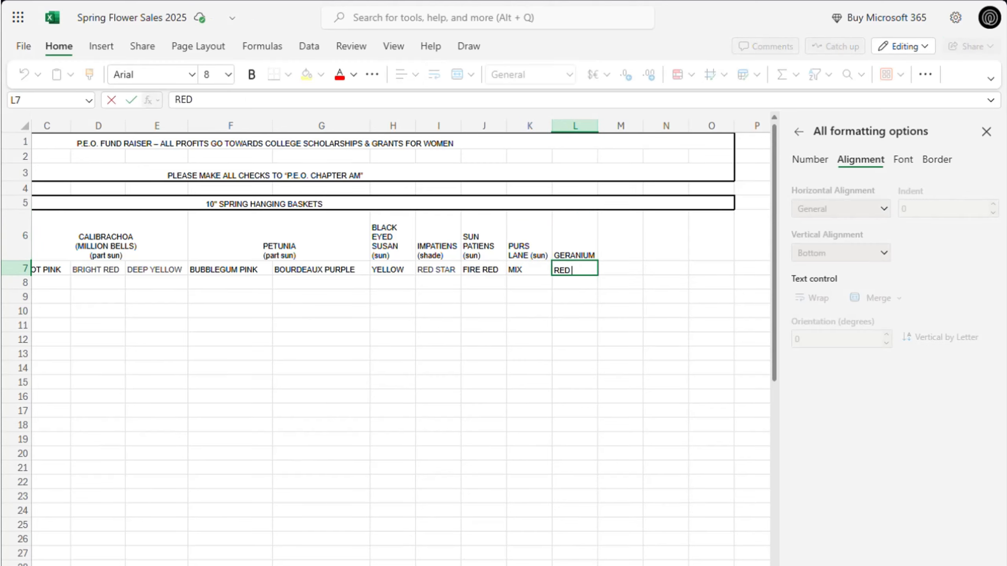
key(ctrl+Return)
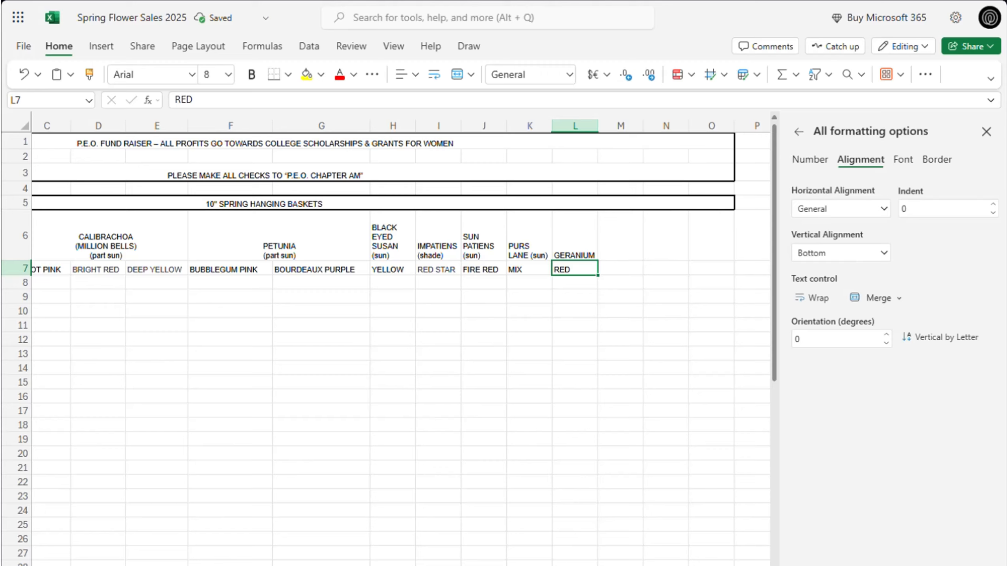
- Add the total headings TOTAL HANGING BASKETS ORDERED in M6 and TOTAL AMOUNT DUE in N6
click(638, 249)
text(TOTAL HANGING BASKETS ORDERED)
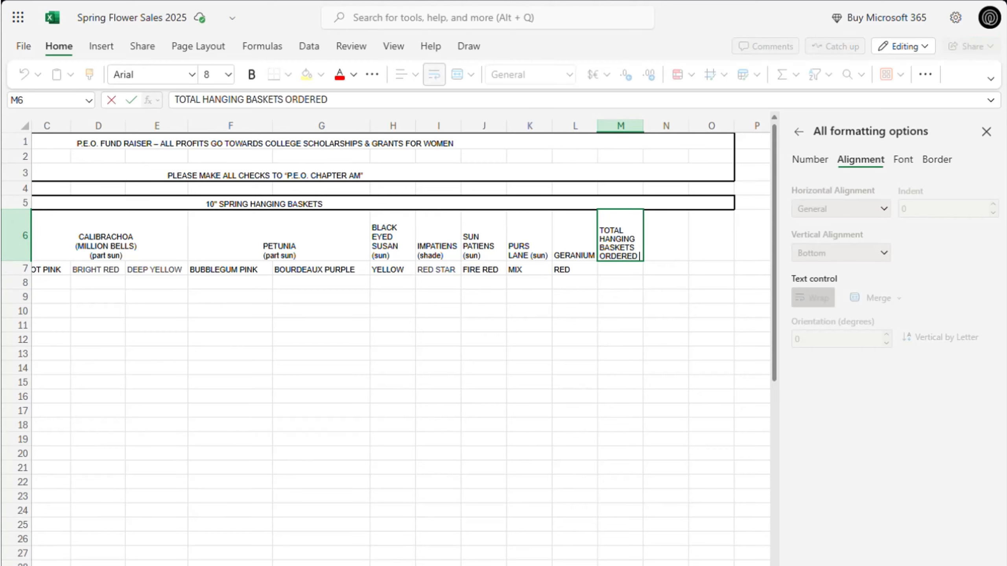
key(ctrl+Return)
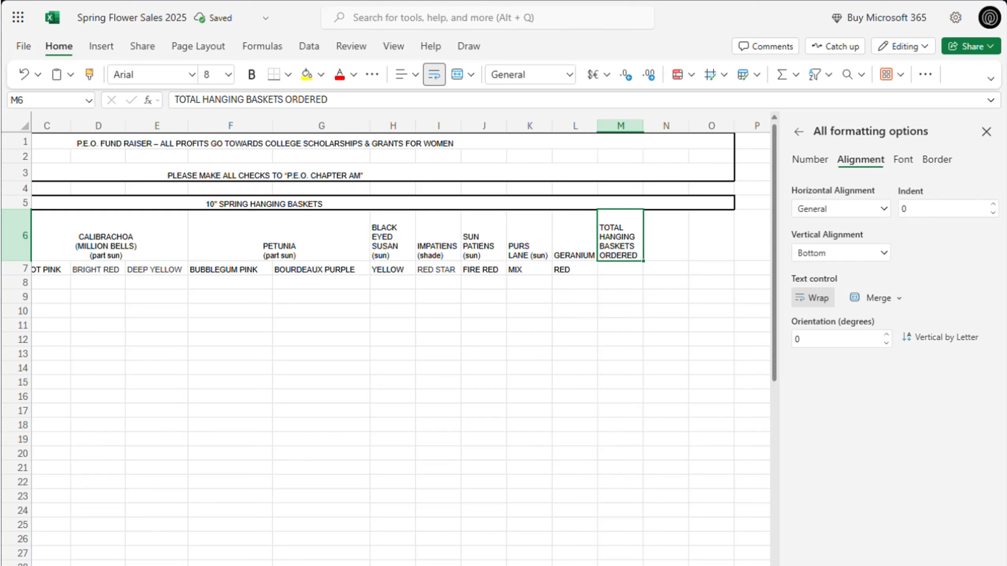
click(686, 257)
text(TOTAL AMOUNT DUE)
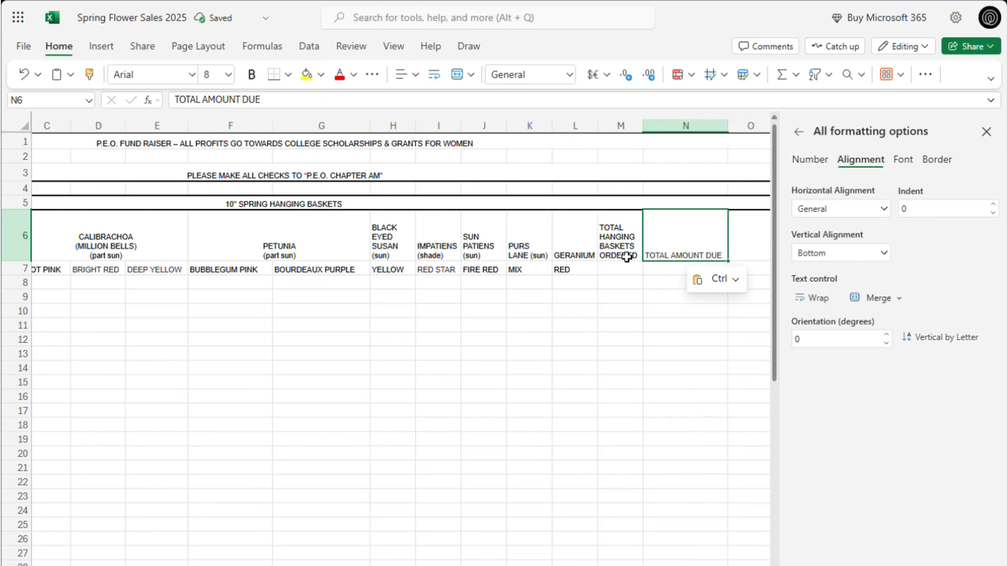
- Merge and center the TOTAL AMOUNT DUE heading across N6:N7 and the TOTAL HANGING BASKETS ORDERED heading across M6:M7
shift+click(678, 276)
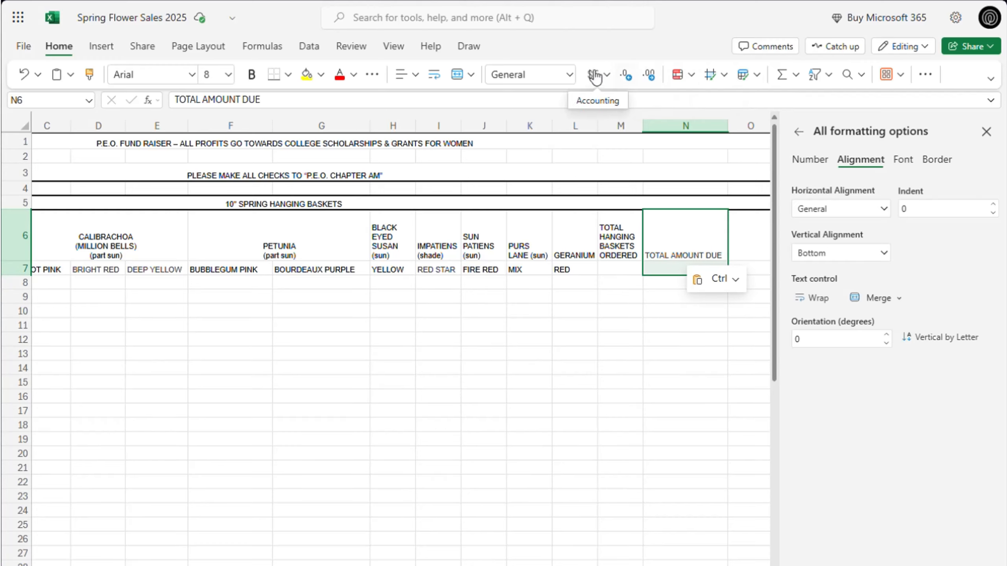
click(465, 82)
click(611, 254)
shift+click(622, 272)
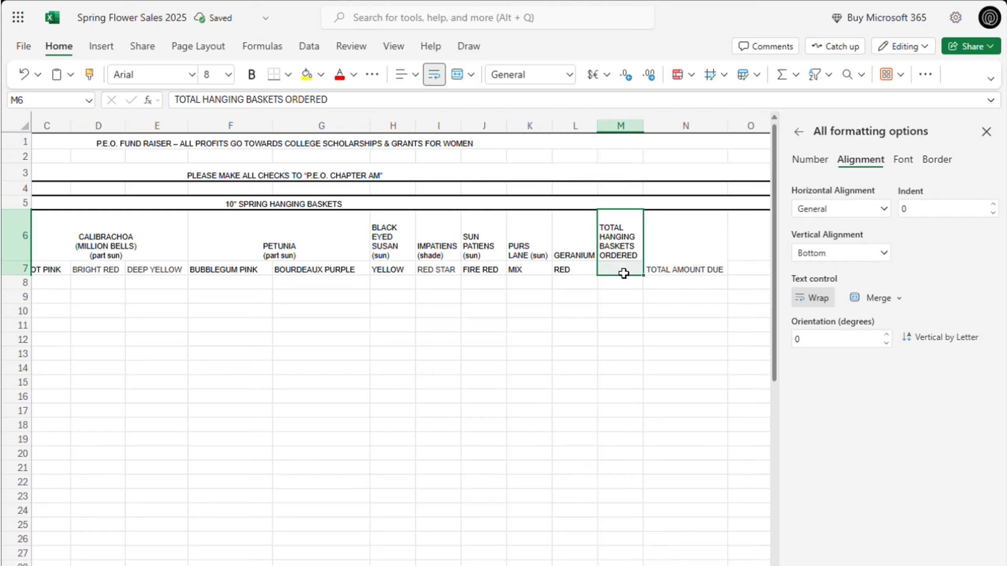
click(457, 76)
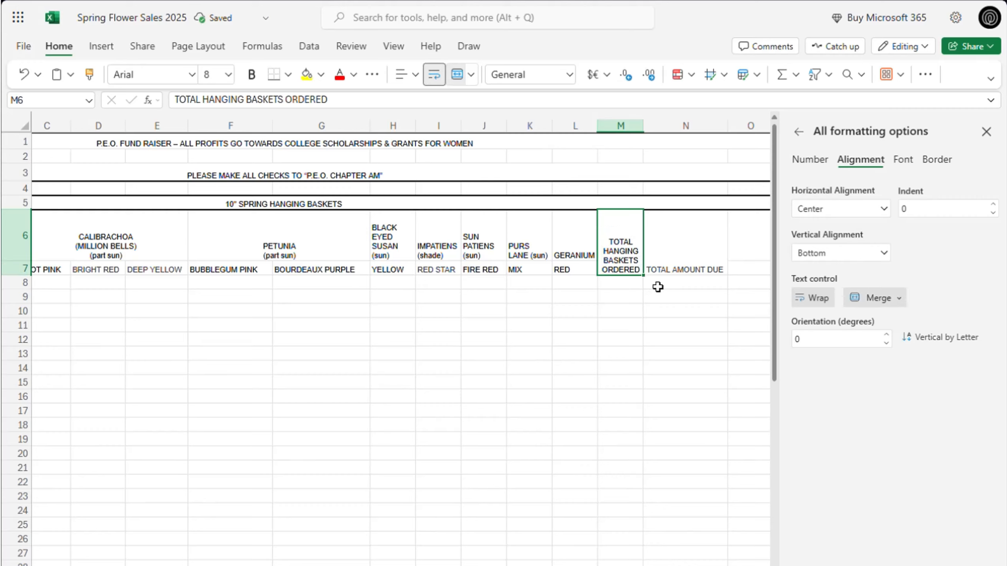
- Wrap the TOTAL AMOUNT DUE heading in N6:N7 and narrow column N so the text stacks on three lines
click(692, 271)
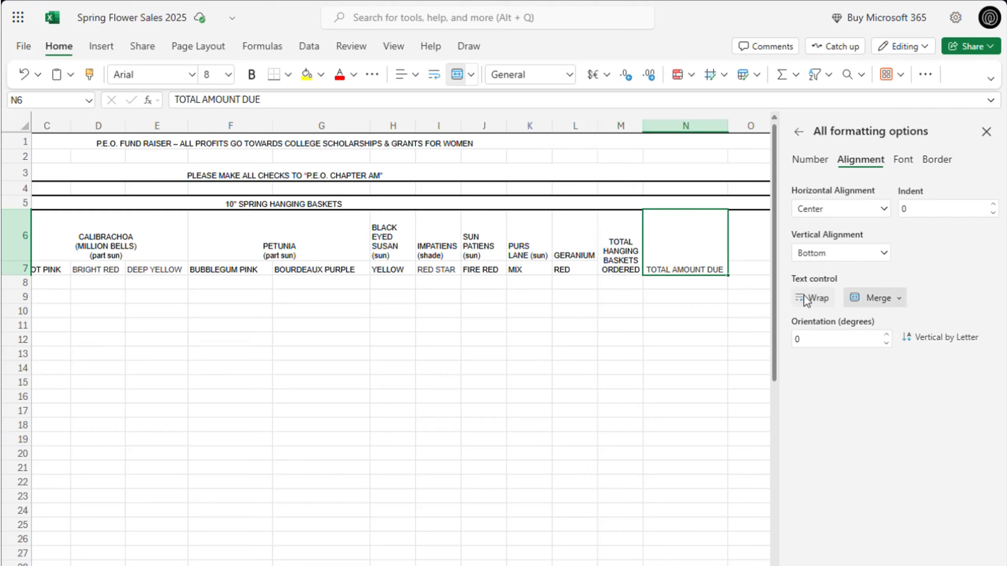
click(818, 296)
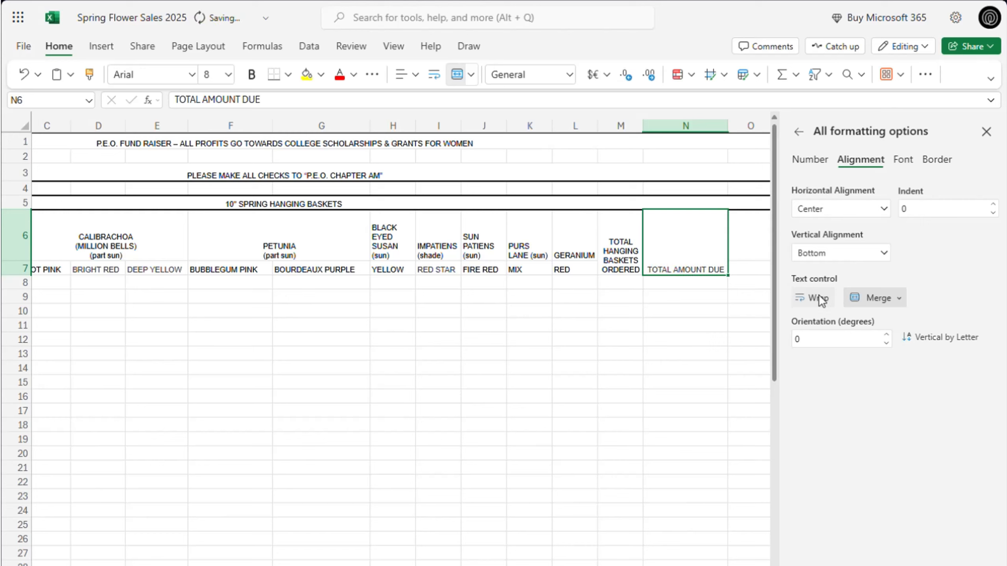
click(684, 287)
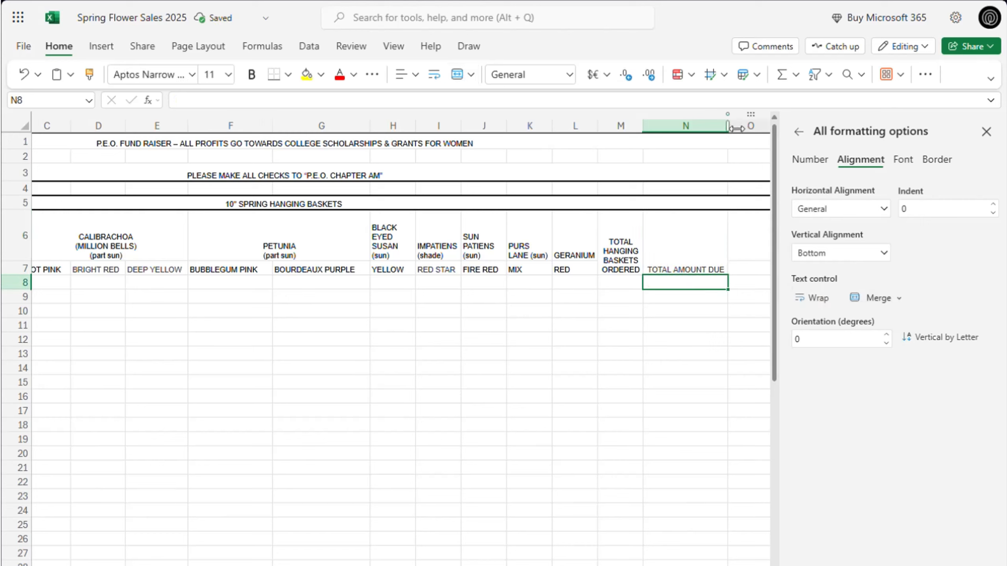
drag(728, 127, 690, 135)
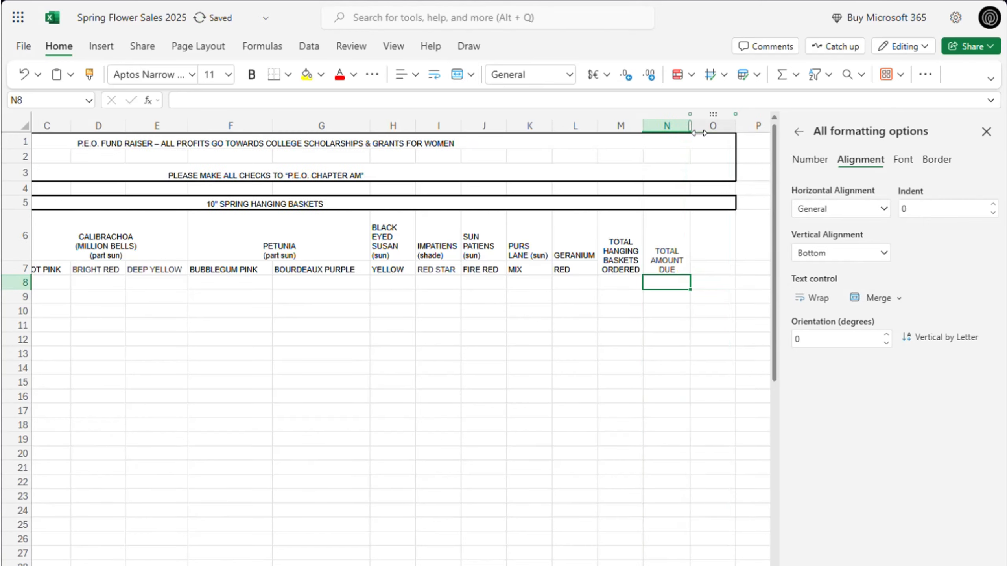
- Try the Batang font on the heading block A1:N7, and set the block to Arial, size 8
click(663, 248)
scroll(401, 348, left, 5)
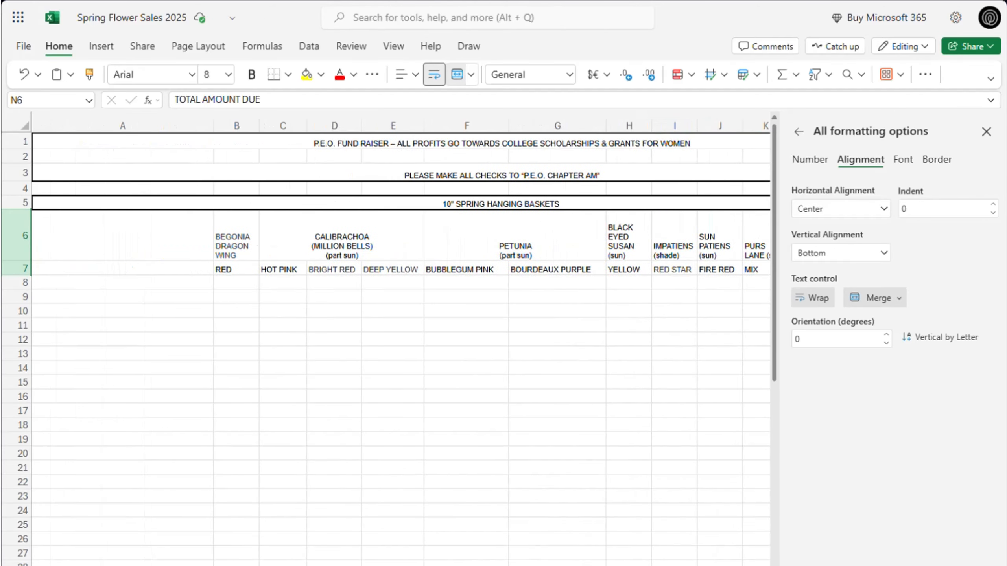
drag(203, 251, 290, 146)
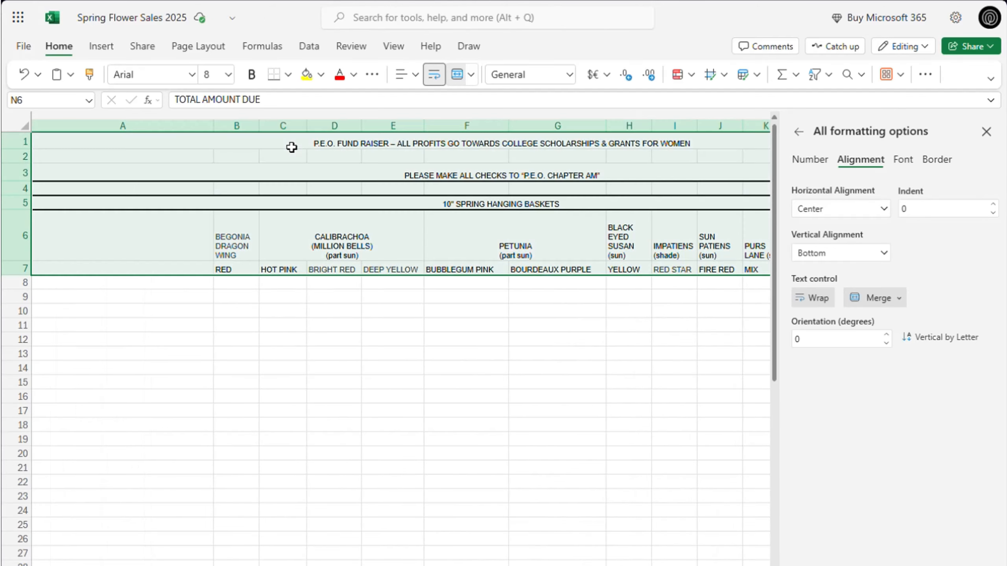
click(195, 75)
click(155, 306)
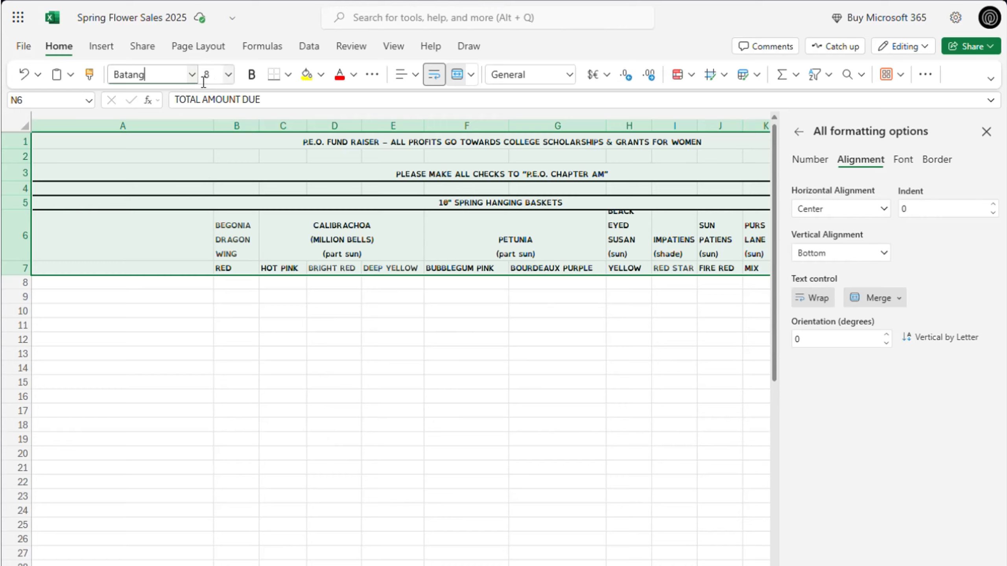
click(192, 74)
click(151, 279)
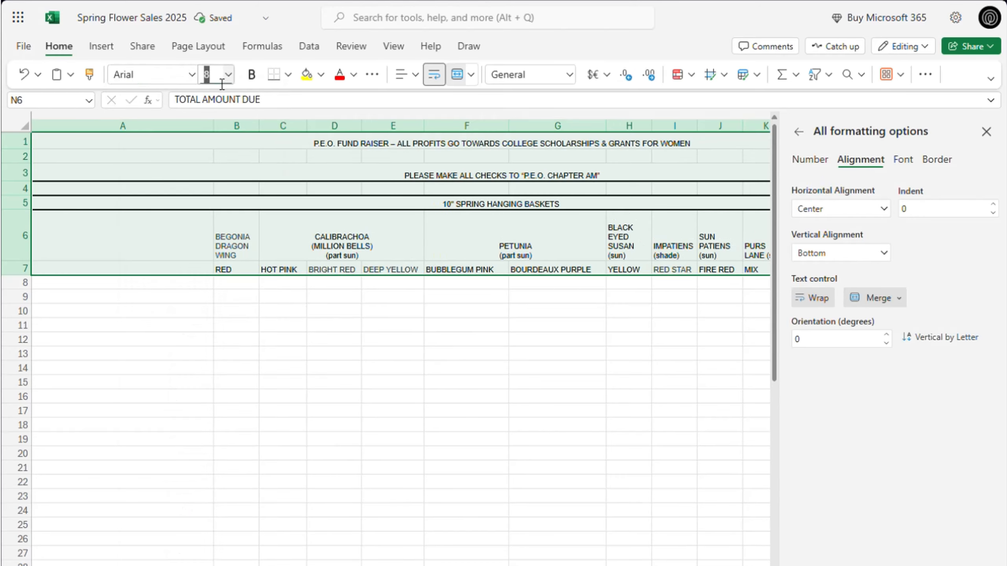
click(214, 75)
click(383, 214)
click(229, 75)
click(345, 192)
- Center all text in the heading block A1:N7 horizontally
scroll(380, 317, right, 3)
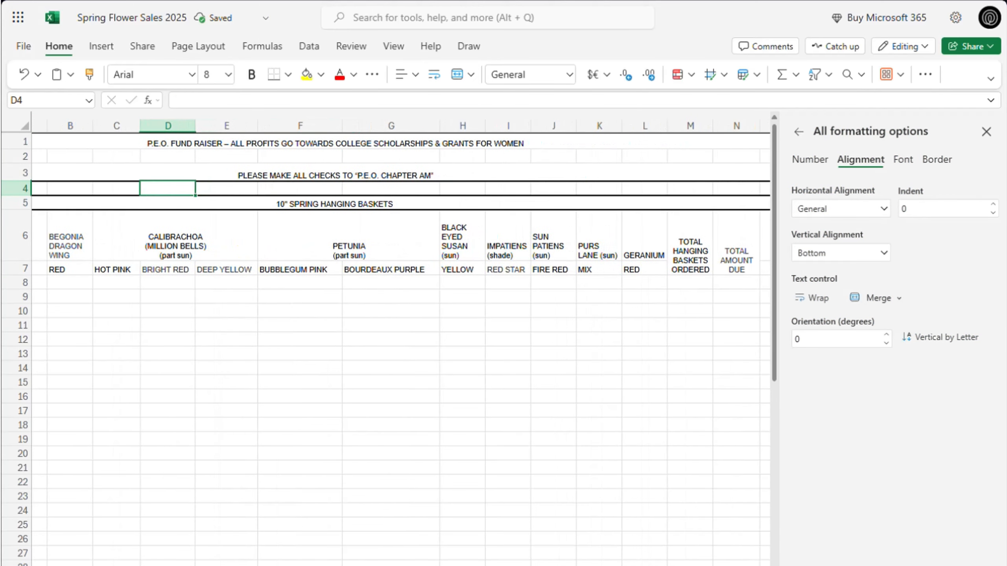
click(269, 148)
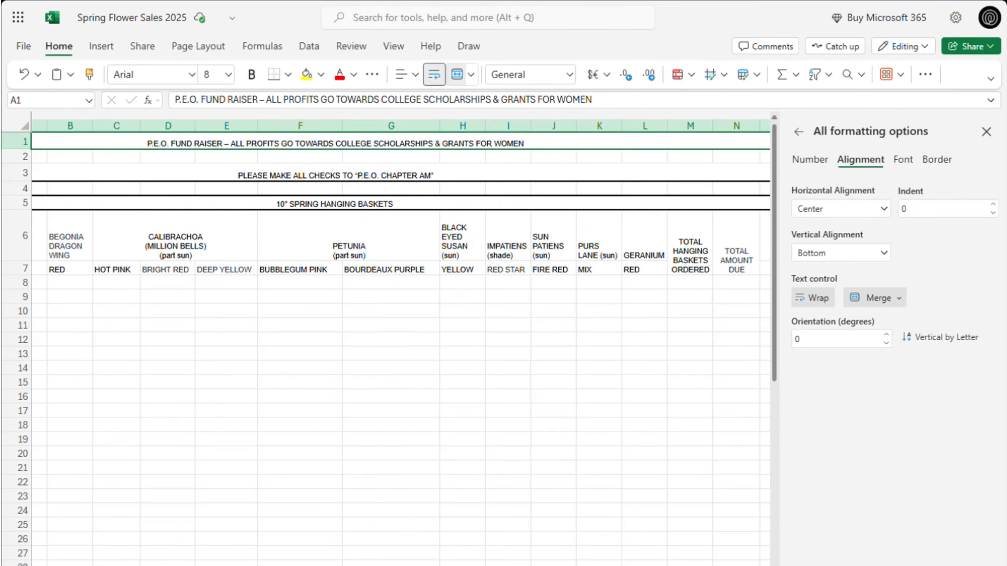
scroll(343, 317, right, 9)
drag(314, 254, 303, 145)
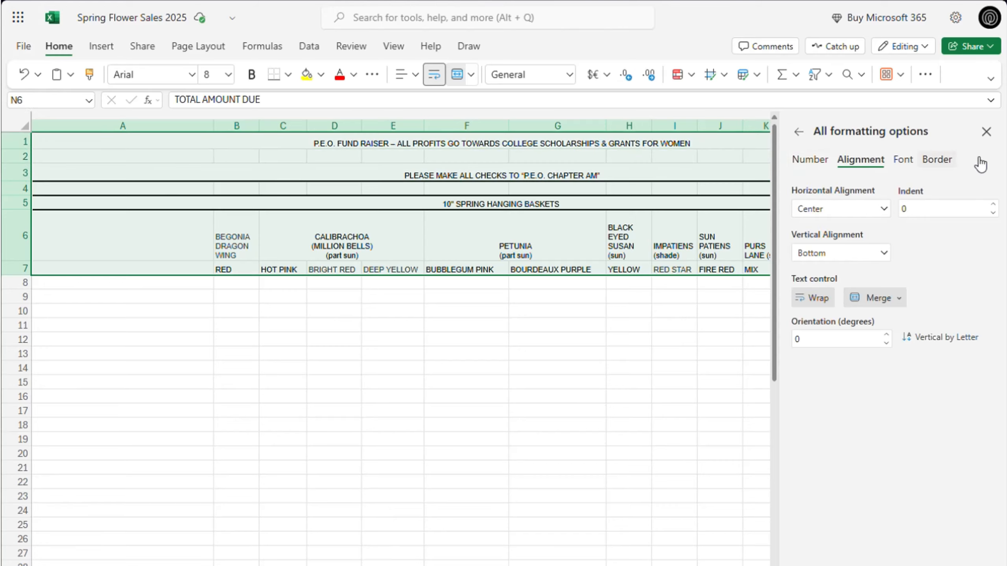
click(883, 209)
click(852, 256)
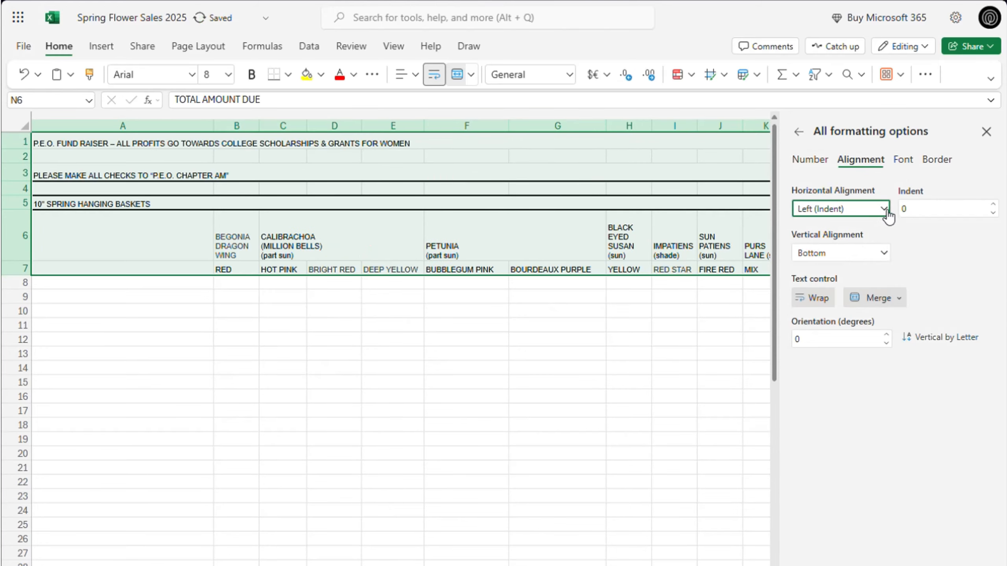
click(883, 208)
click(827, 283)
click(569, 330)
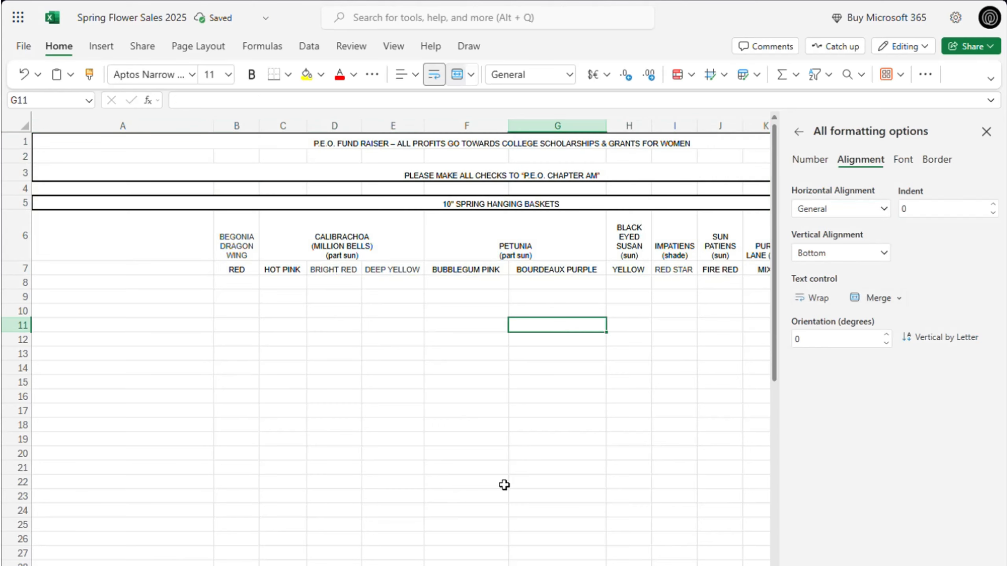
- Put (sun) on its own line in the PURS LANE heading in K6
scroll(505, 485, right, 2)
scroll(401, 343, right, 3)
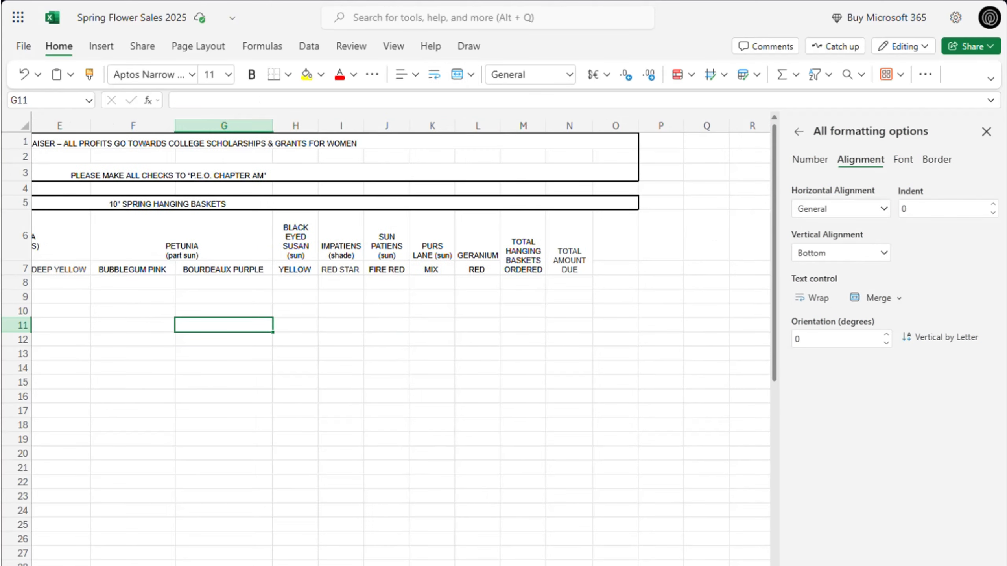
double_click(440, 258)
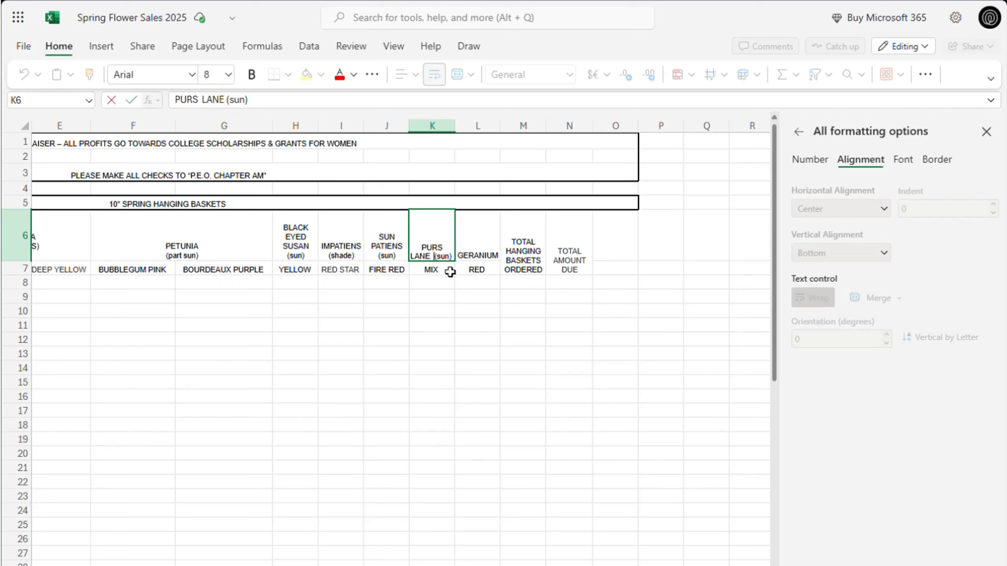
click(473, 289)
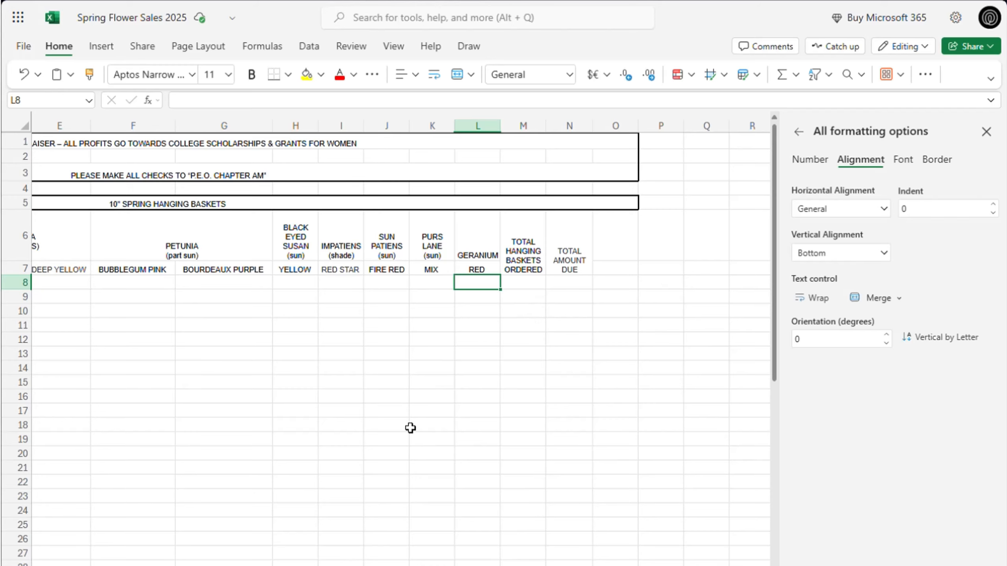
- Rotate the color names in B7:L7 to an orientation of 90 degrees
scroll(397, 357, left, 4)
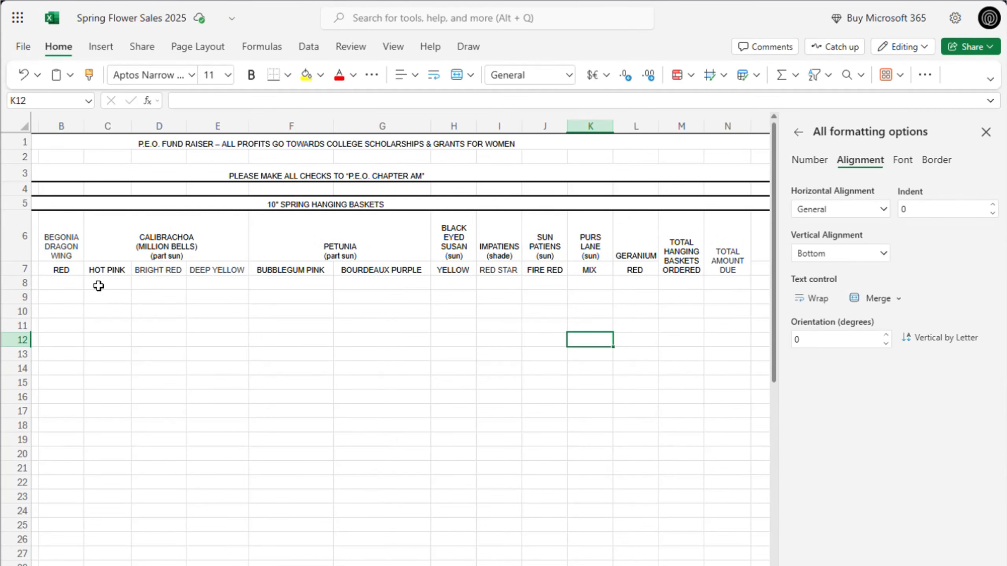
drag(71, 274, 646, 273)
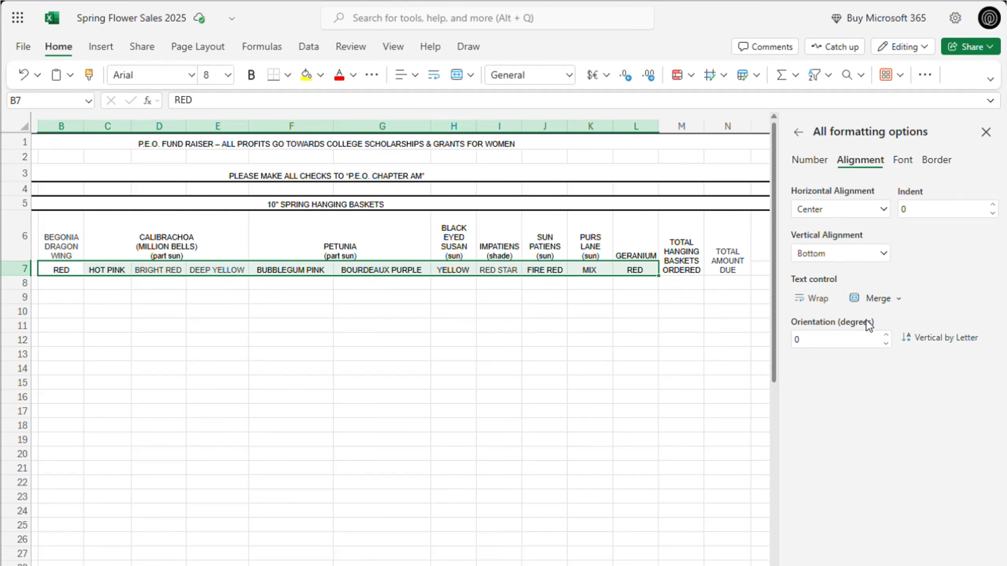
click(824, 344)
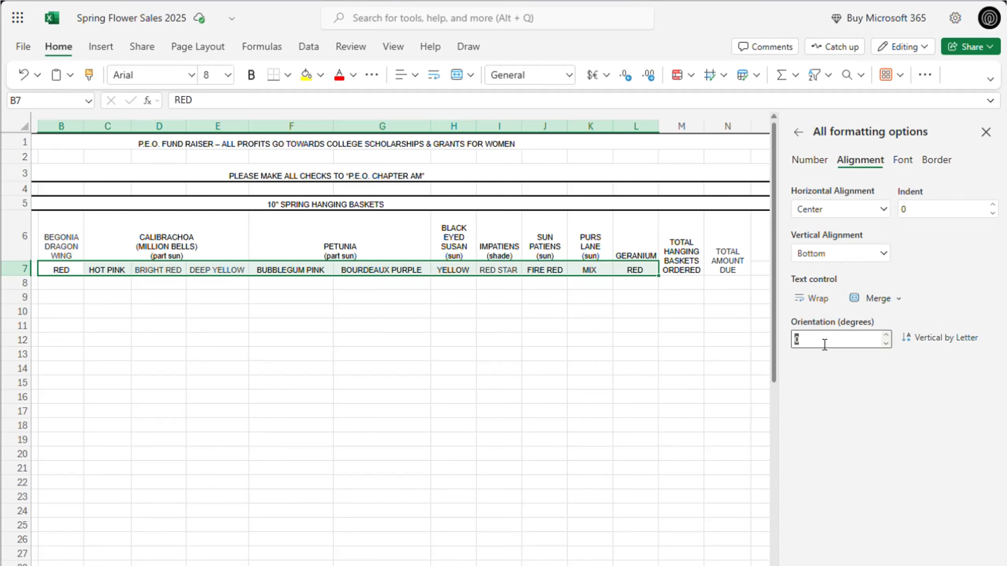
key(Return)
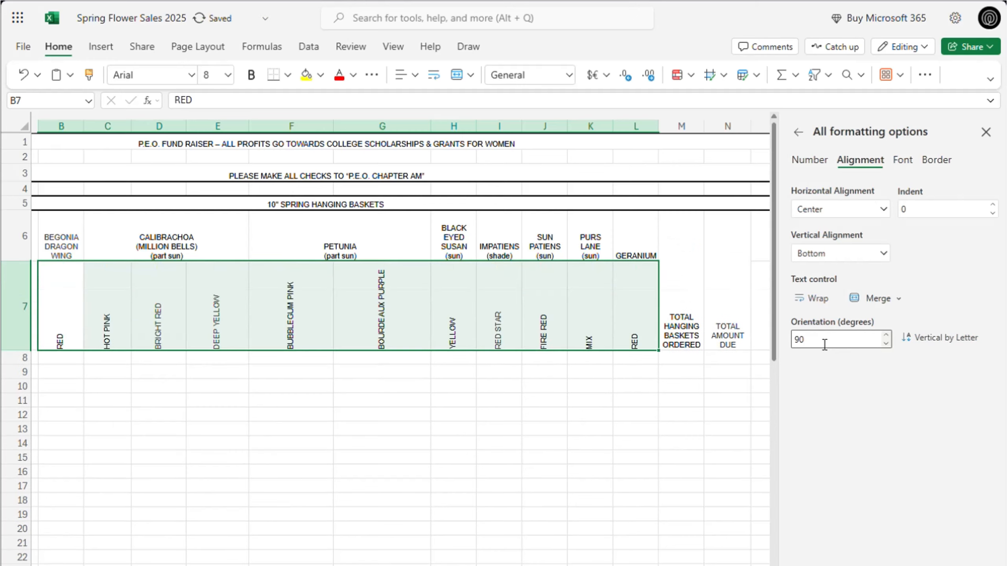
click(378, 399)
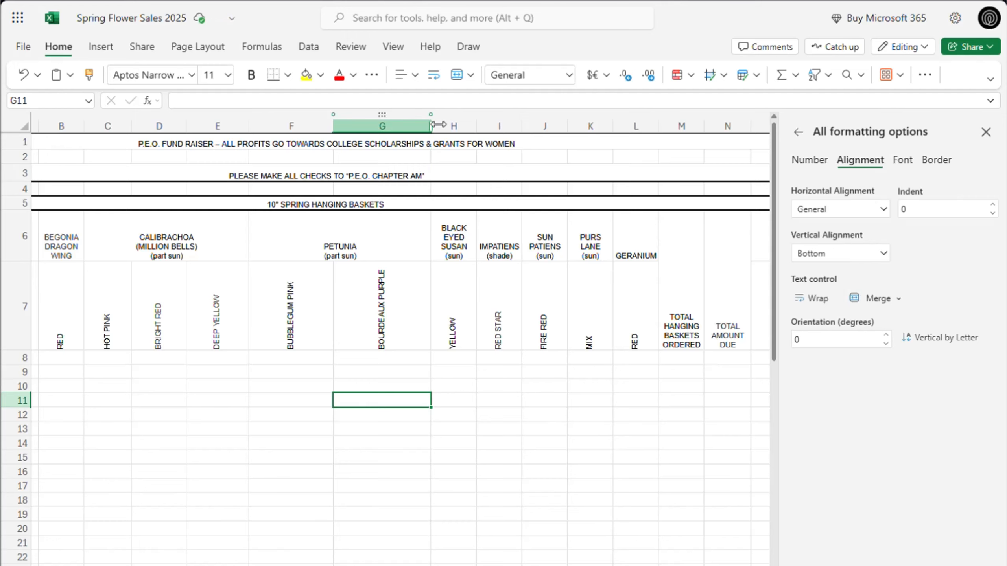
- Narrow the two PETUNIA color columns, F and G, to fit their rotated color names
click(420, 126)
drag(432, 126, 279, 126)
click(326, 126)
drag(342, 132, 272, 220)
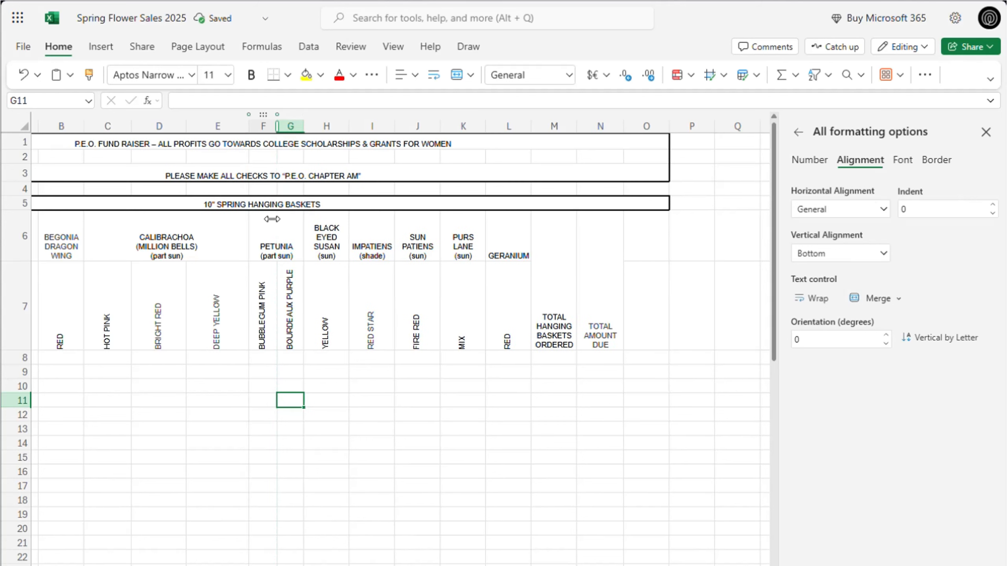
- Narrow the CALIBRACHOA color columns C through E together to fit their rotated color names
scroll(373, 328, left, 3)
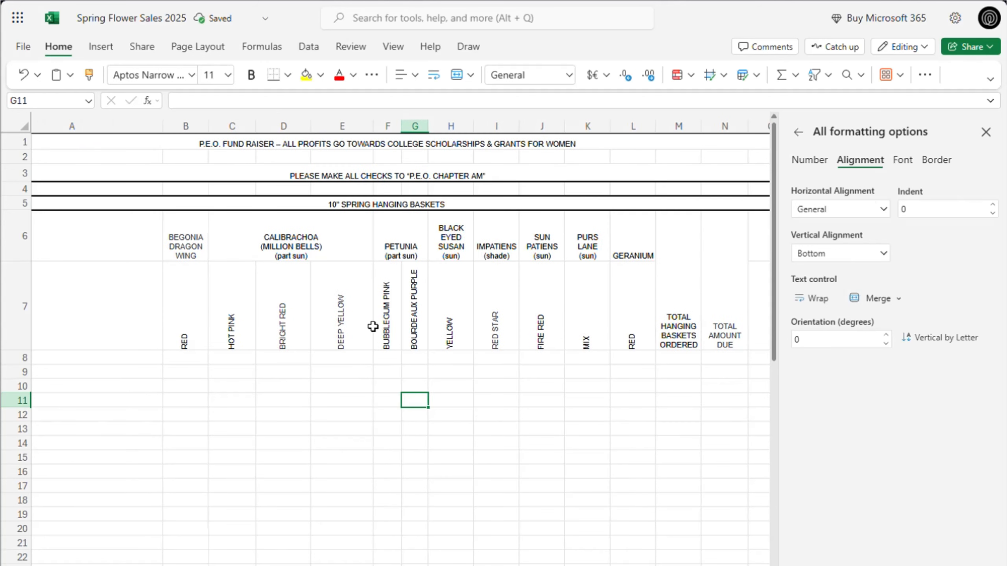
click(360, 139)
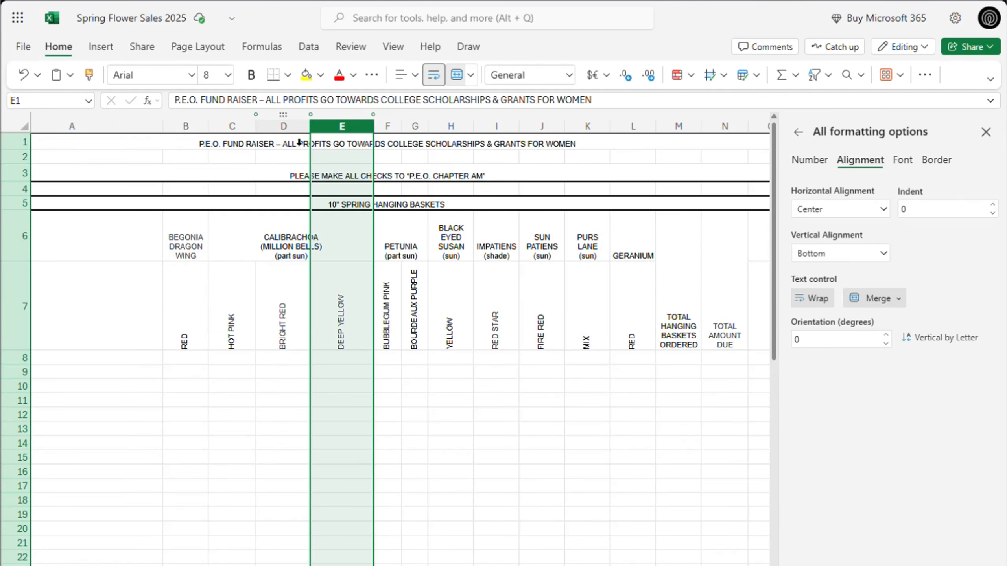
shift+click(251, 139)
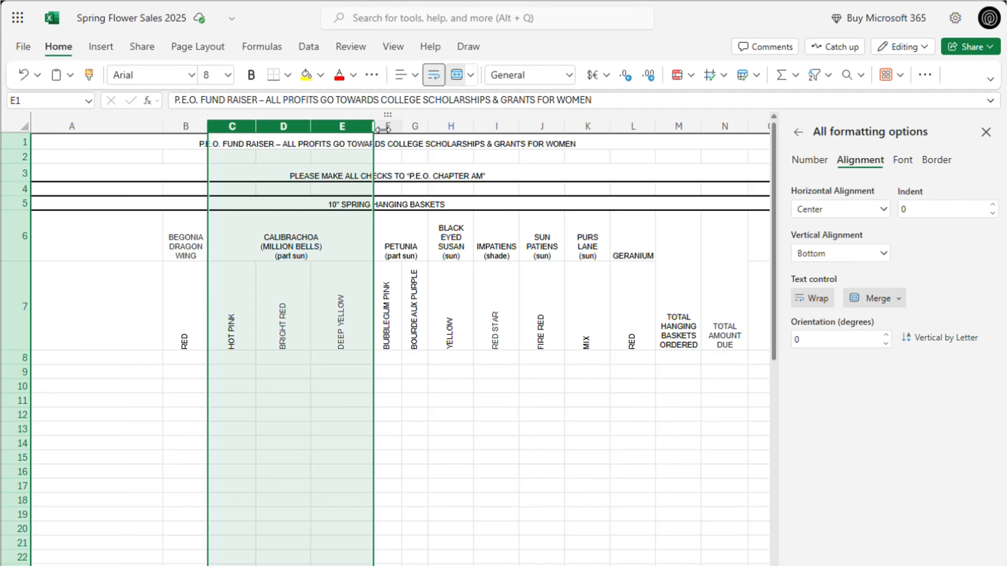
drag(383, 129, 298, 130)
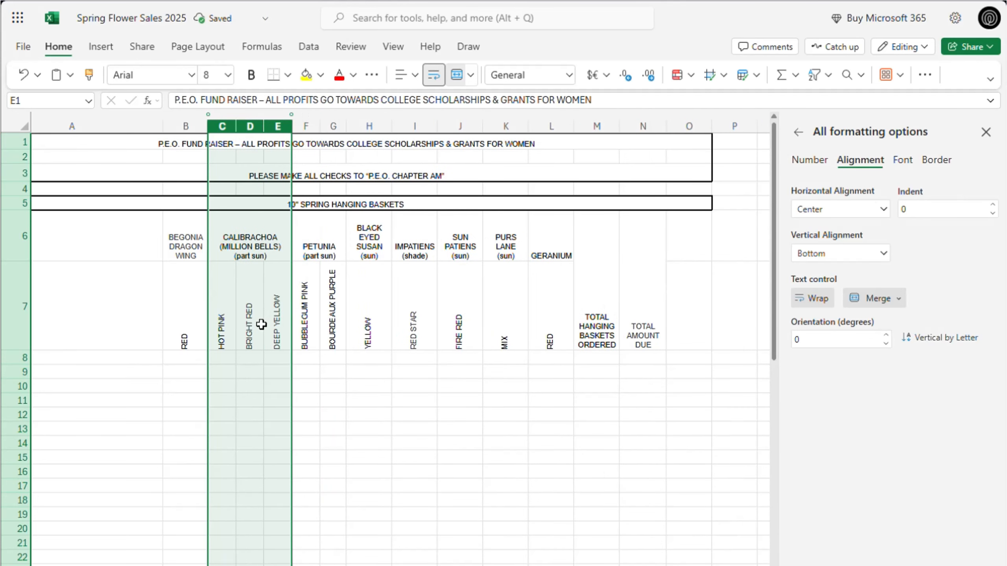
click(234, 360)
- Add a leading space to the CALIBRACHOA color names HOT PINK, BRIGHT RED and DEEP YELLOW in C7:E7
click(229, 343)
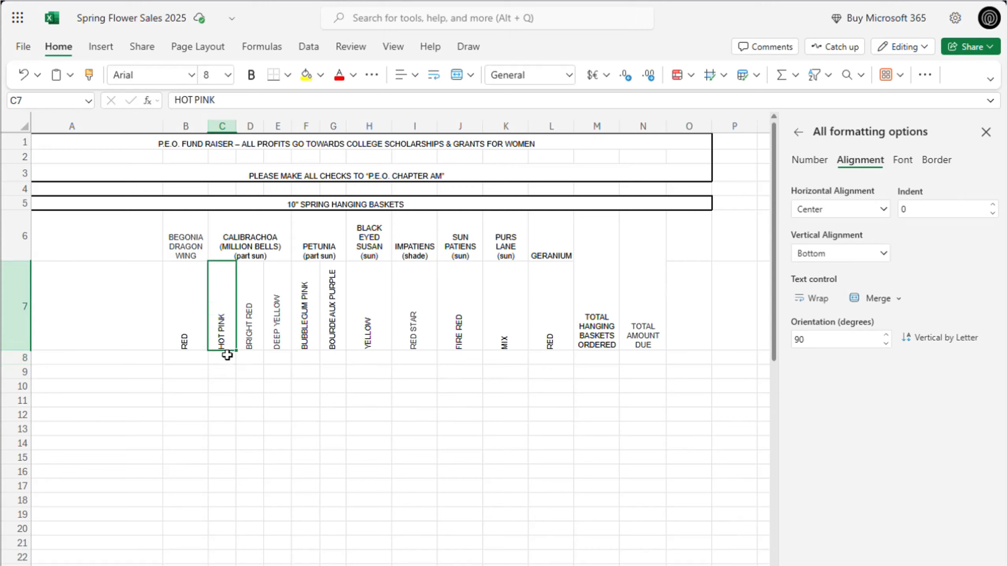
double_click(224, 345)
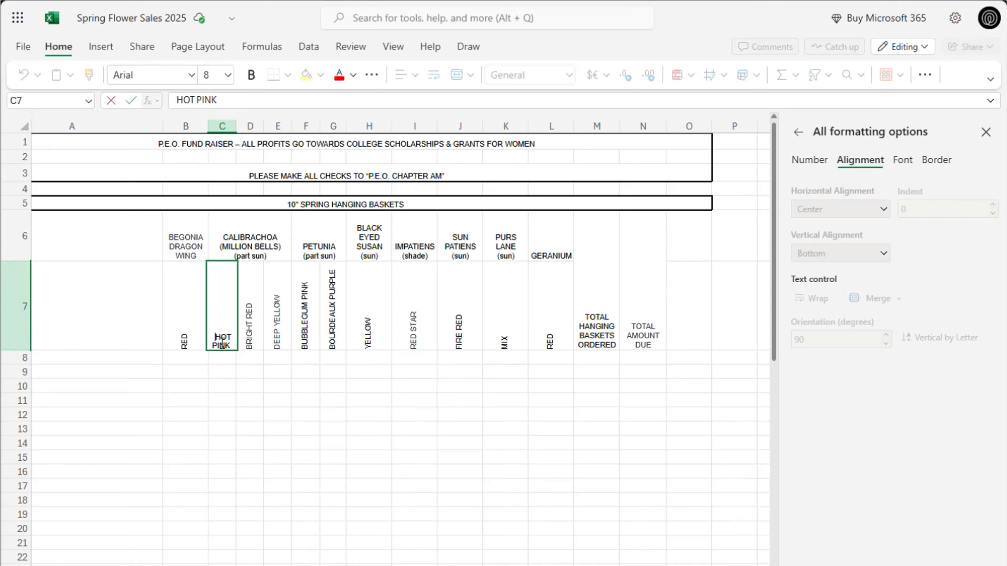
click(254, 349)
double_click(255, 352)
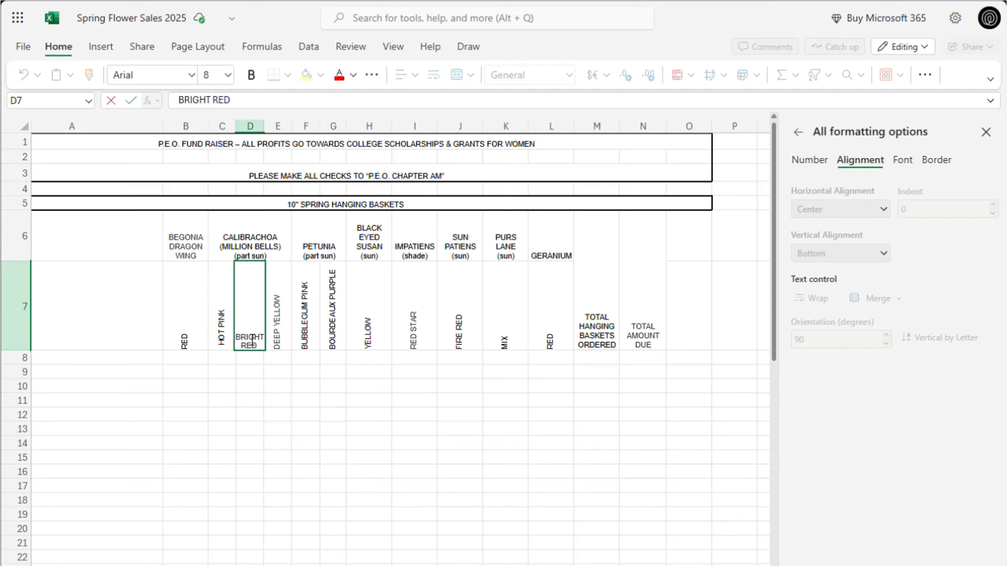
click(284, 330)
double_click(281, 352)
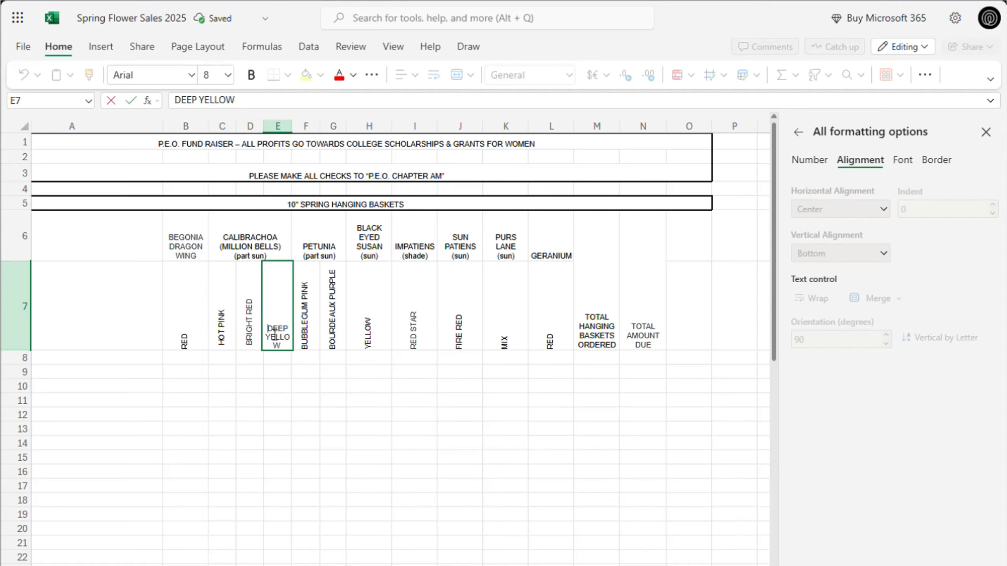
- Add a leading space to the PETUNIA color names BUBBLEGUM PINK and BOURDEAUX PURPLE in F7:G7
click(310, 350)
double_click(300, 335)
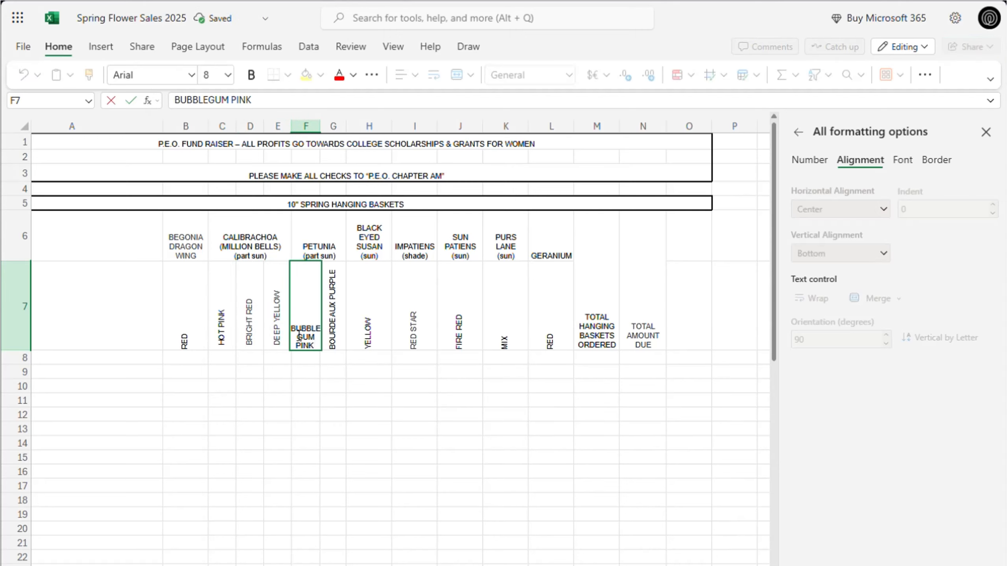
click(332, 340)
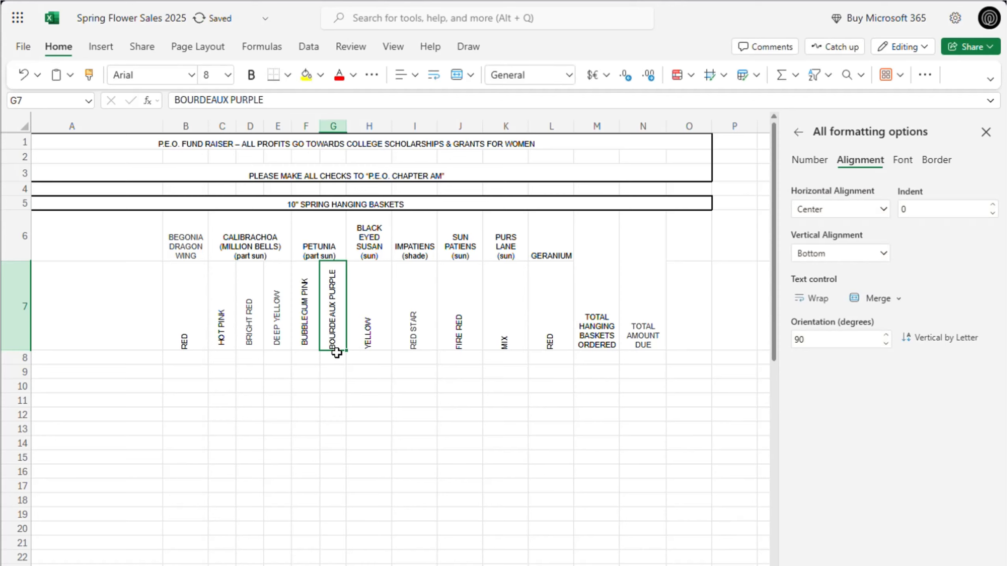
double_click(336, 348)
- Add a leading space to the remaining color names YELLOW, RED STAR, FIRE RED, MIX and RED in H7:L7
click(364, 338)
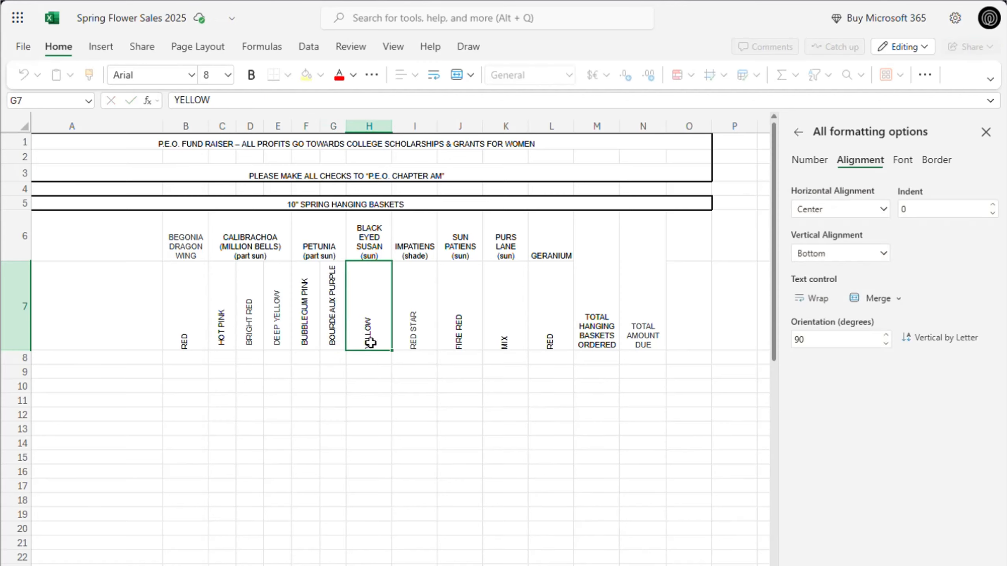
double_click(359, 351)
double_click(407, 345)
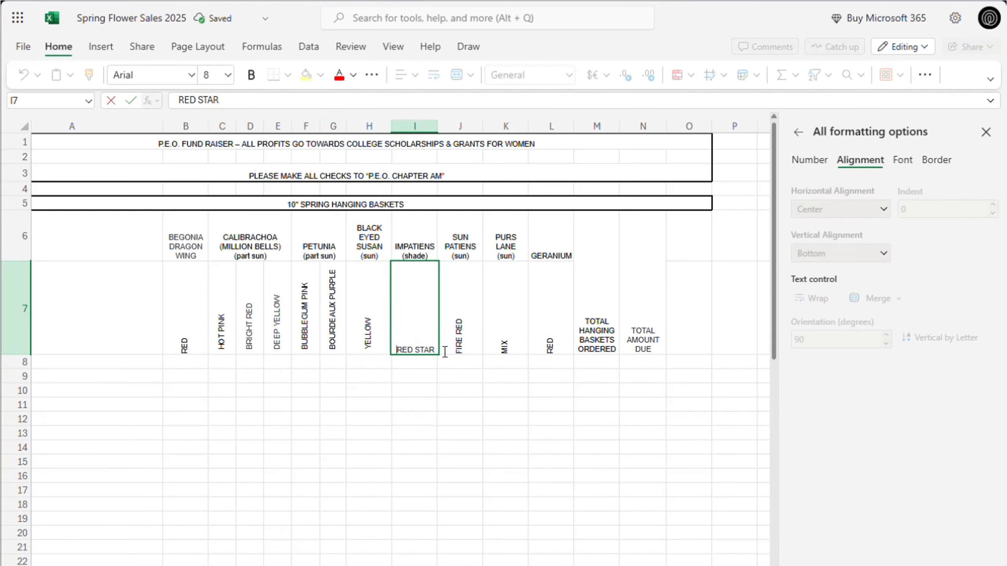
double_click(459, 345)
double_click(504, 347)
double_click(548, 355)
key(Tab)
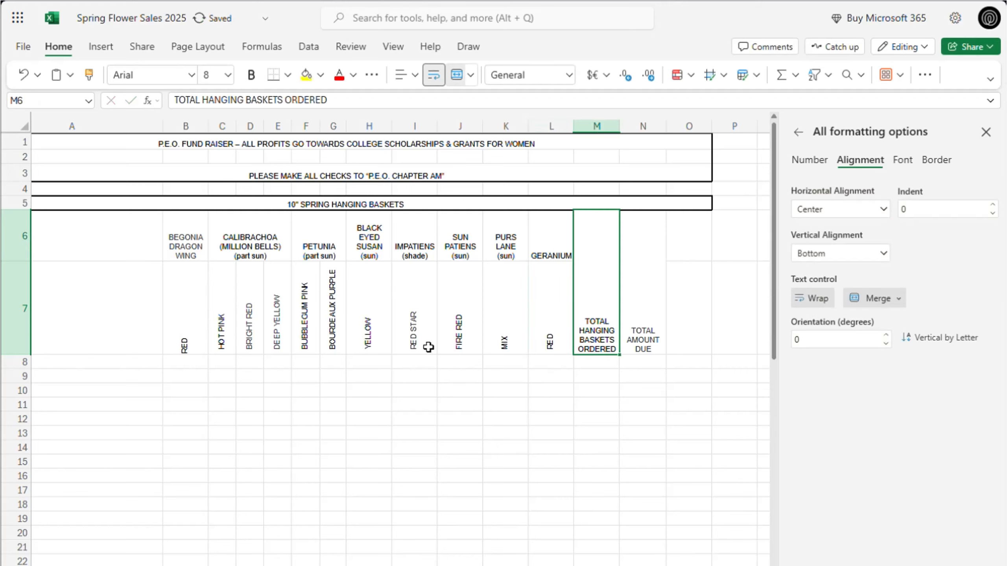
- Narrow the three CALIBRACHOA columns C to E a little more, keeping their widths equal
double_click(183, 355)
click(256, 348)
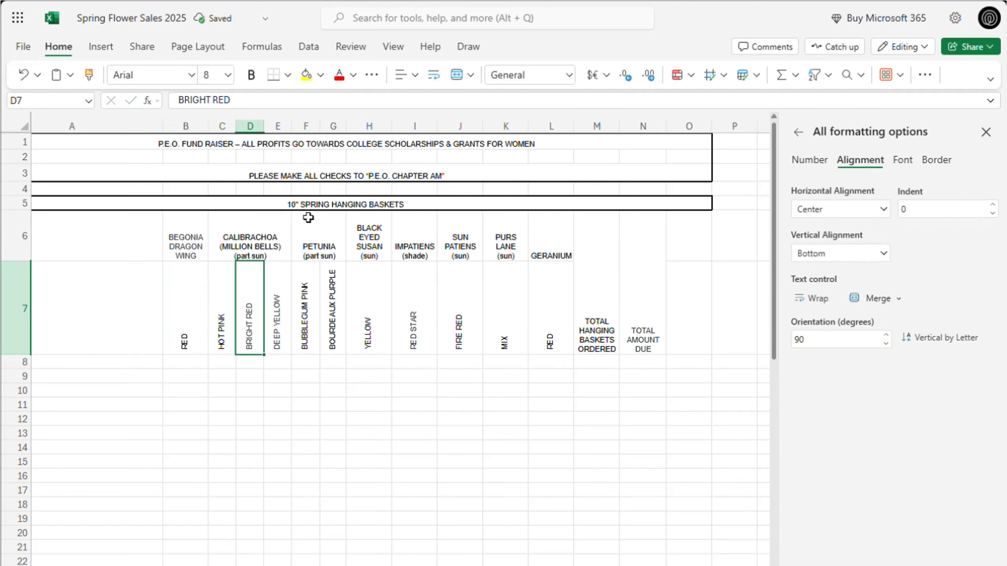
click(288, 131)
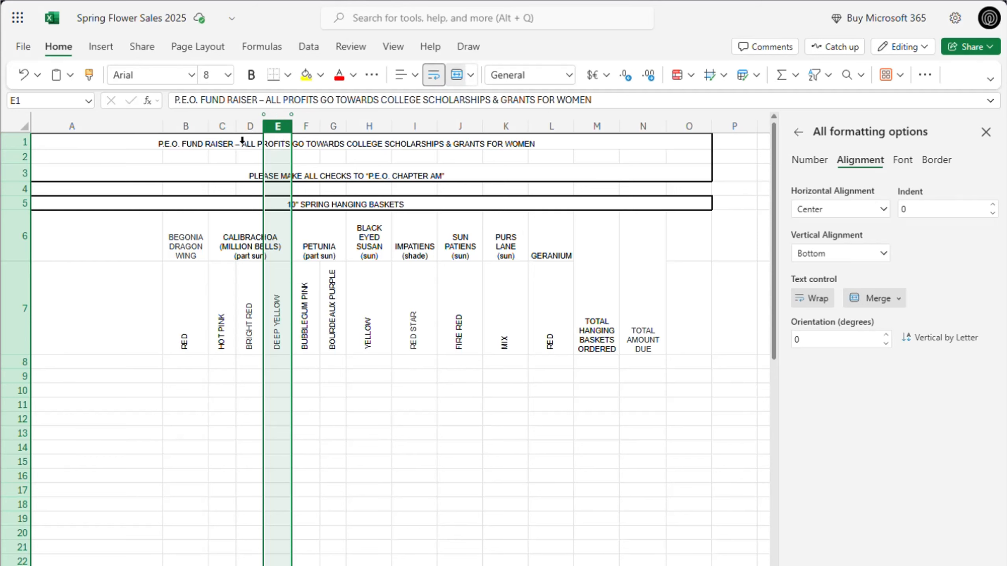
shift+click(230, 132)
drag(292, 128, 281, 128)
click(326, 291)
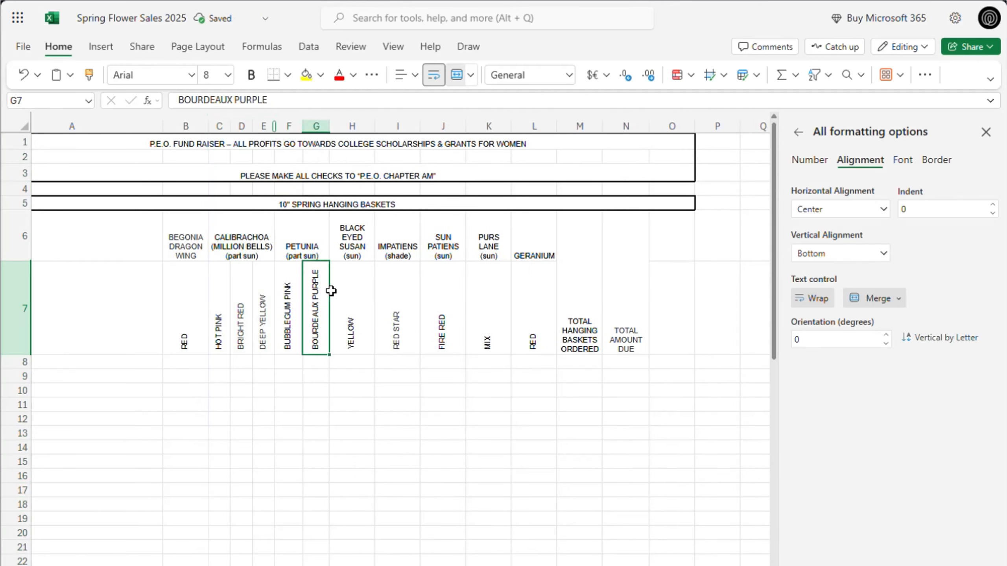
- Narrow the two PETUNIA color columns F and G together
click(329, 138)
key(shift+Left)
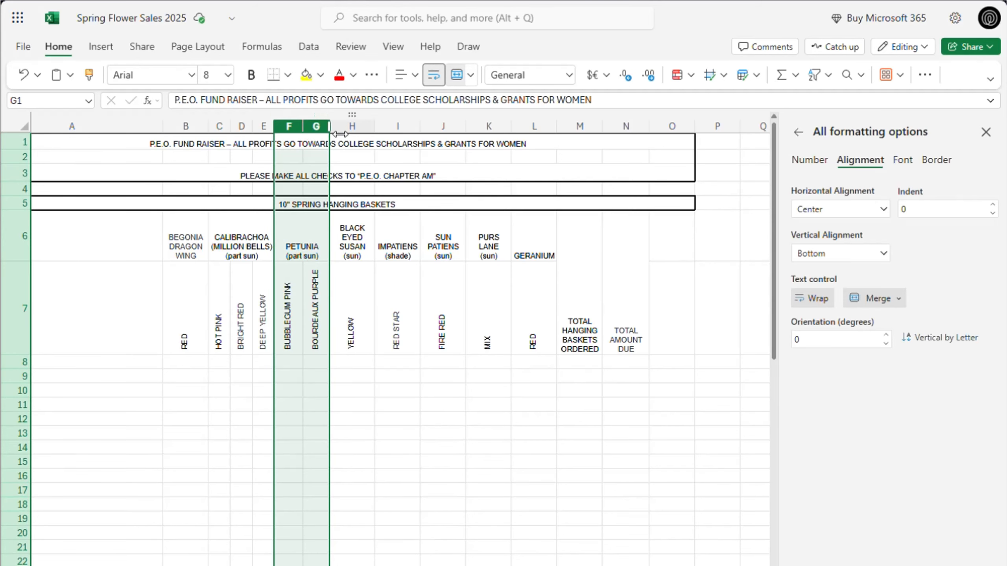
drag(329, 126, 320, 126)
- Narrow the BLACK EYED SUSAN, SUN PATIENS and PURS LANE columns H, J and K to fit their headings
click(344, 246)
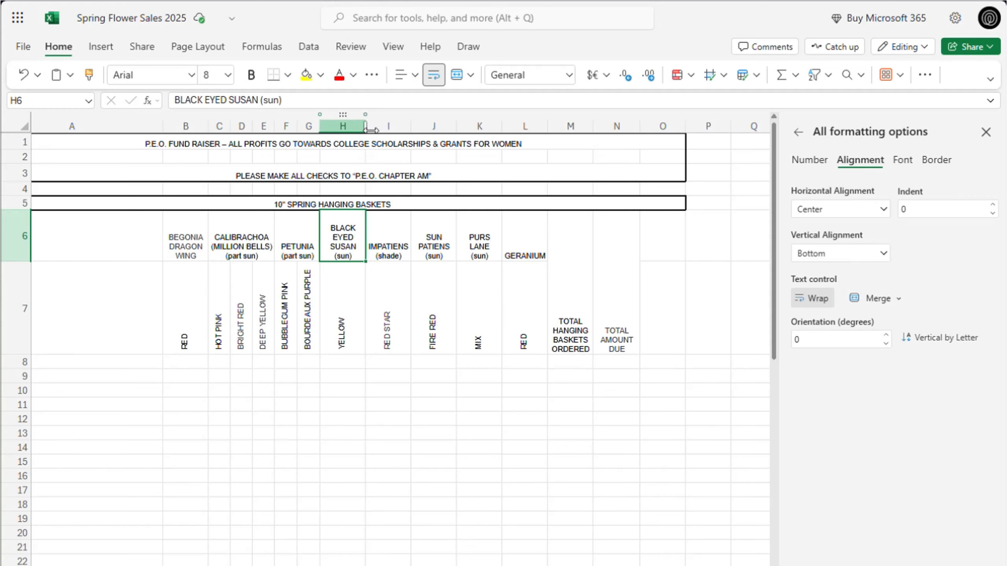
drag(366, 127, 353, 128)
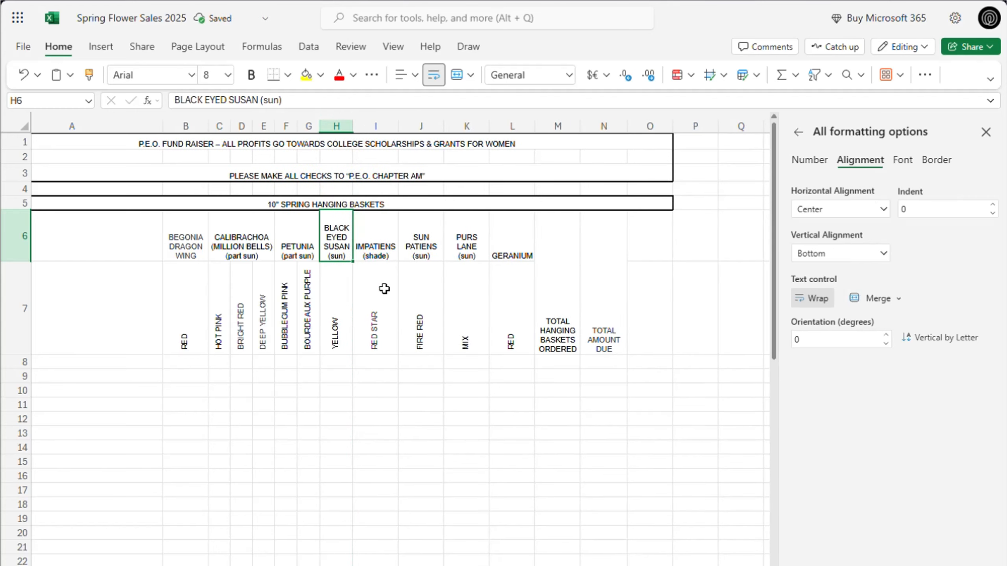
click(422, 274)
drag(444, 127, 473, 131)
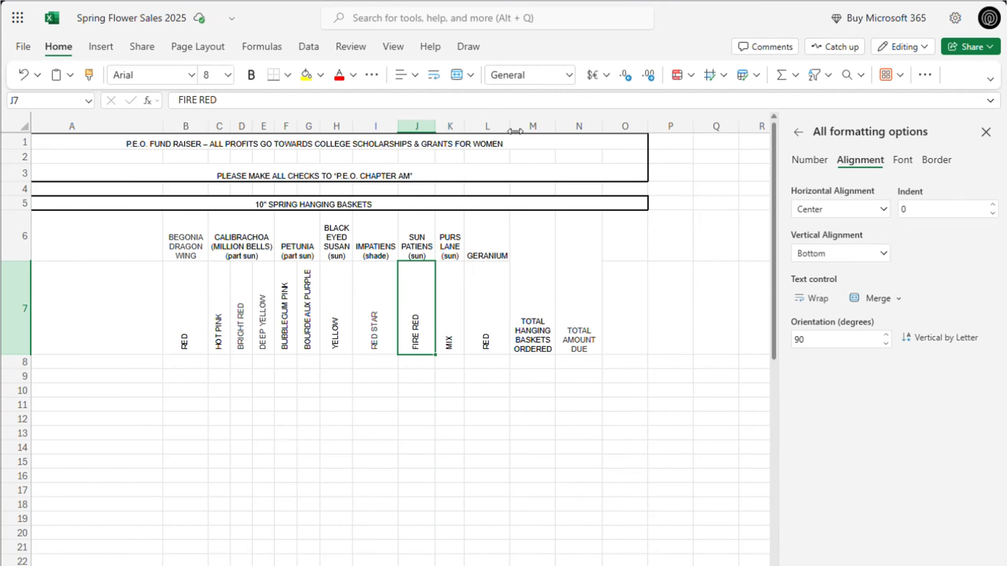
- Widen column L slightly so the GERANIUM heading fits within its cell
drag(515, 131, 518, 131)
double_click(482, 257)
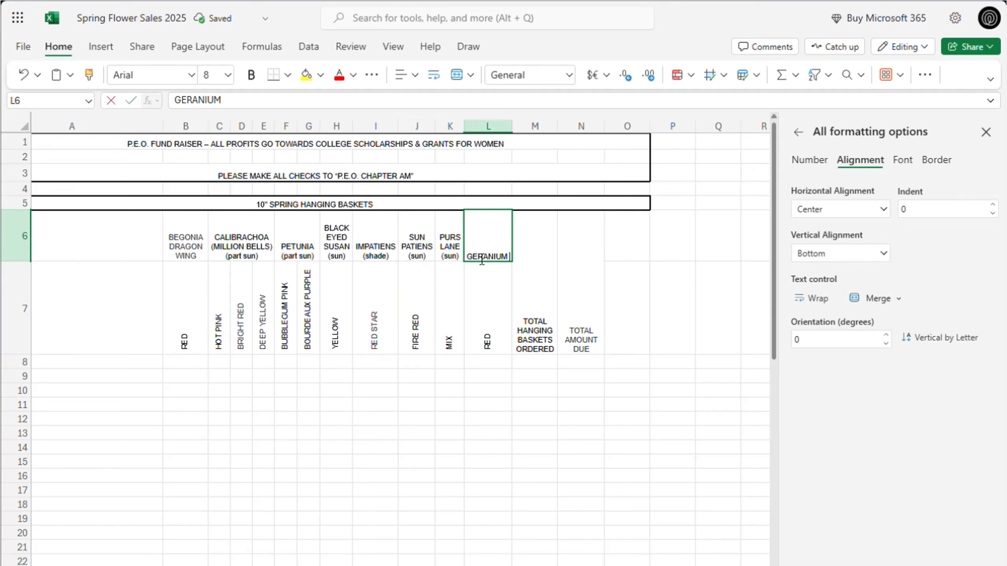
click(490, 292)
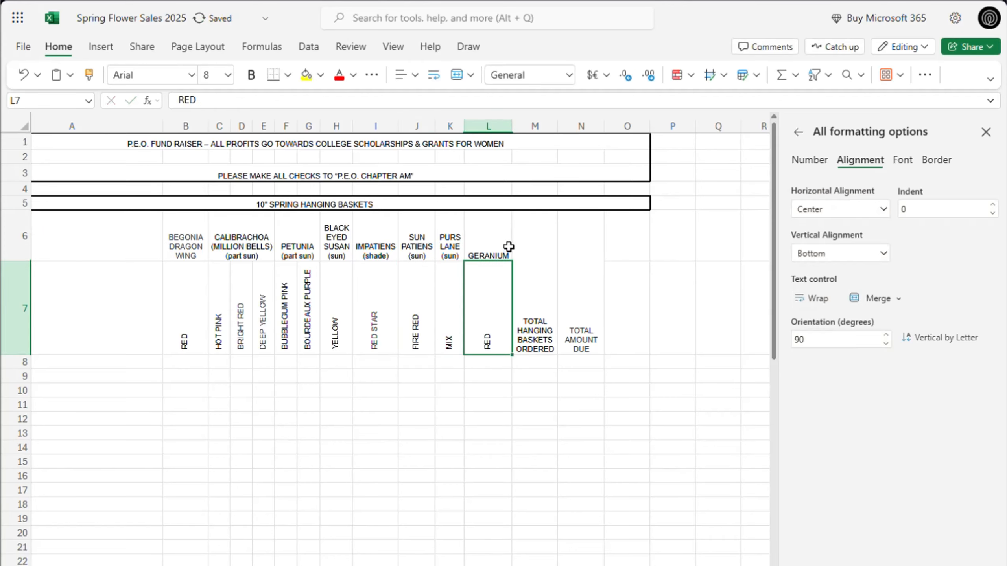
click(500, 254)
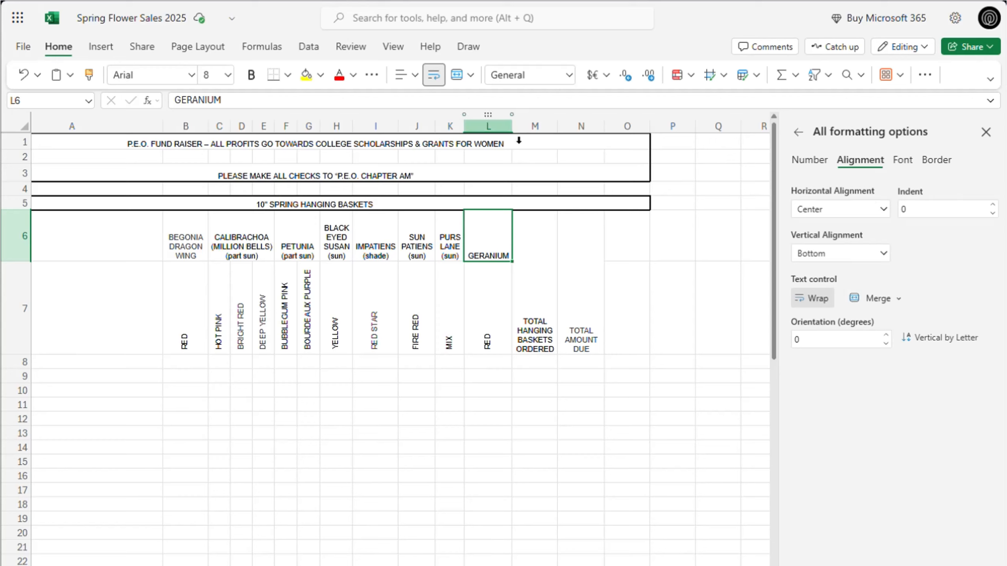
drag(514, 129, 515, 129)
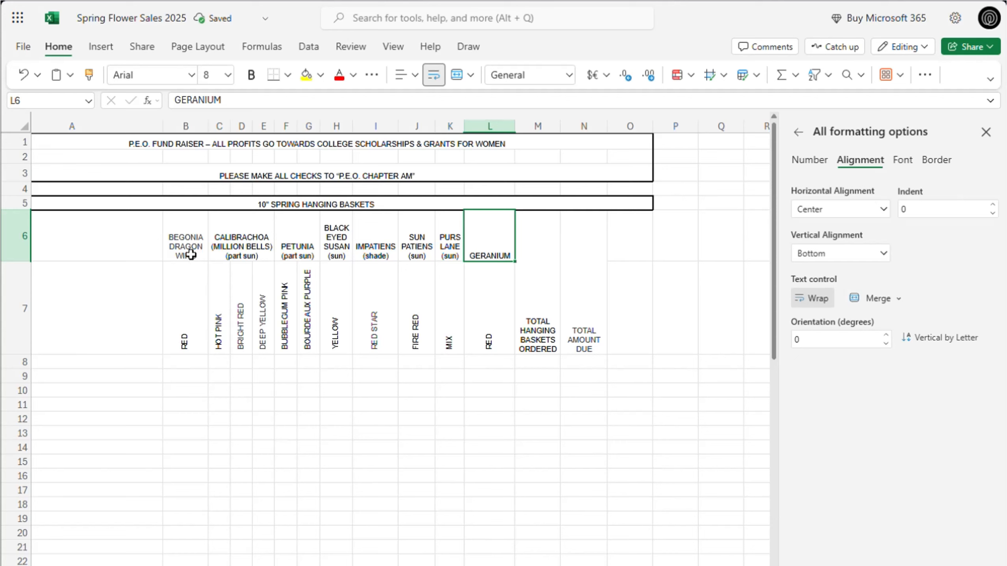
- Vertically center the plant headings in row 6 from BEGONIA DRAGON WING through GERANIUM
shift+click(204, 252)
click(843, 253)
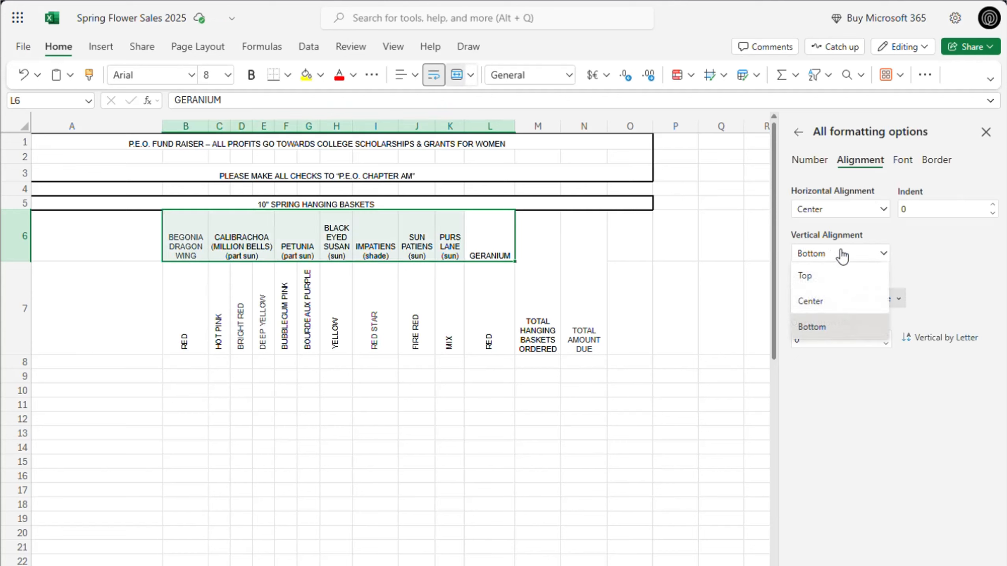
click(823, 306)
click(631, 309)
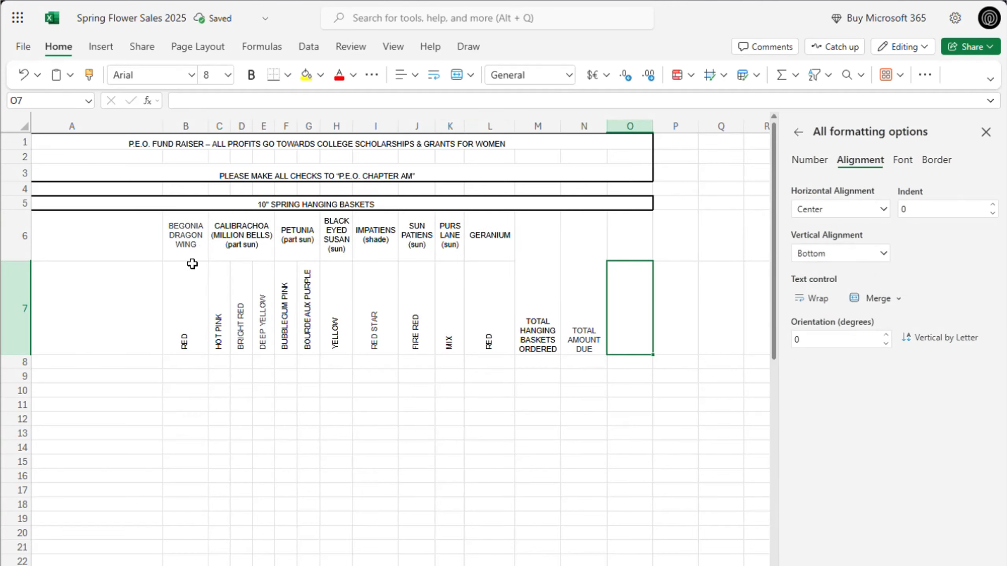
click(557, 295)
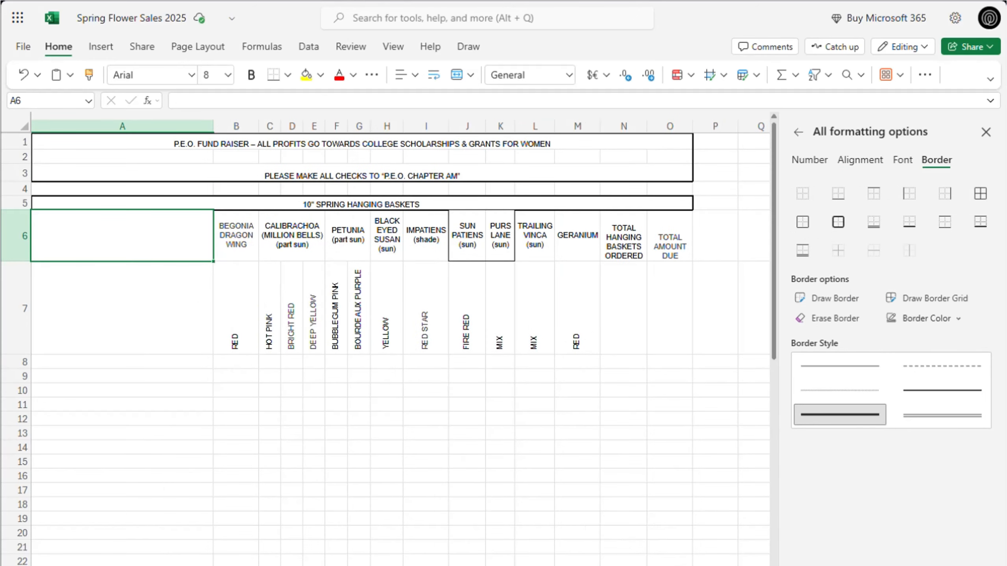
- Apply thin solid-line borders to all cells of the order grid, from A6 across to column O and down
shift+click(667, 561)
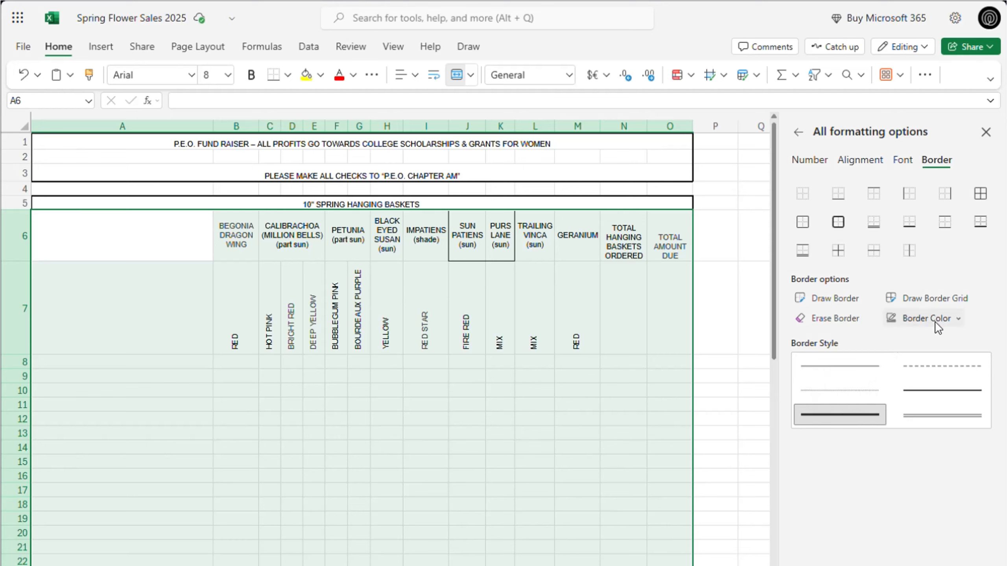
click(956, 318)
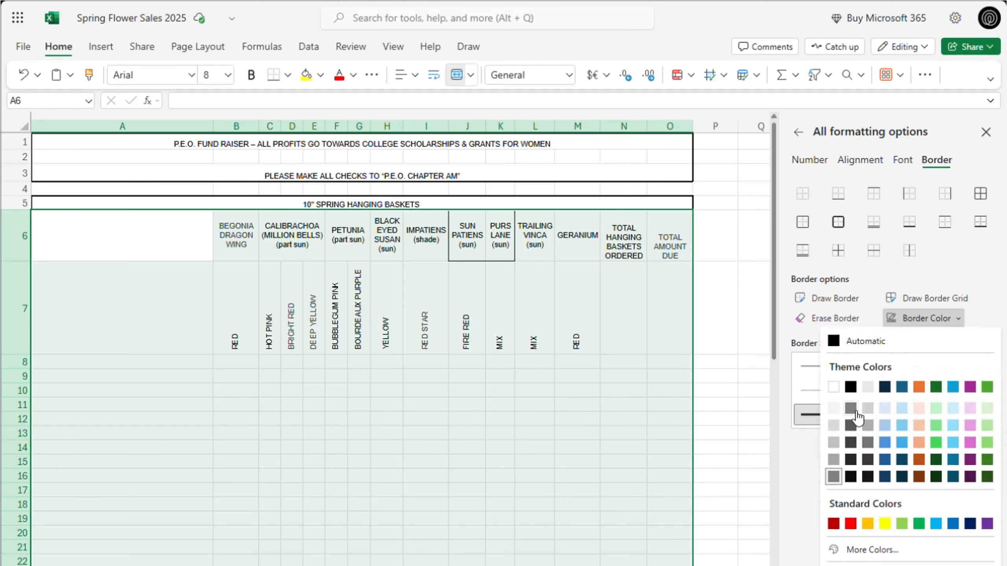
click(981, 310)
click(863, 366)
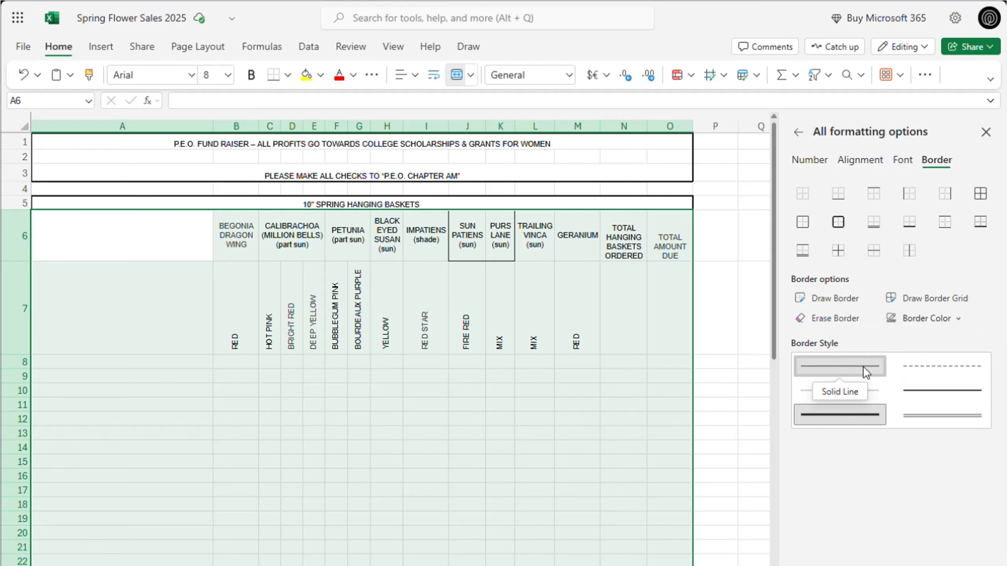
click(981, 194)
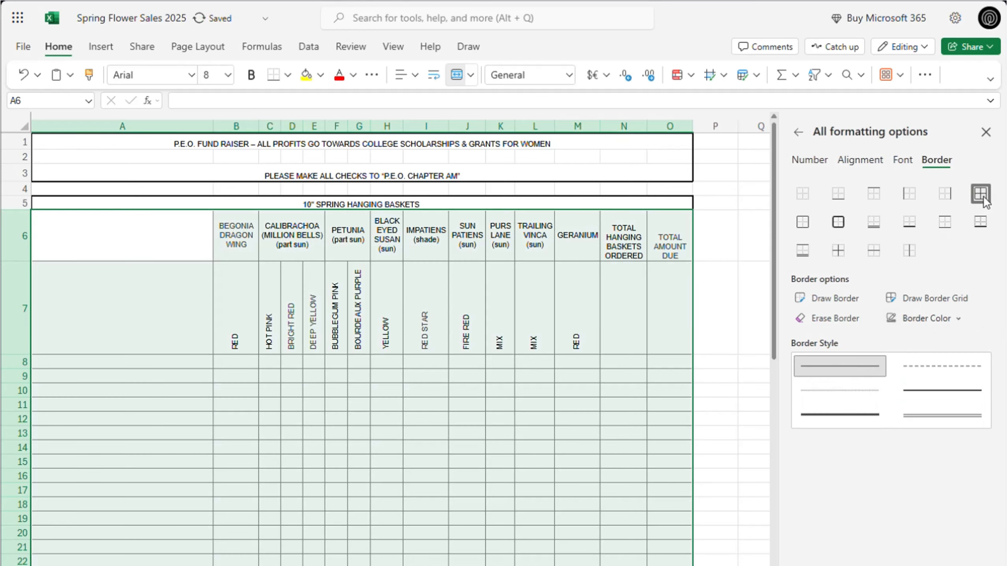
click(684, 329)
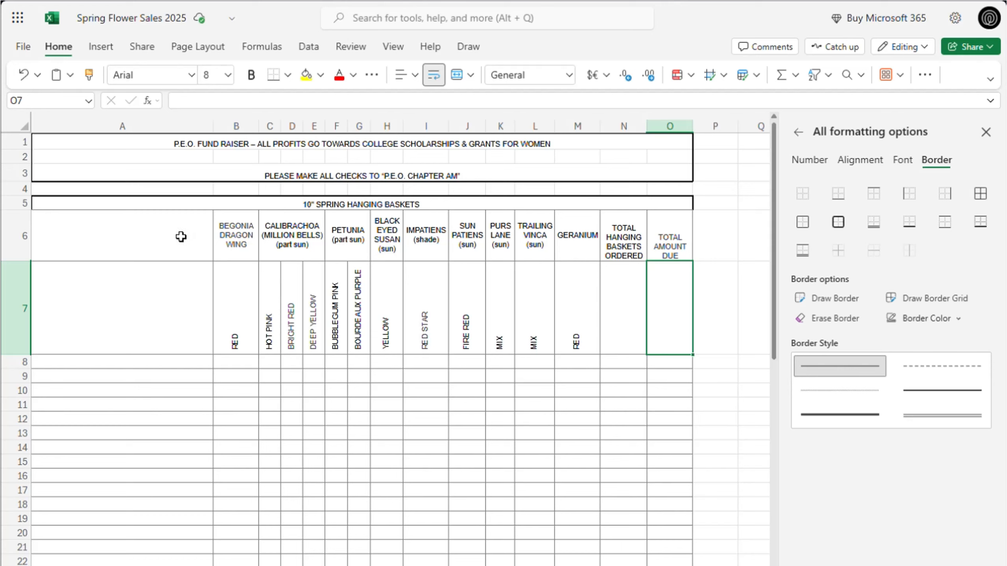
- Reapply the thick outside border around the 10" SPRING HANGING BASKETS title and select the title block in rows 1 to 3
click(572, 206)
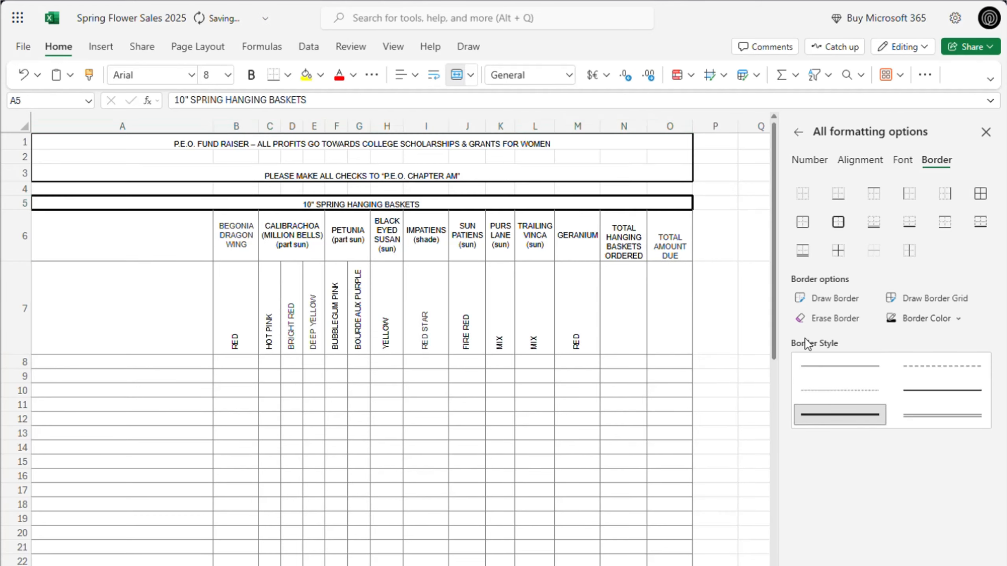
drag(590, 177, 436, 145)
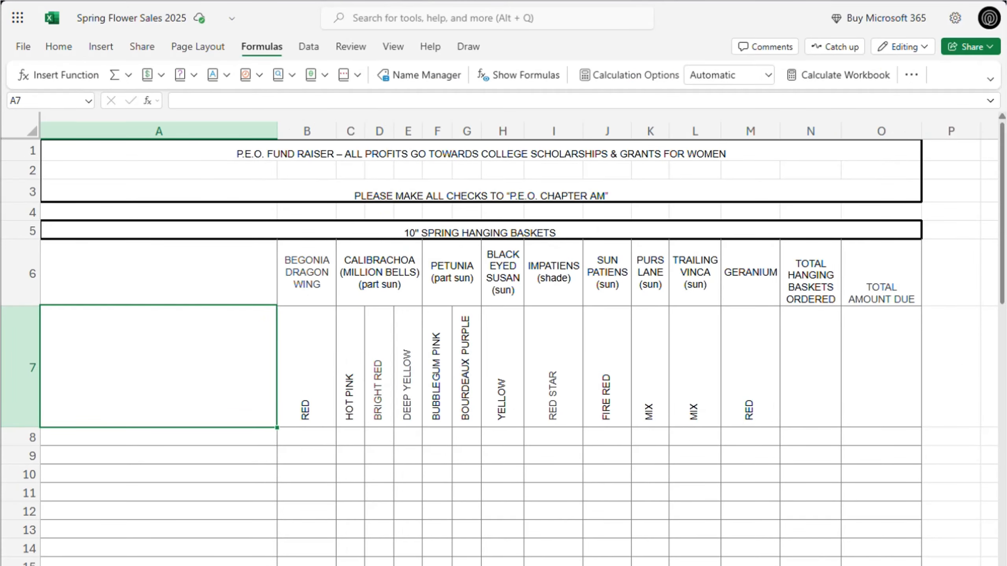
- Move the TOTAL HANGING BASKETS ORDERED and TOTAL AMOUNT DUE headings from N6:O6 down to N7:O7
drag(821, 288, 866, 300)
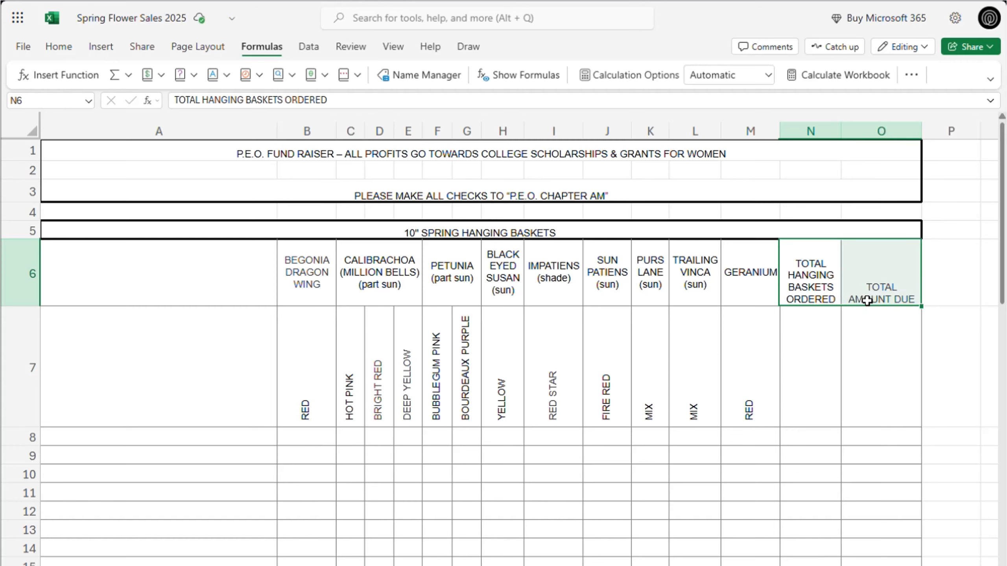
key(ctrl+c)
click(834, 373)
key(ctrl+v)
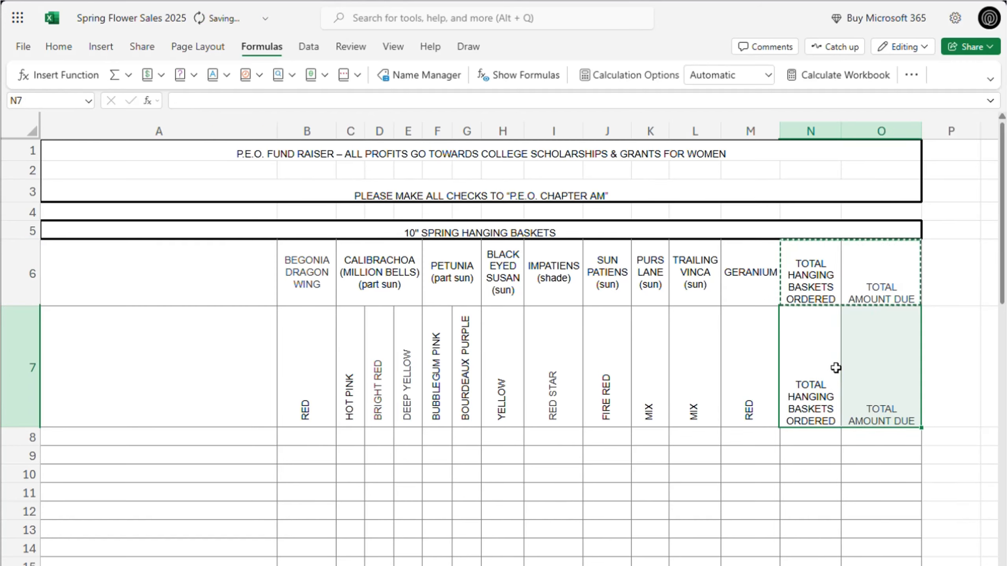
drag(829, 298, 863, 294)
key(Delete)
- Enter the price $25 in N6 and the label "Per Basket" in O6
click(820, 293)
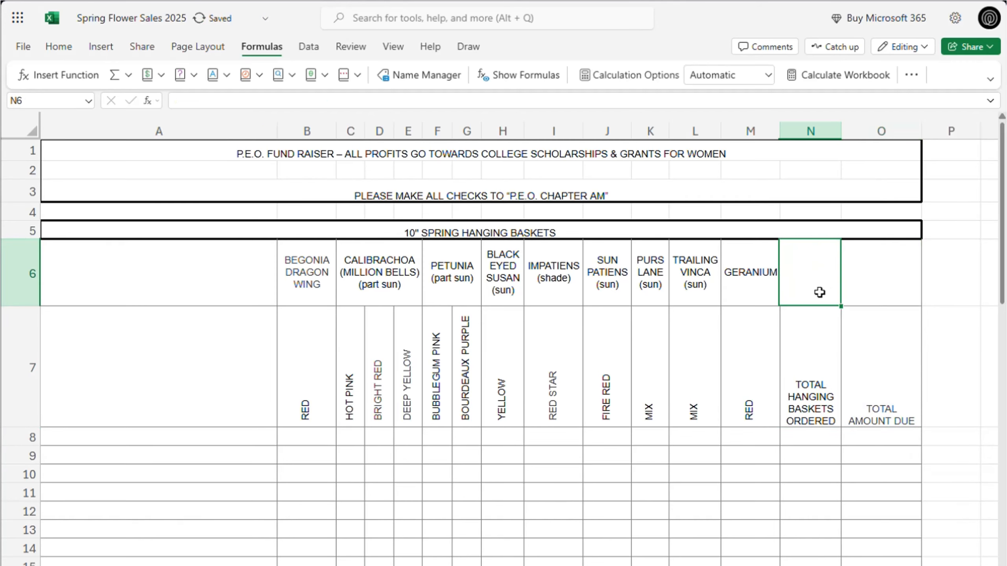
text($)
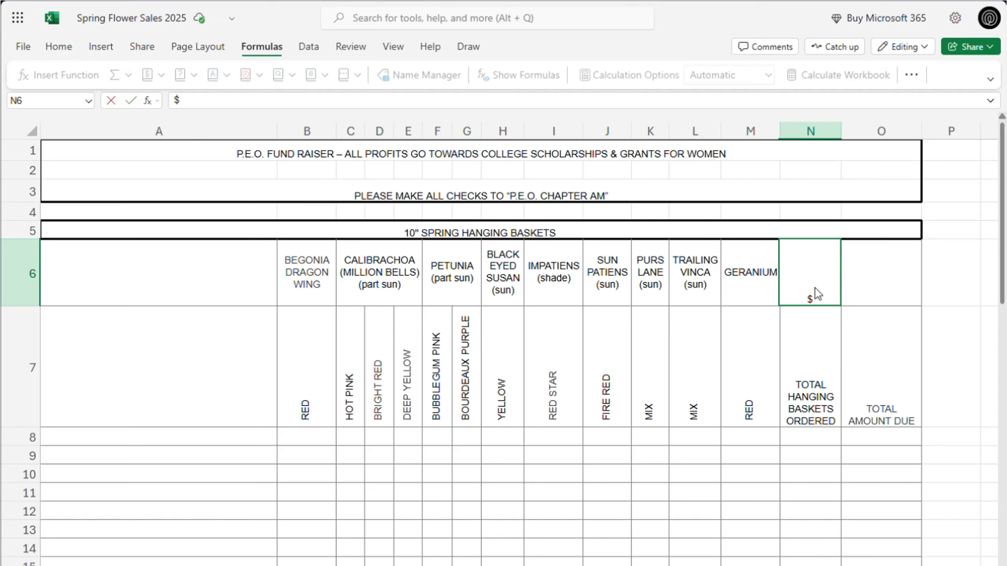
text(25)
key(Tab)
text(pER bASKET)
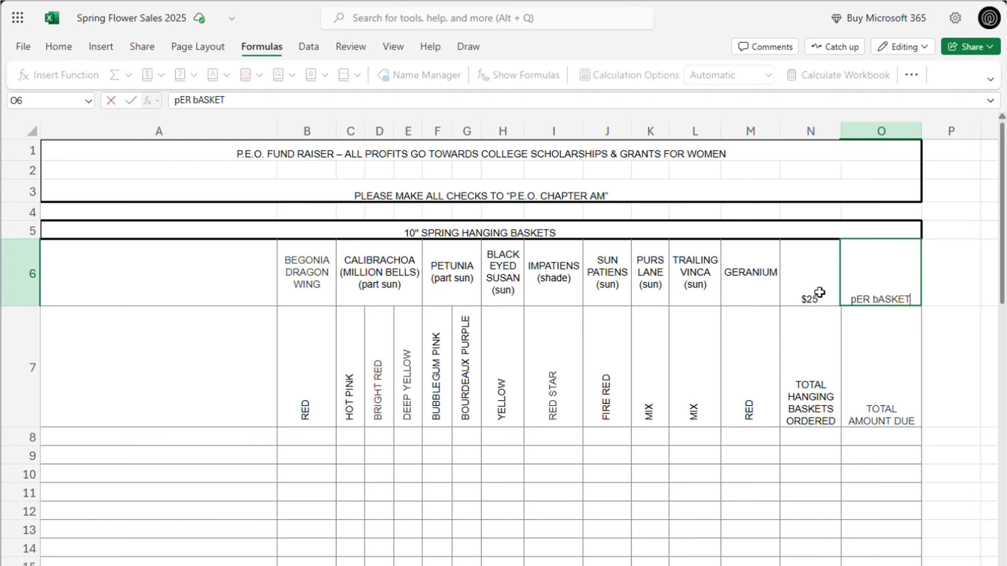
key(ctrl+a)
key(BackSpace)
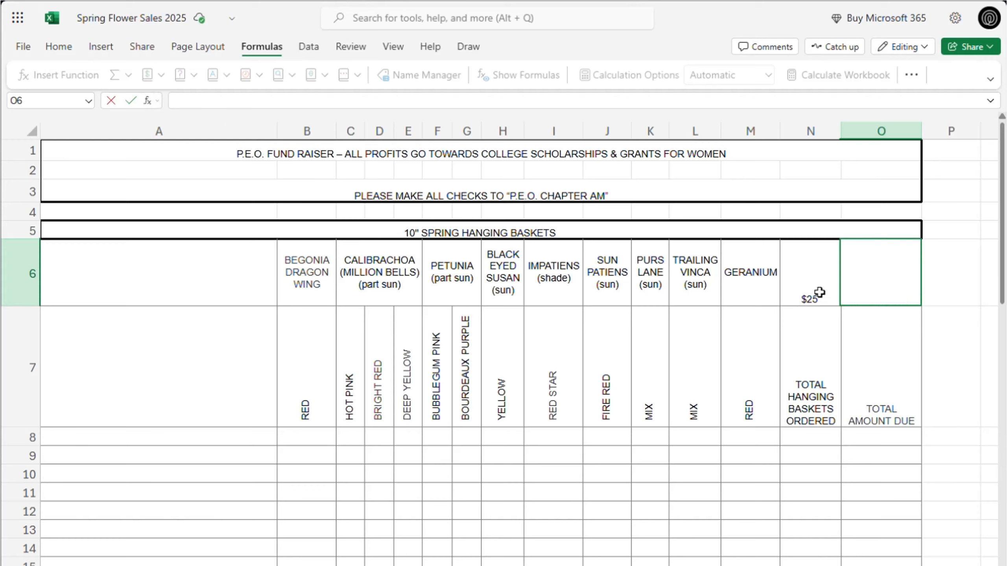
text(Per Basket)
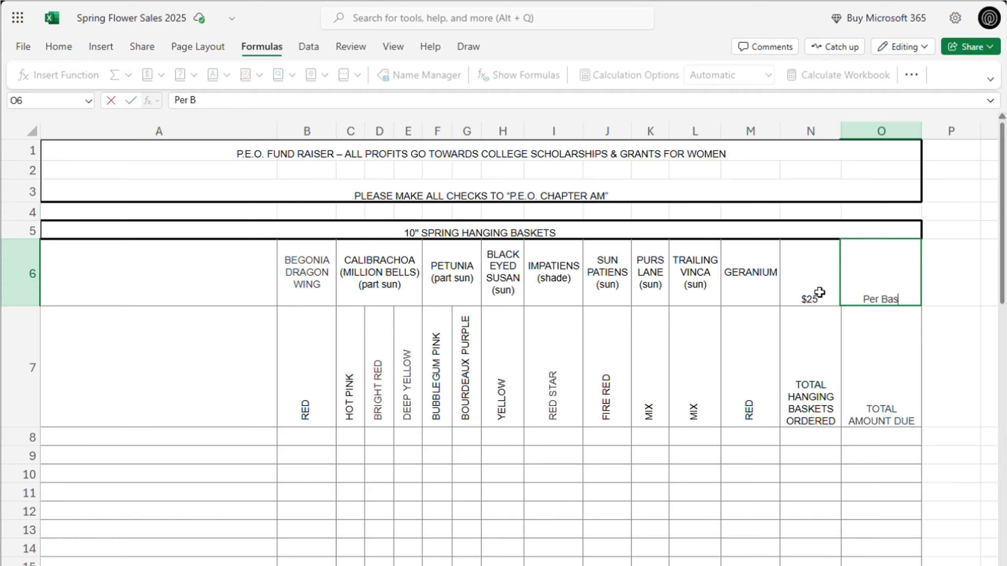
click(530, 444)
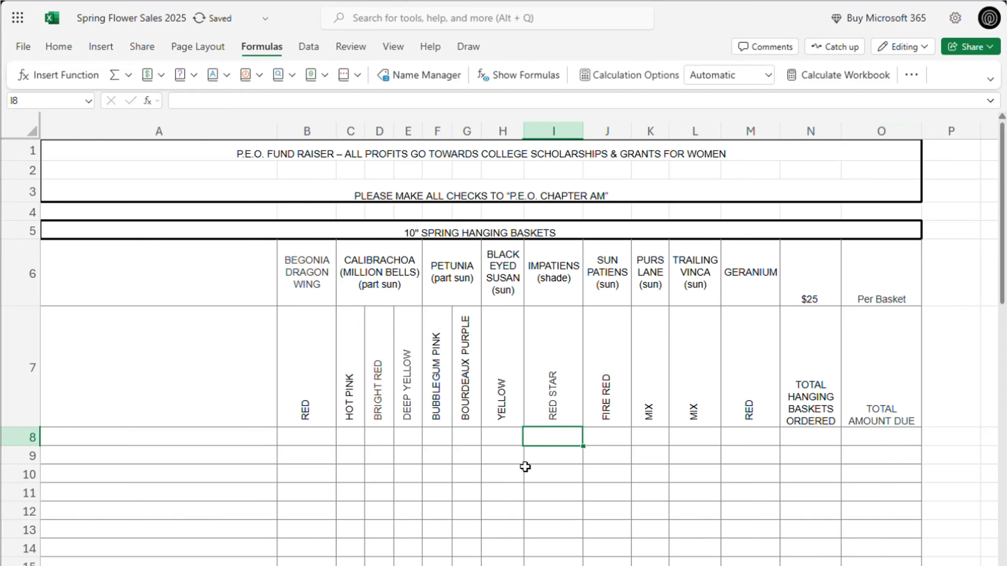
- Enter the formula =SUM(B8:M8) in N8 to total the hanging baskets ordered in row 8
click(812, 440)
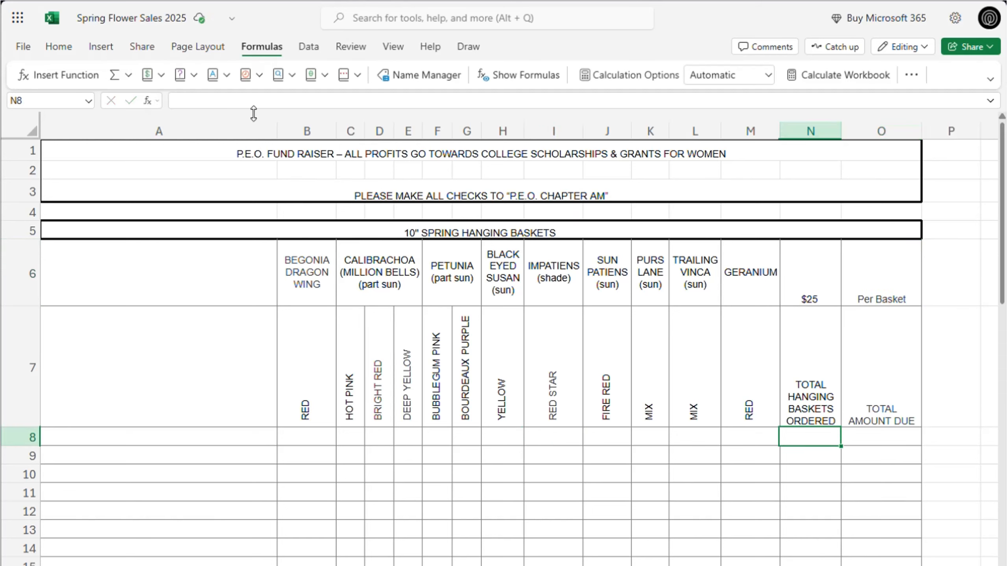
click(260, 103)
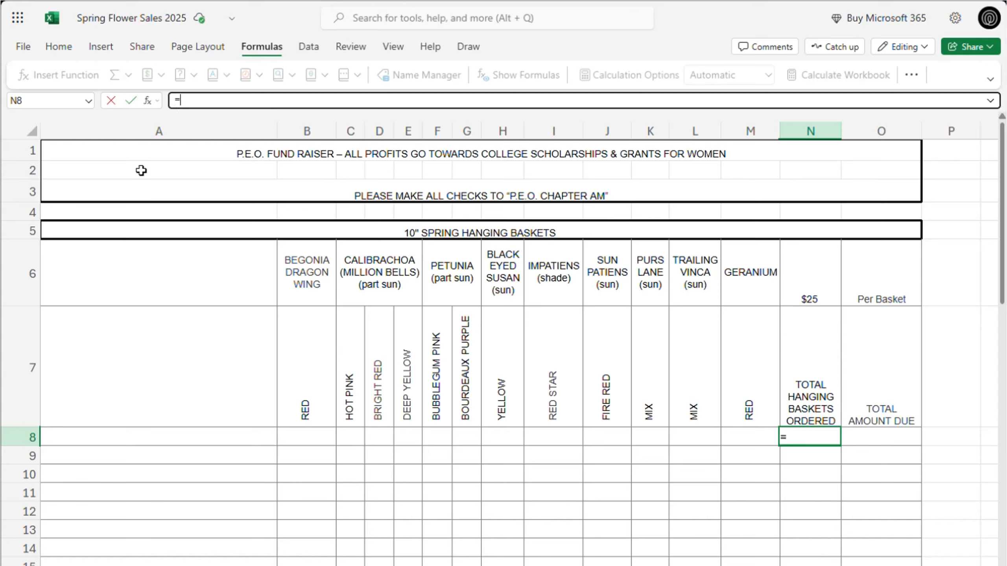
text(=SUM)
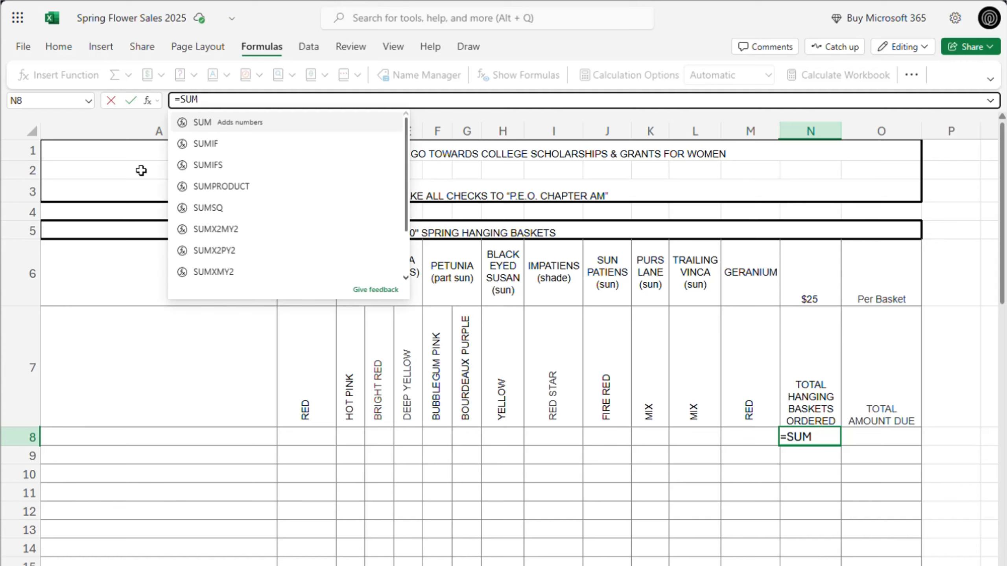
key(Tab)
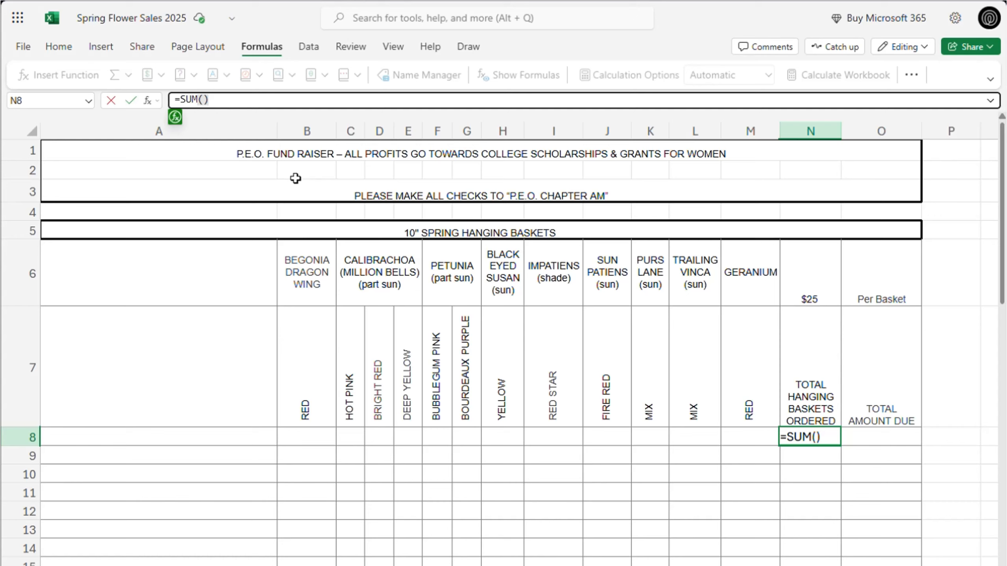
text(b)
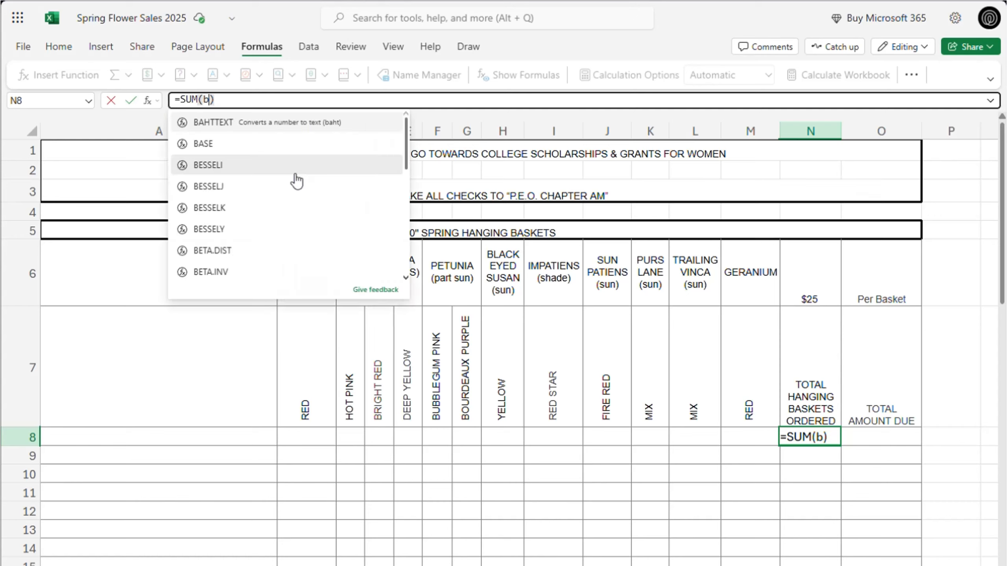
key(BackSpace)
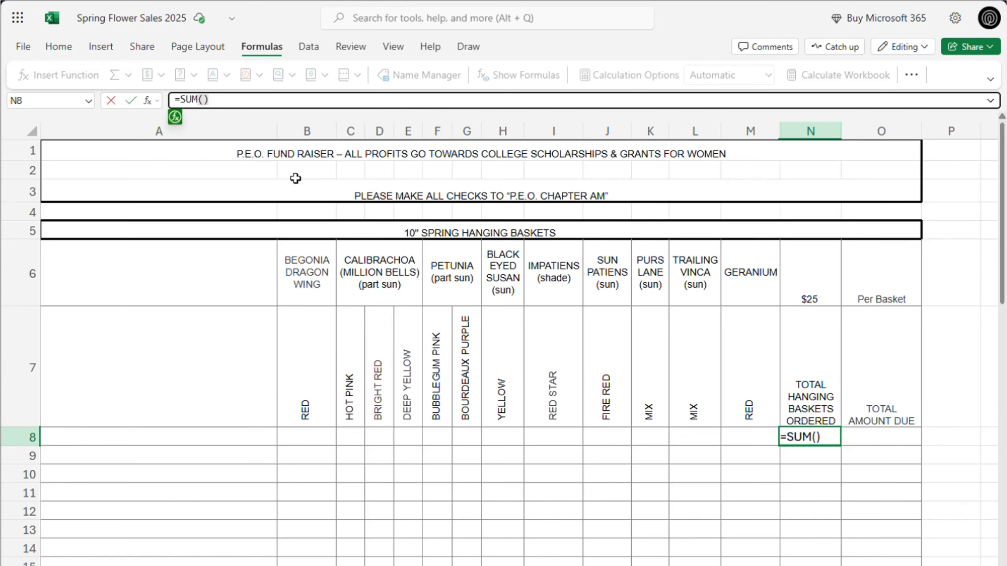
text(b8)
key(BackSpace)
key(BackSpace)
text(B8)
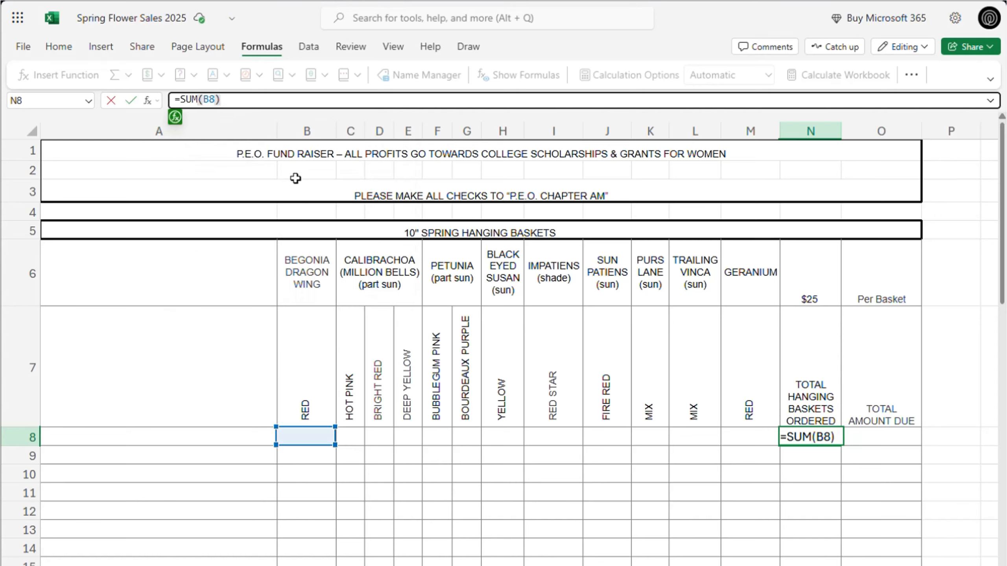
text(:)
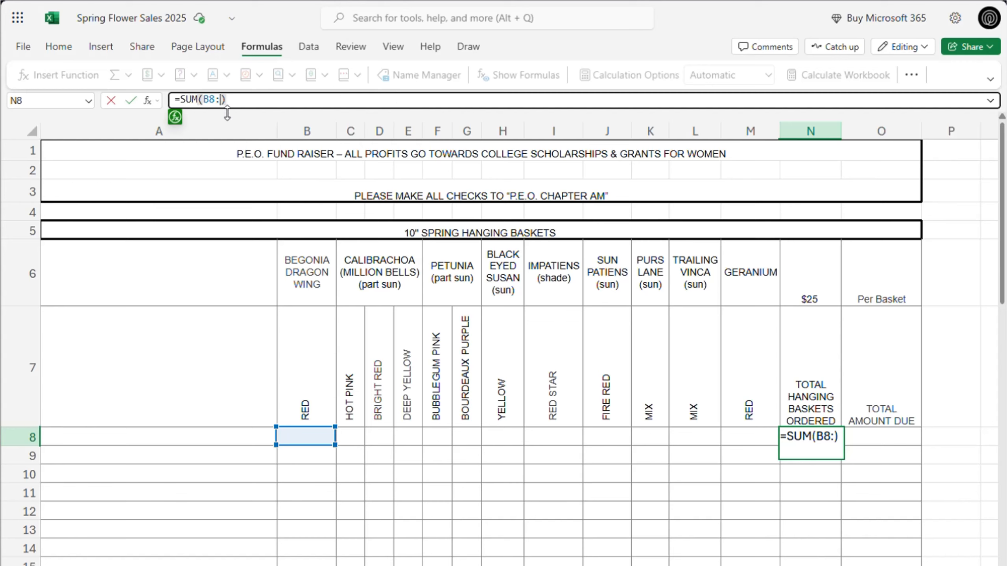
text(M)
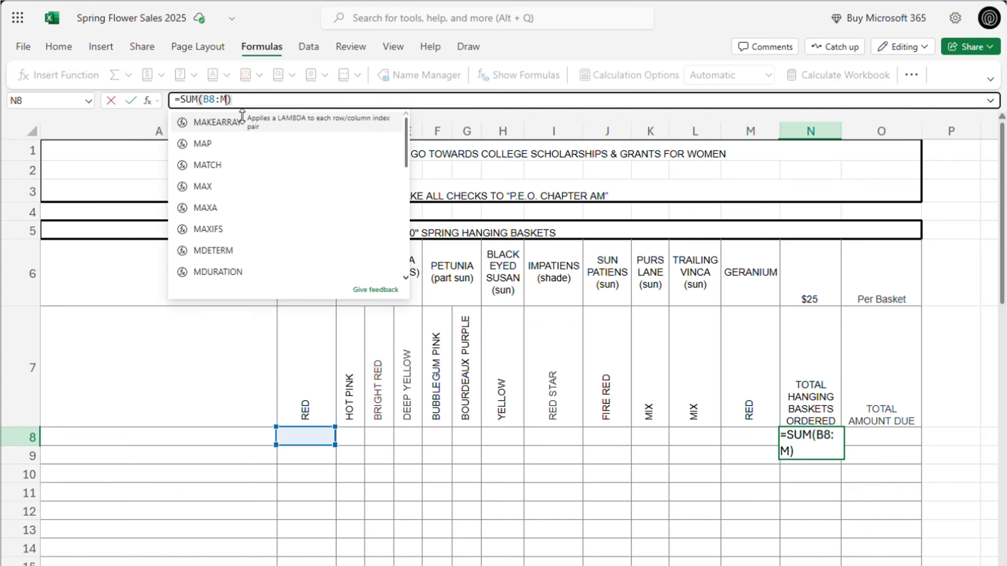
text(8)
key(Return)
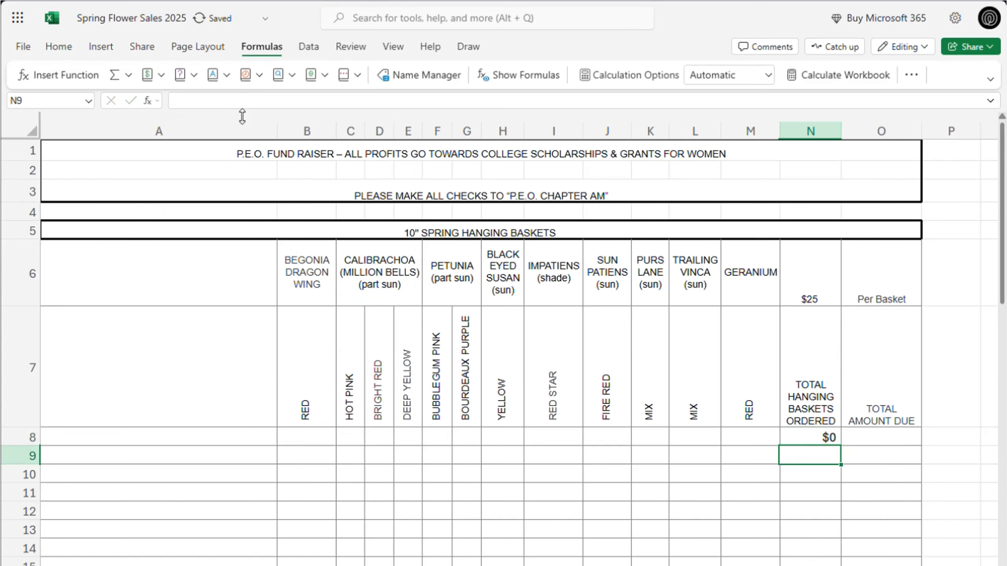
- Apply the General number format to row 8's order cells and basket total, B8:N8
click(31, 444)
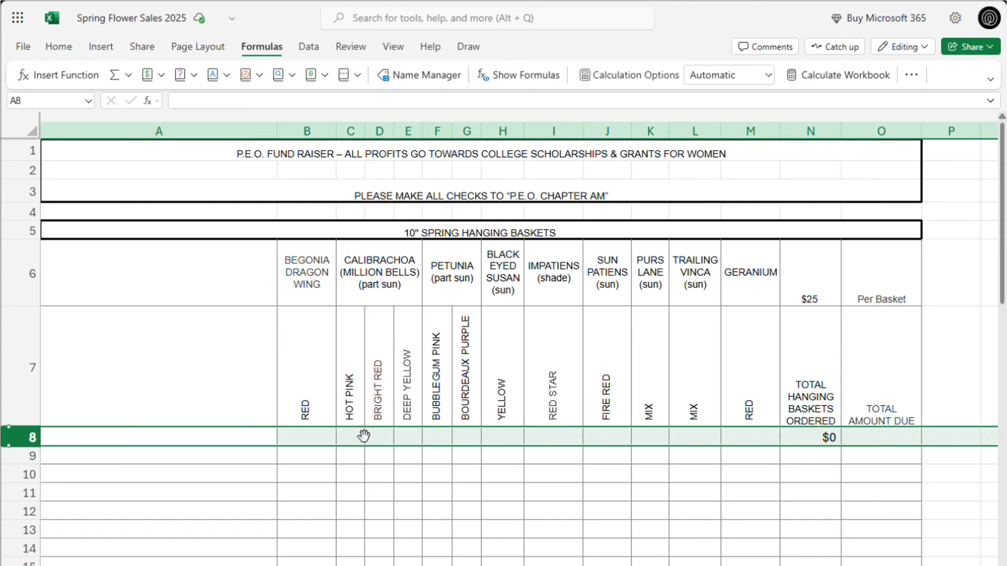
click(73, 50)
click(568, 76)
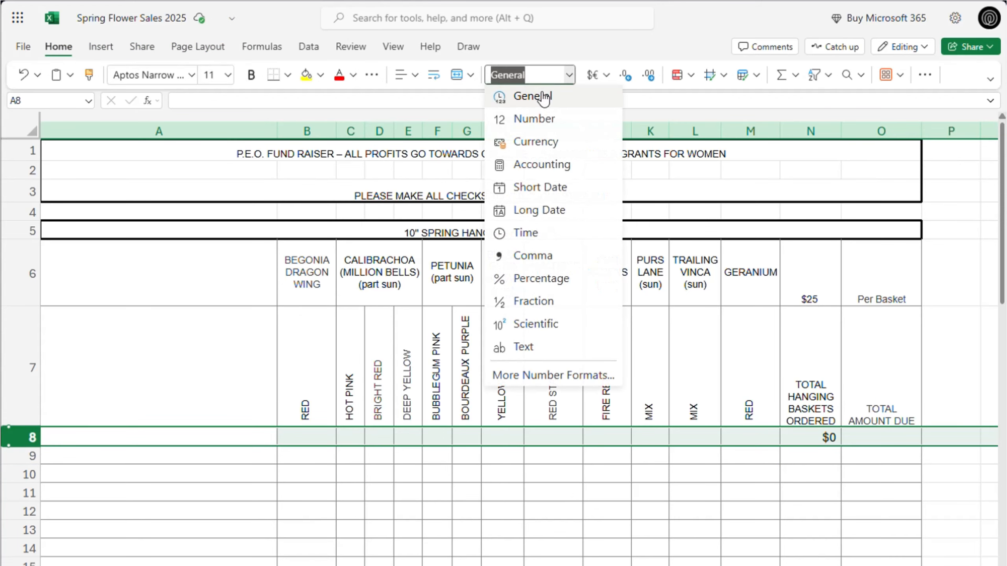
click(541, 95)
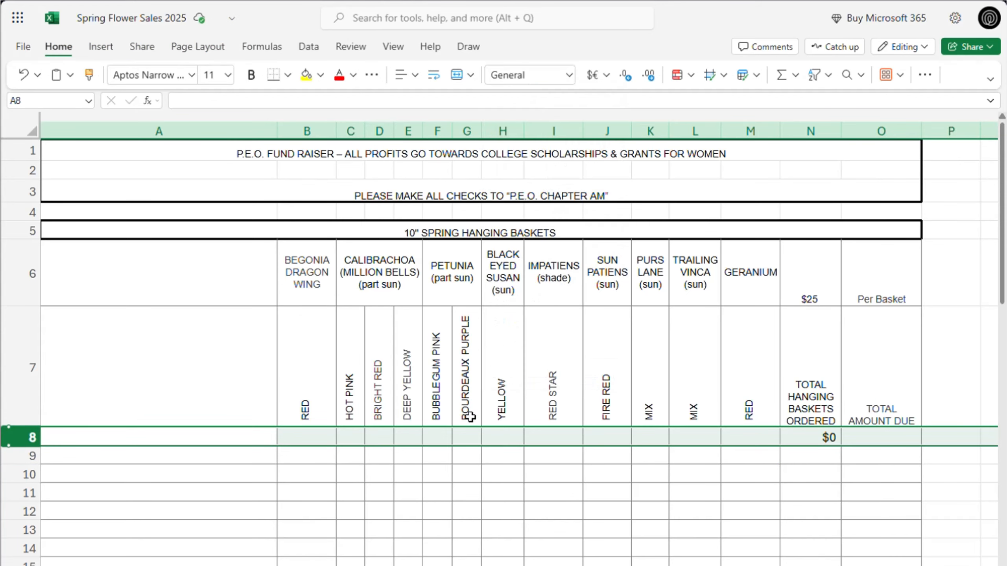
click(823, 448)
click(820, 439)
drag(321, 438, 808, 437)
click(569, 76)
click(533, 95)
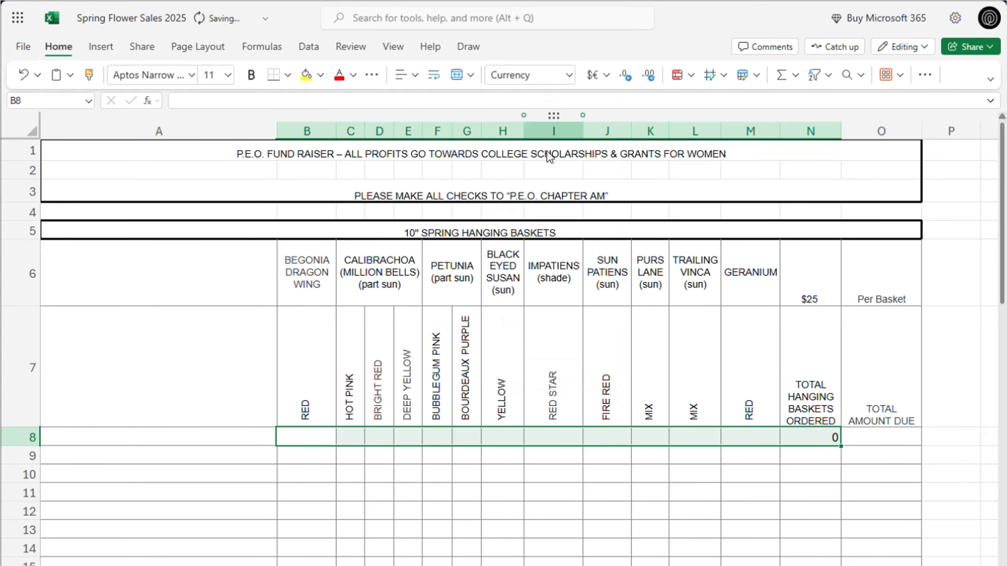
- Enter sample order quantities in row 8: 1 in B8, 1 in E8, 1 in I8 and 3 in K8
click(319, 444)
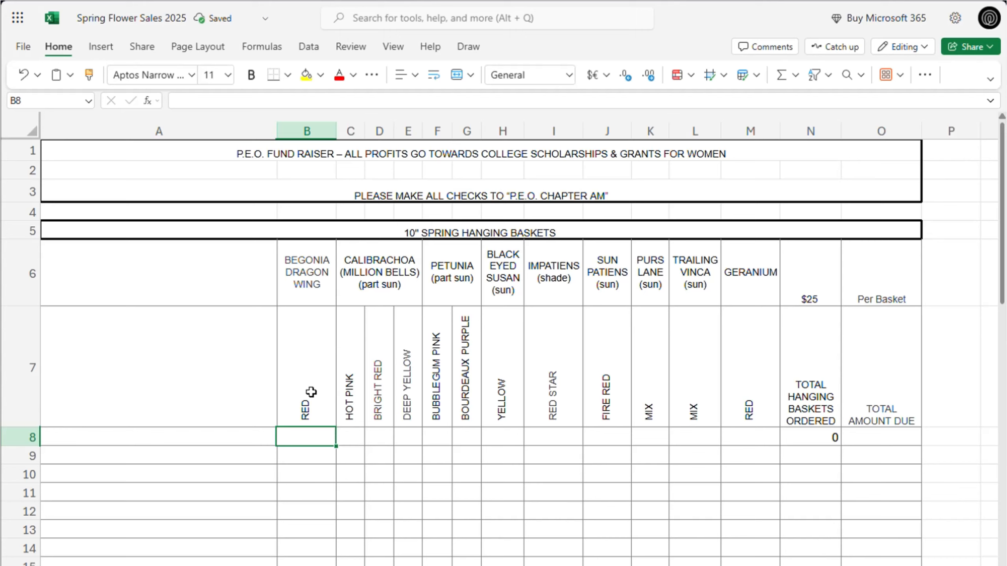
text(1)
key(Tab)
key(Tab)
key(Tab)
text(1)
key(Tab)
key(Tab)
key(Tab)
key(Tab)
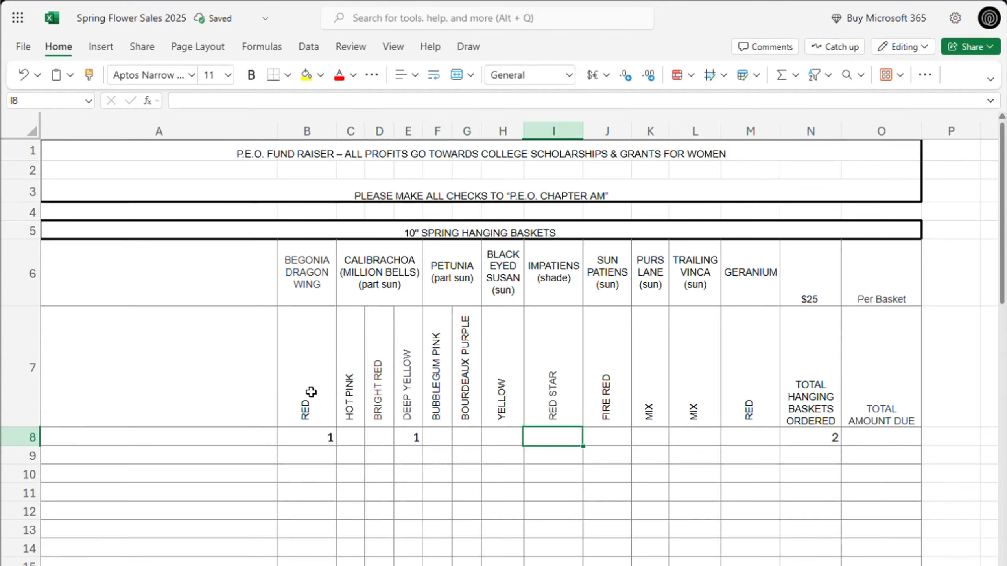
text(1)
key(Tab)
key(Tab)
text(3)
key(Tab)
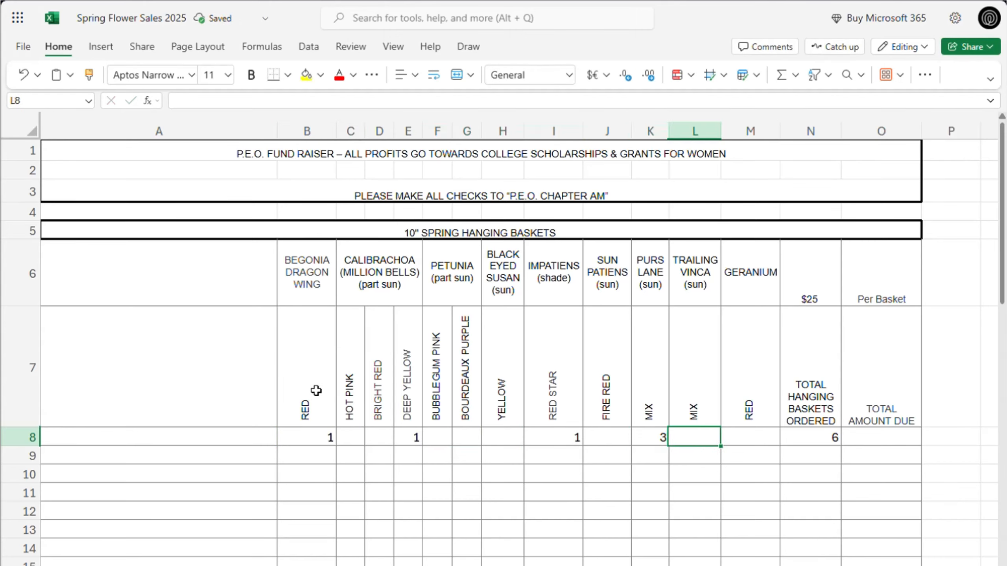
- Enter the formula =N6*N8 in O8 to multiply the basket price by the baskets ordered
click(824, 284)
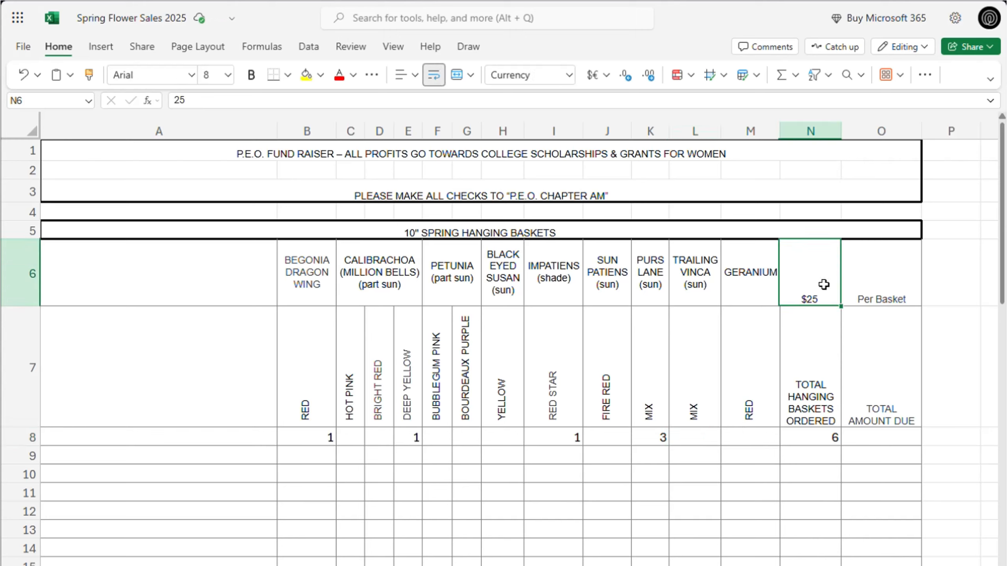
click(893, 443)
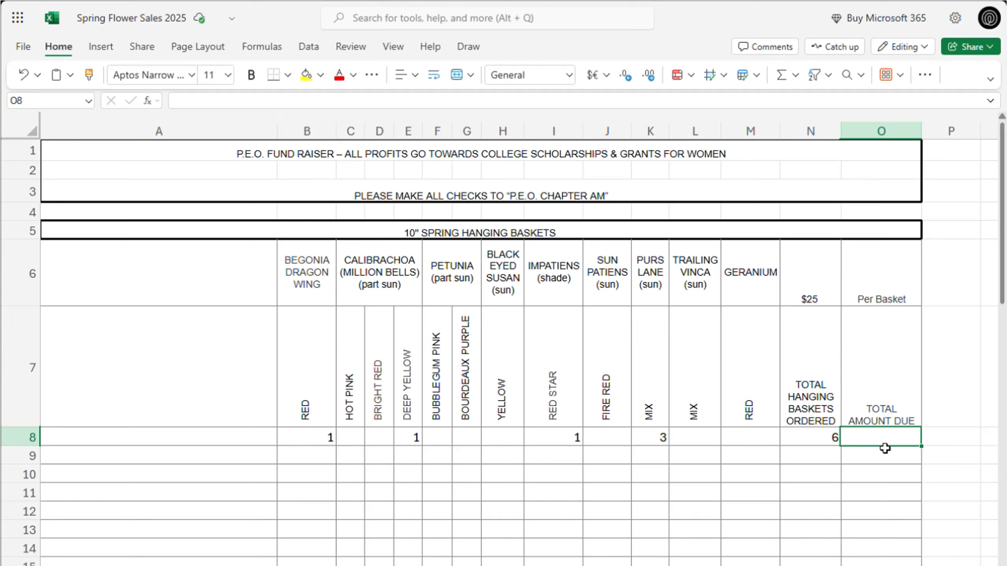
click(218, 104)
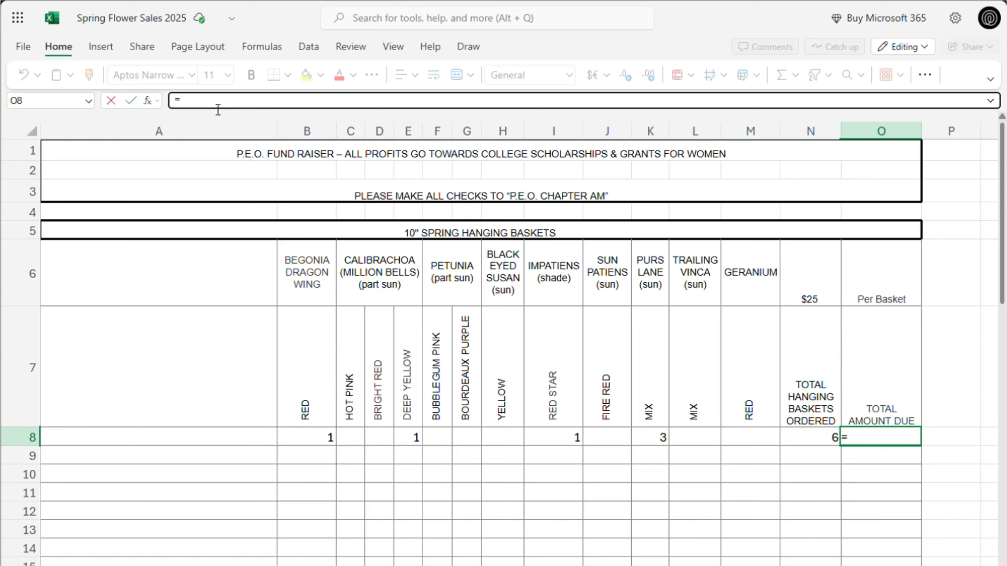
text(=N)
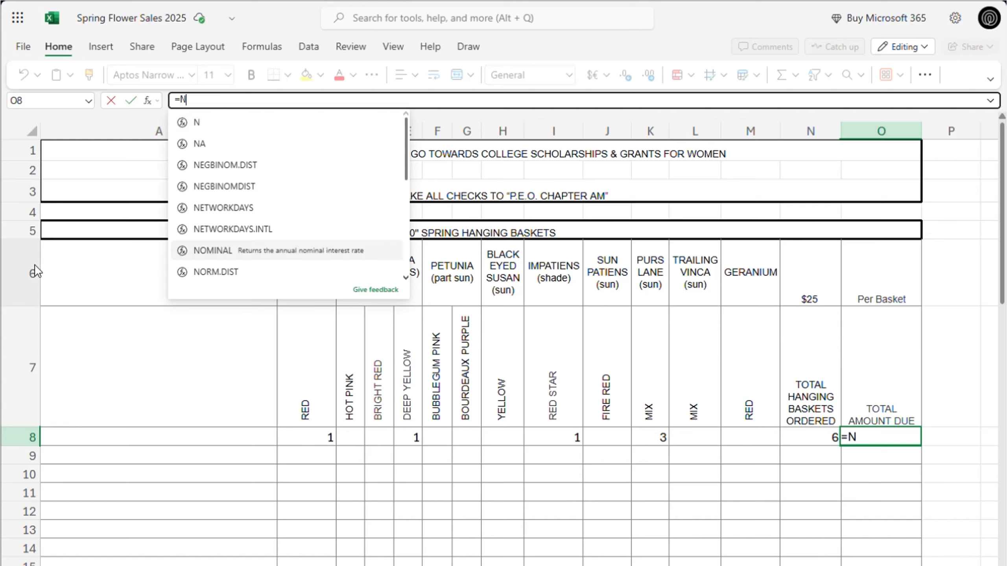
click(813, 273)
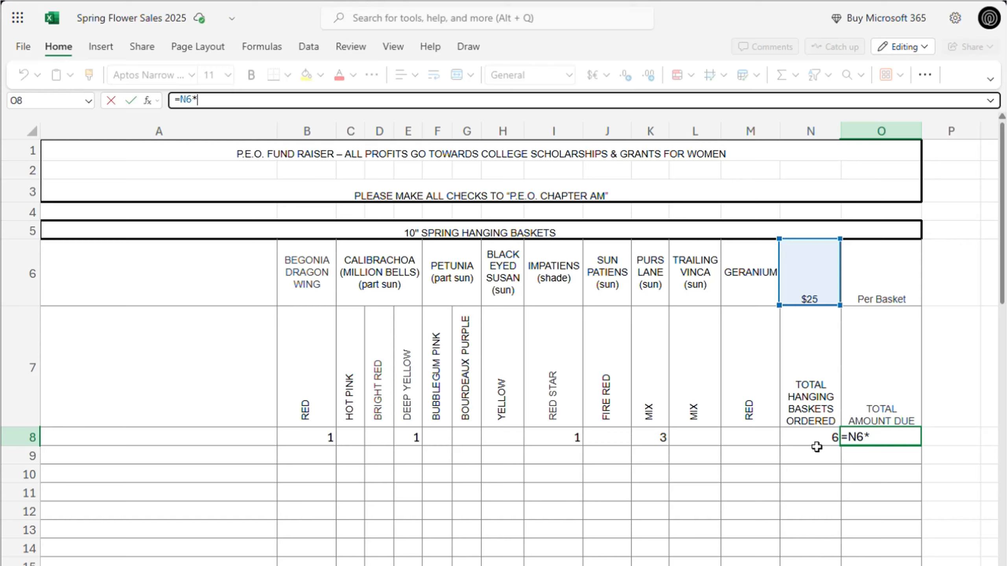
text(N8)
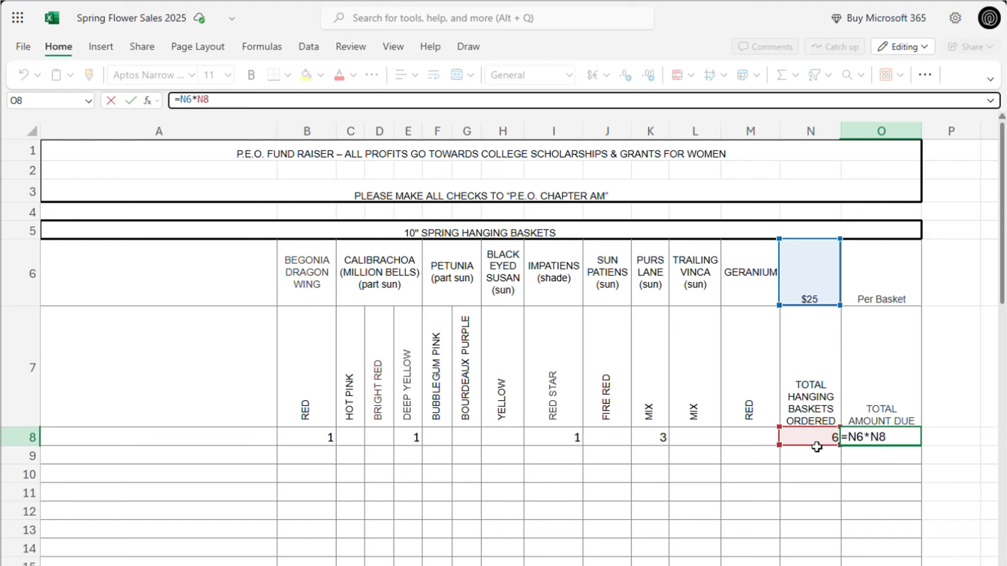
key(Return)
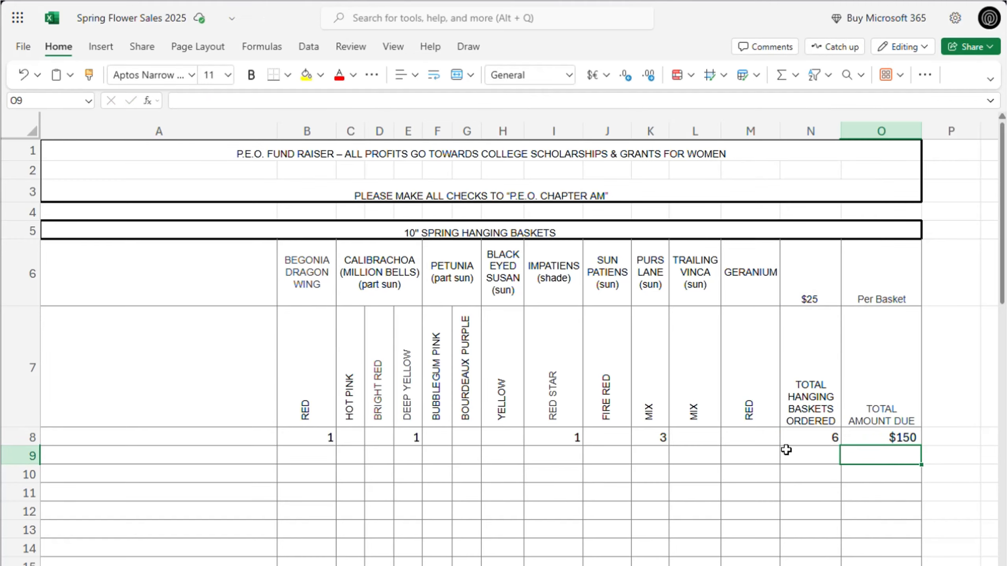
- Label the last row of the order grid "Grand Total" in A23
scroll(883, 450, down, 5)
scroll(896, 358, up, 1)
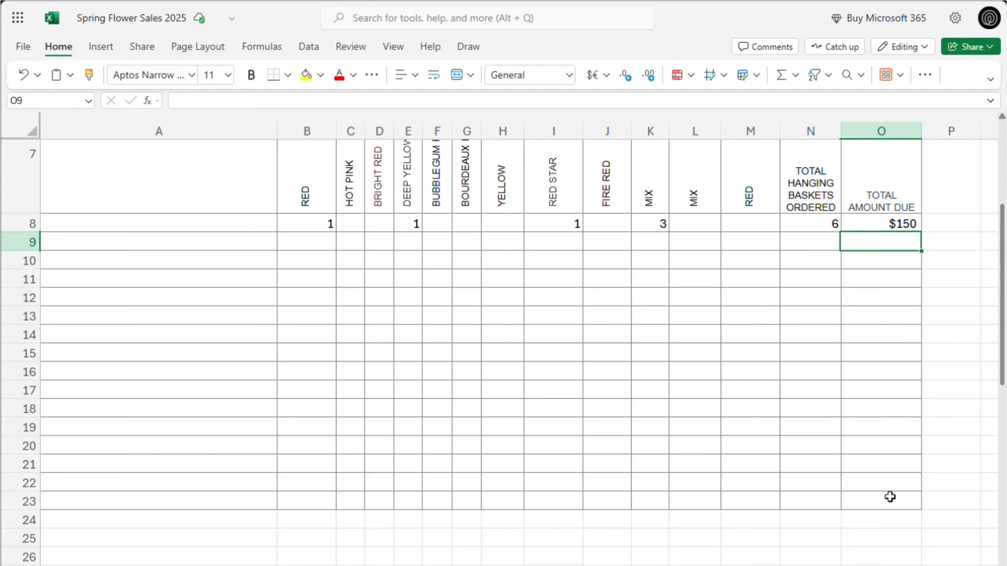
double_click(260, 508)
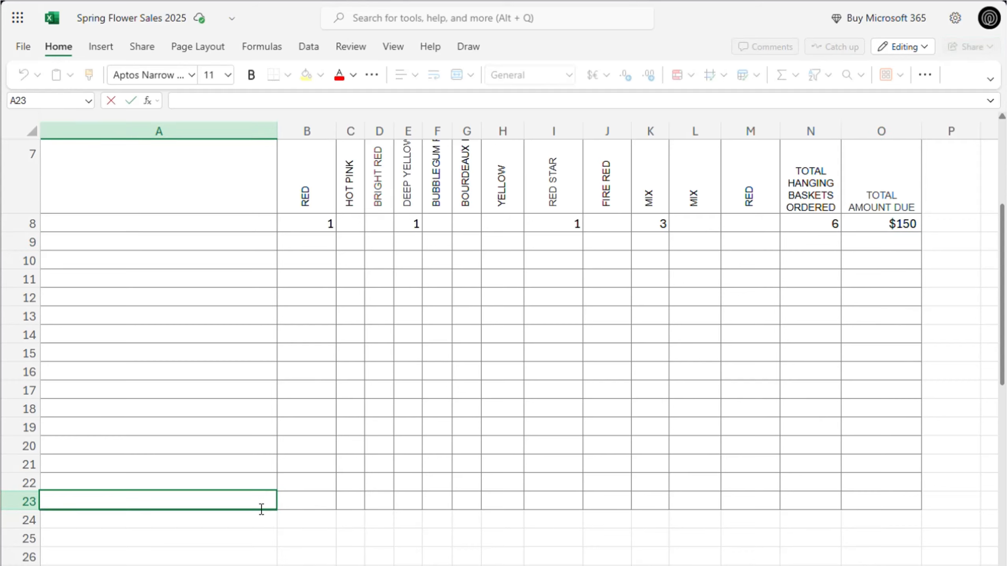
text(gRAND)
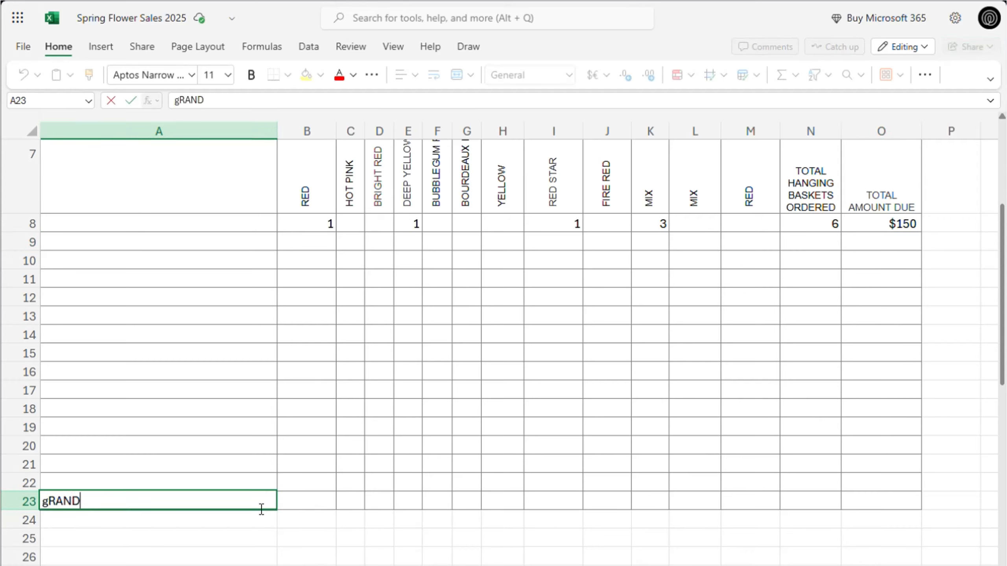
key(Escape)
text(Gr)
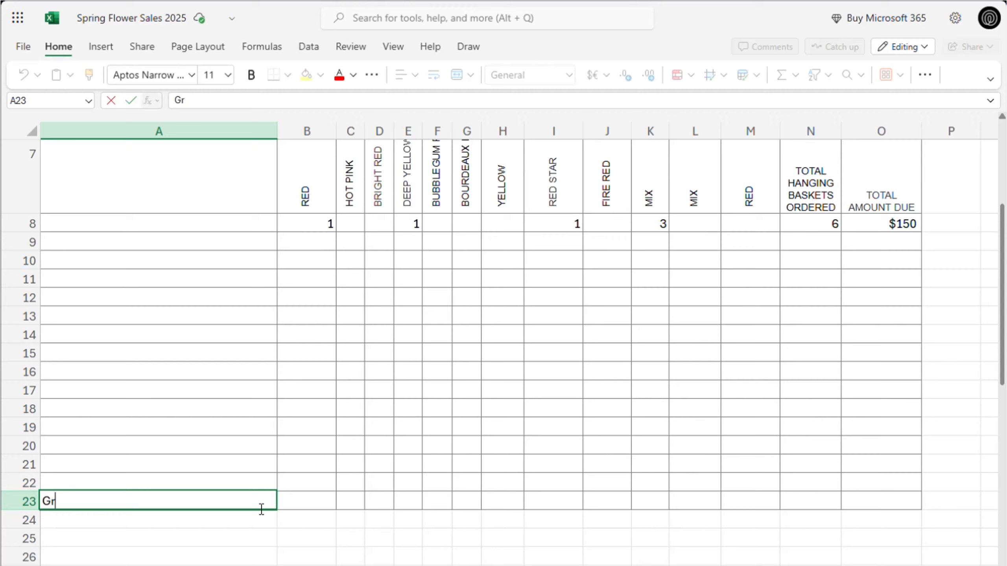
text(and Total)
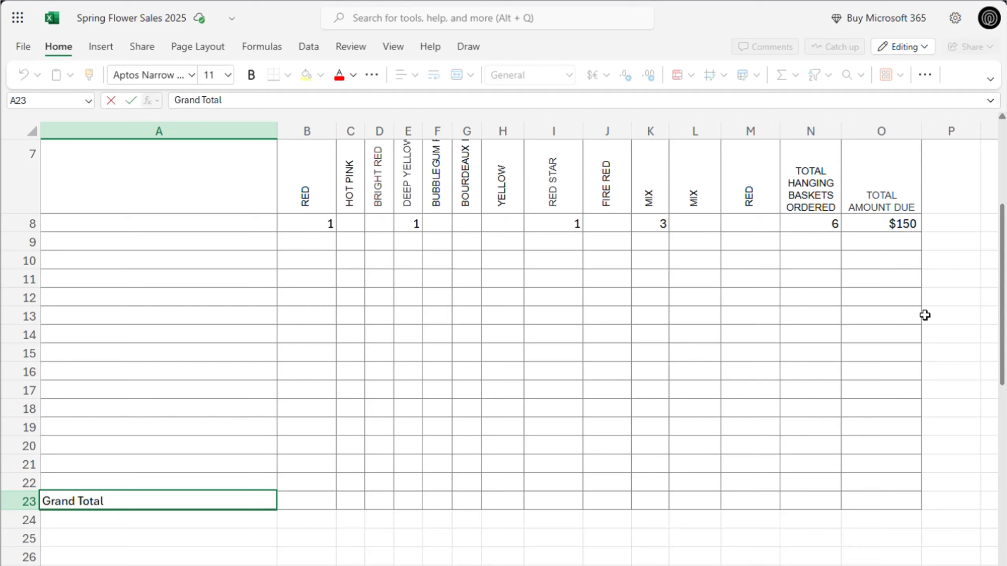
- Enter the formula =SUM(O8:O22) in O23 to total the amounts due in the Grand Total row
drag(898, 224, 891, 503)
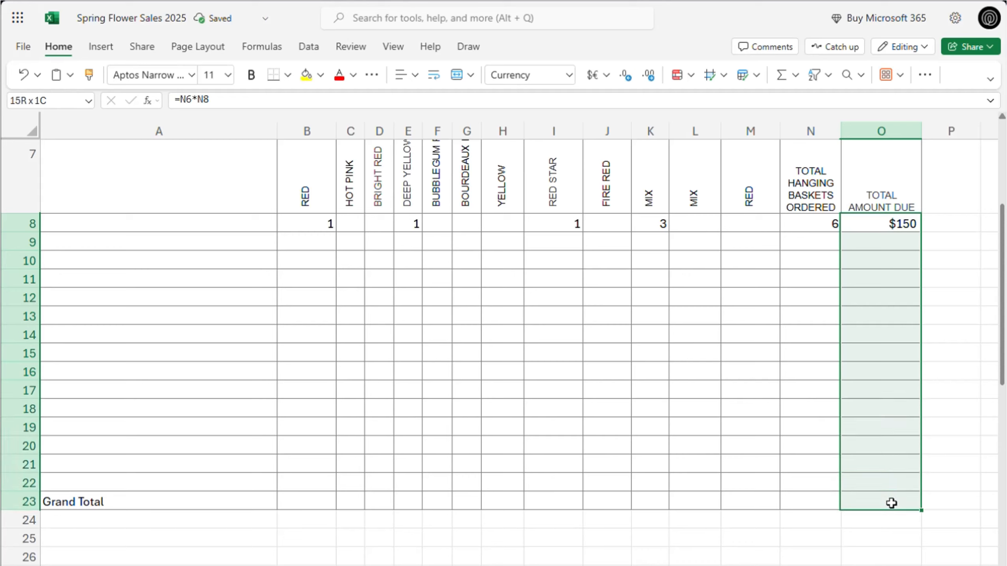
click(891, 505)
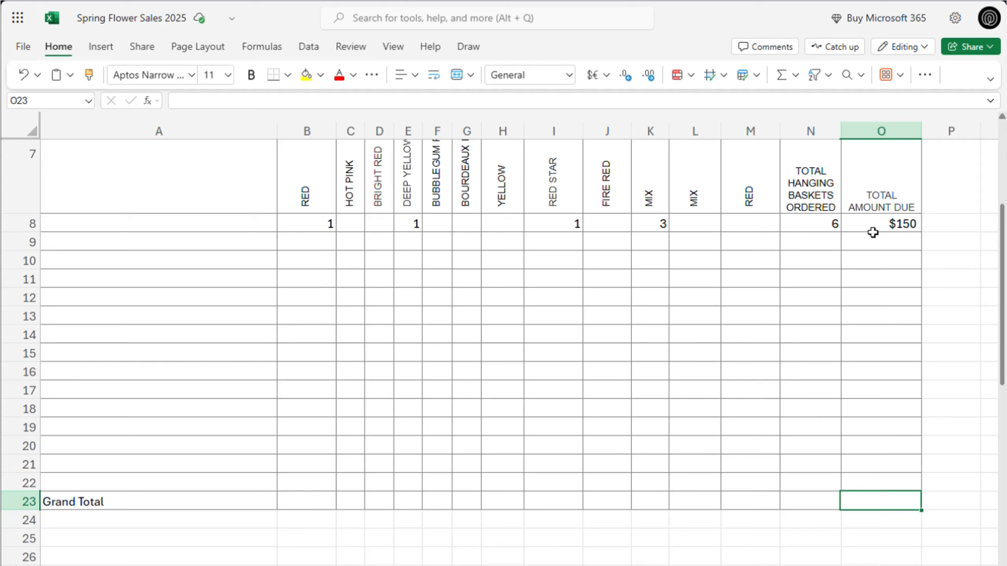
click(329, 101)
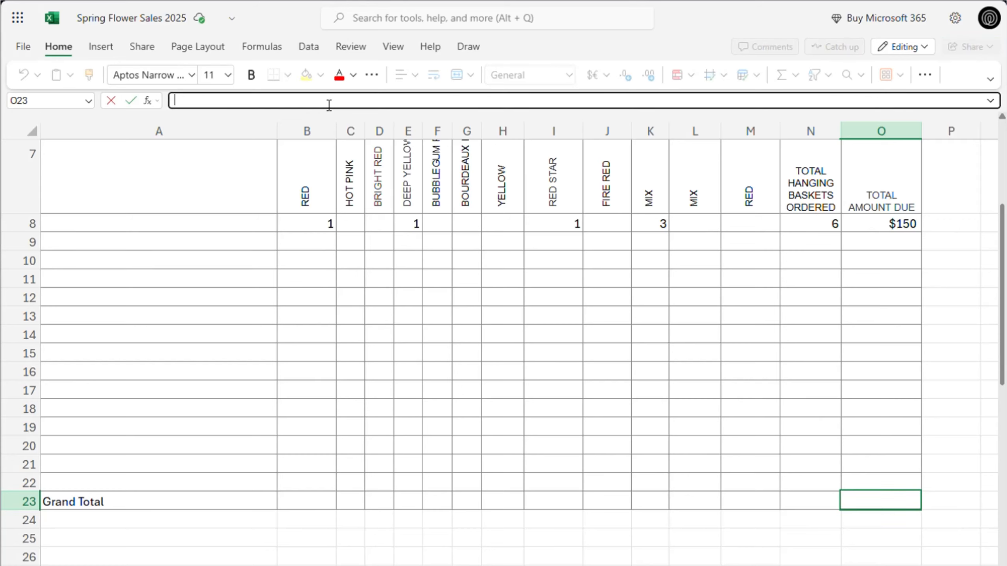
text(=)
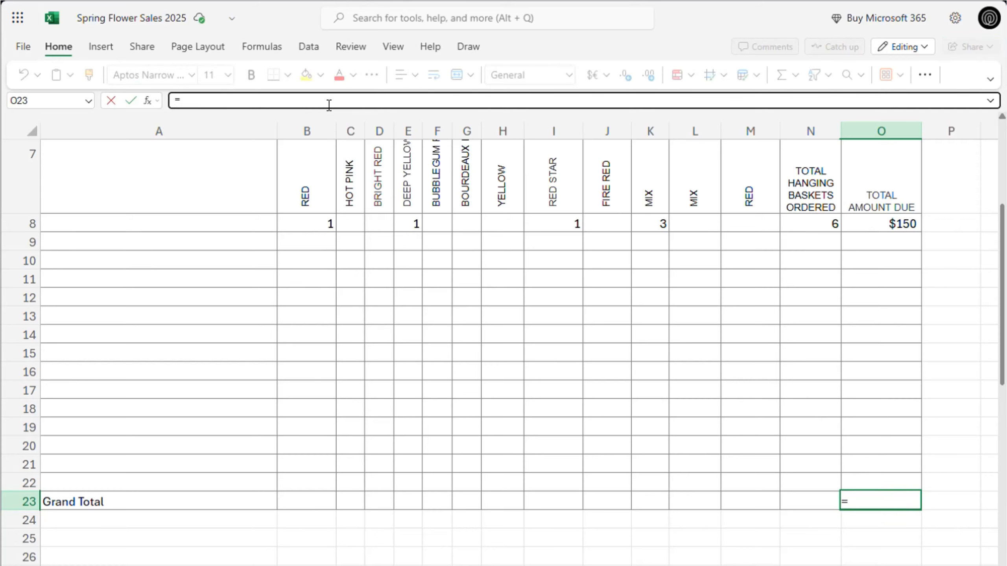
text(sum()
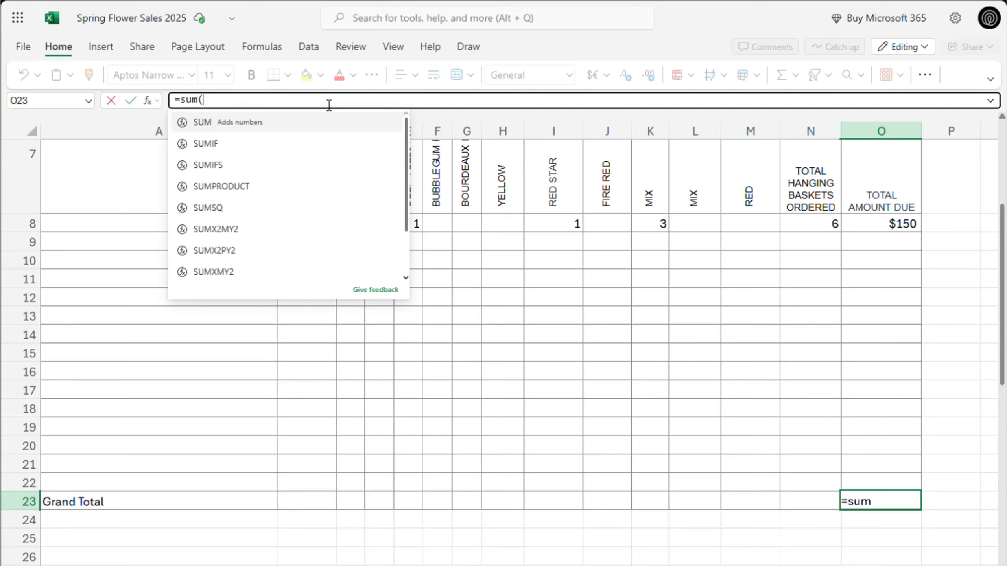
text(o)
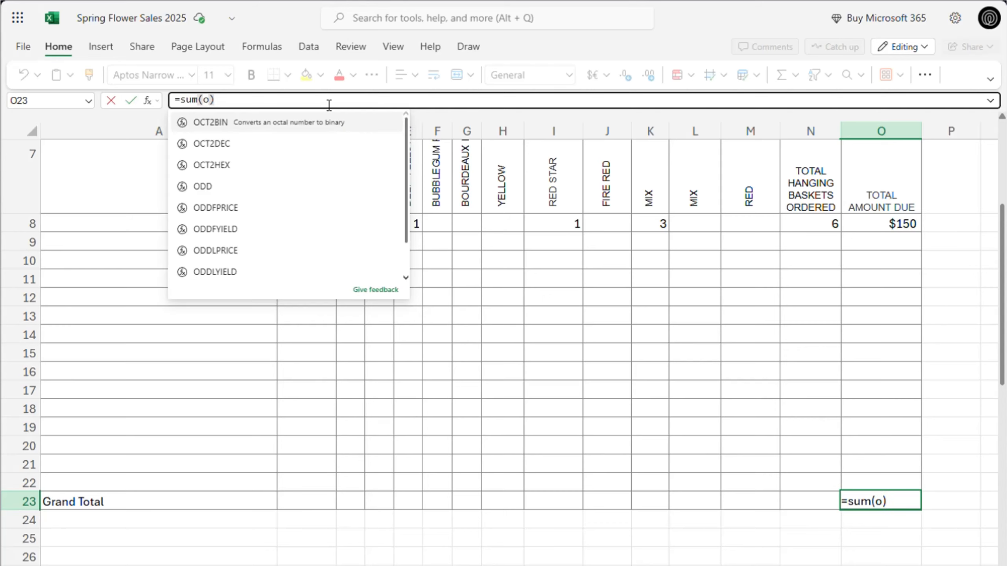
text(8)
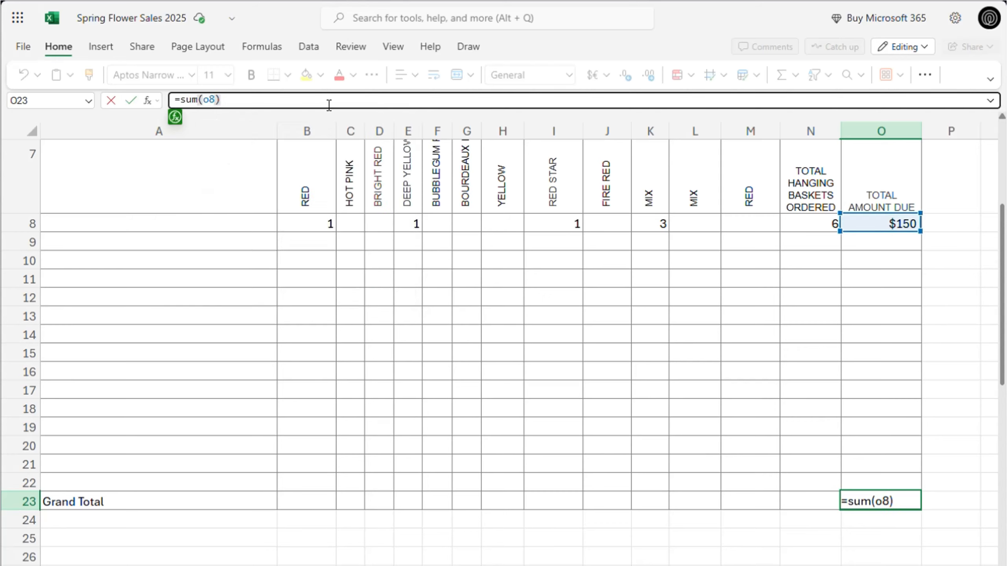
text(:o)
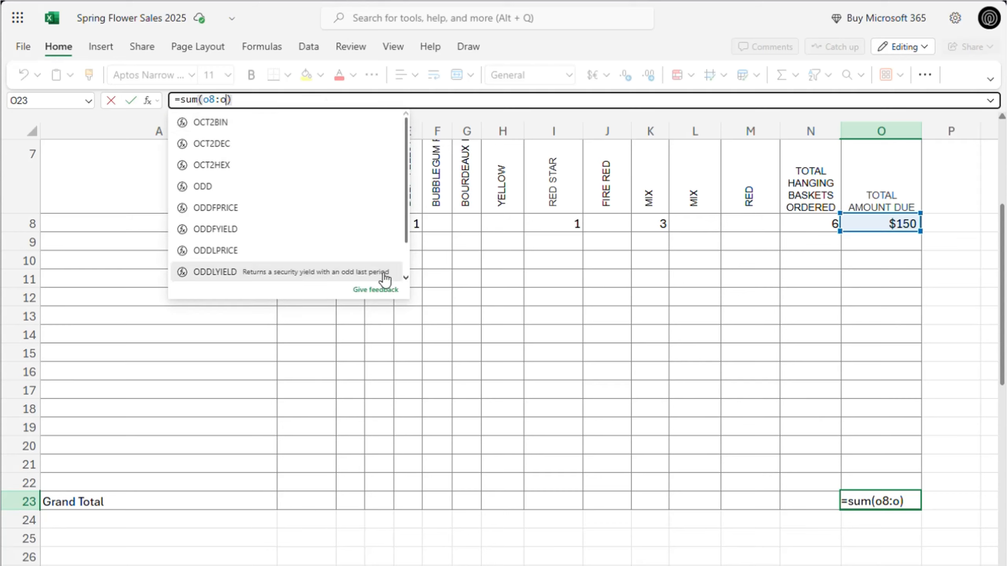
text(22)
key(Return)
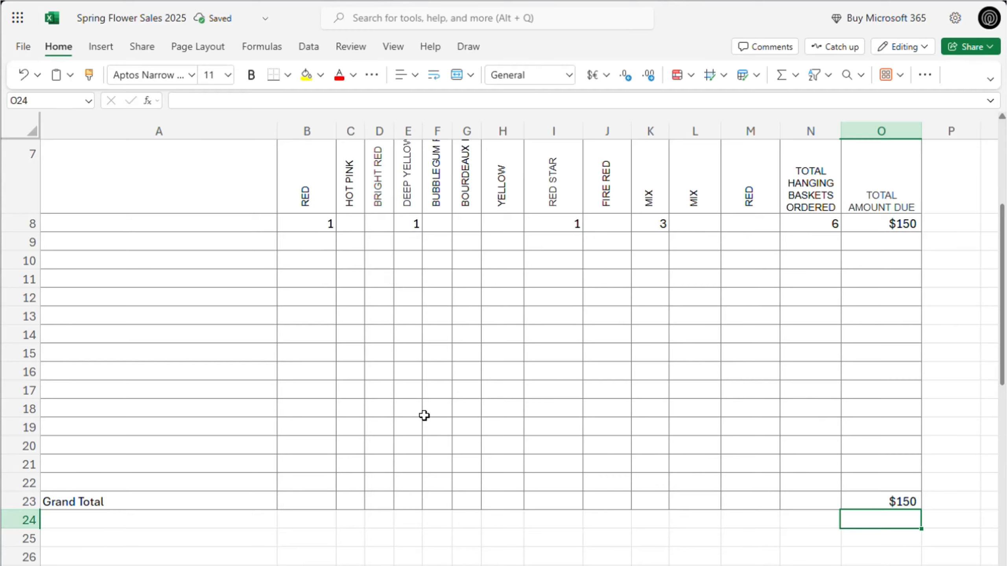
click(894, 503)
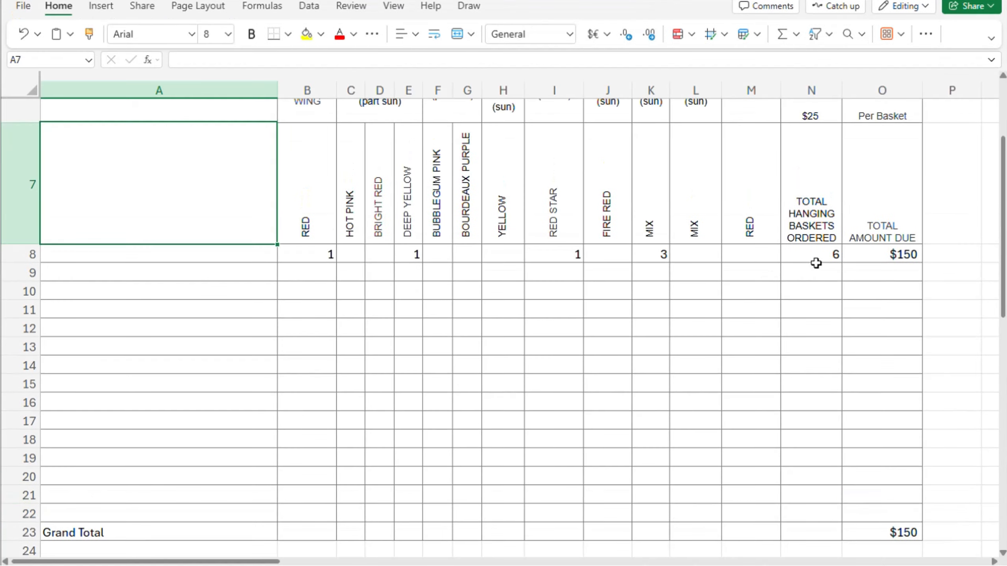
- Clear the sample order quantities from B8:K8
drag(662, 256, 324, 257)
right_click(323, 258)
click(386, 377)
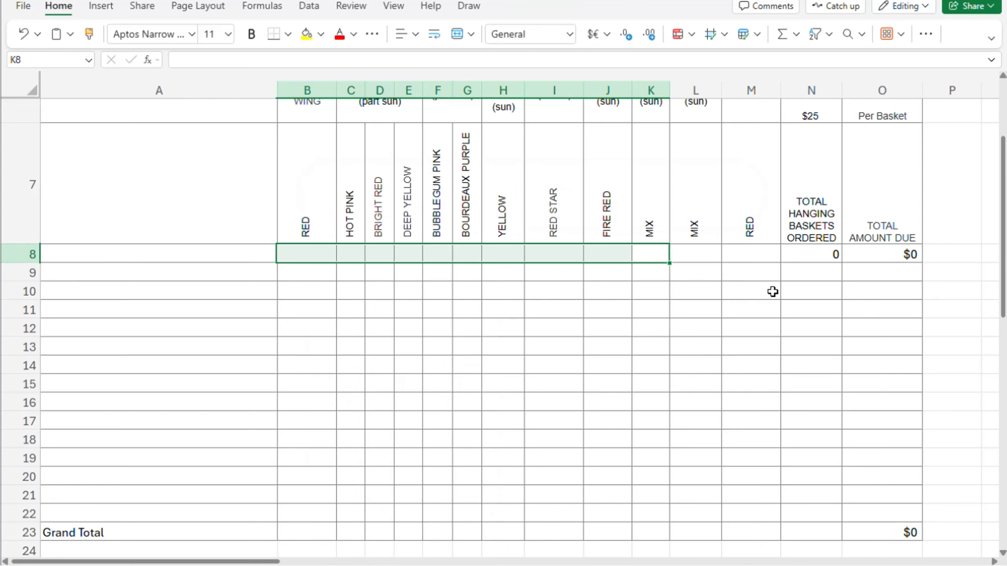
- Fill the basket total formula in N8 down through N22, and check the copied formula in N21
click(810, 263)
drag(810, 264, 818, 518)
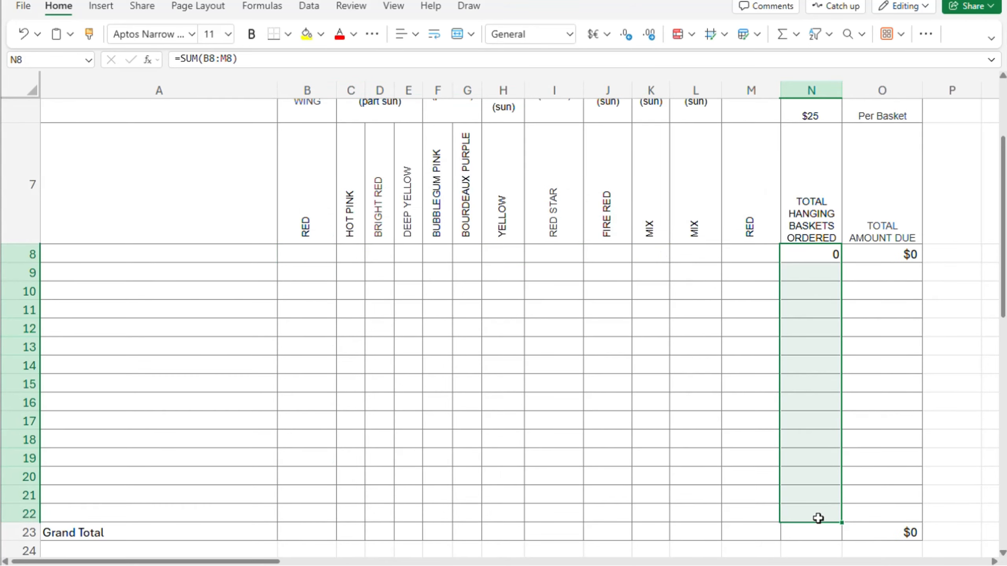
key(ctrl+d)
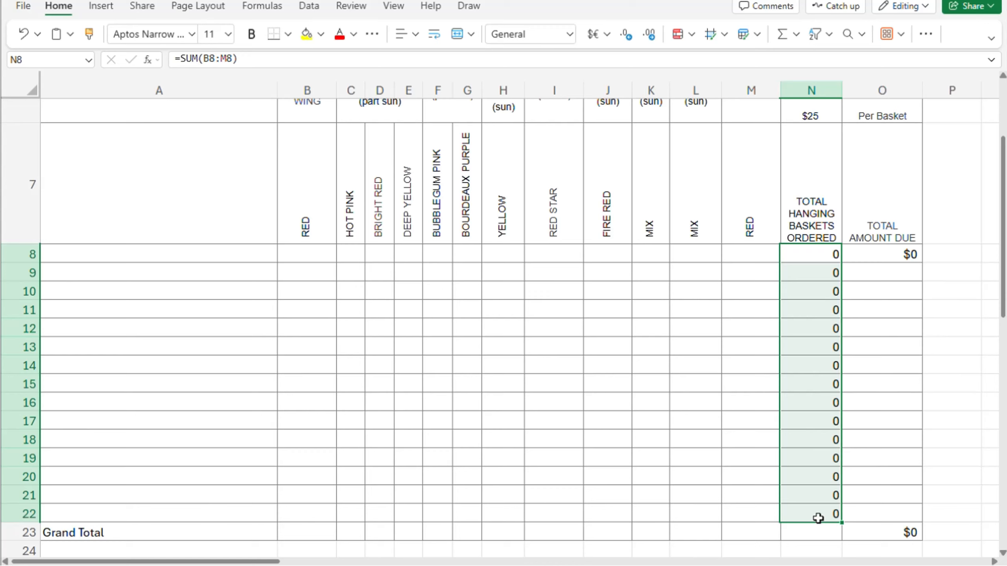
click(820, 261)
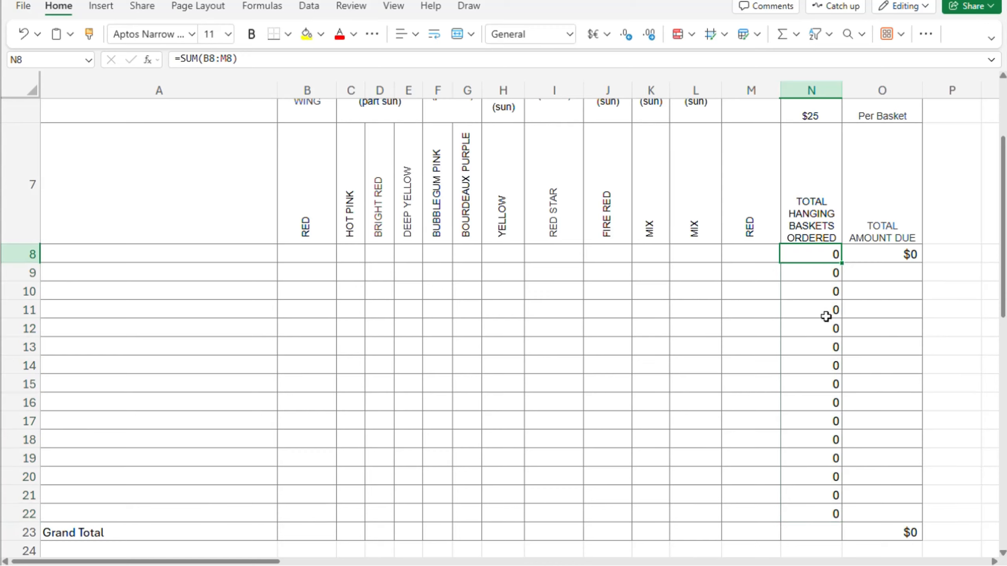
click(816, 494)
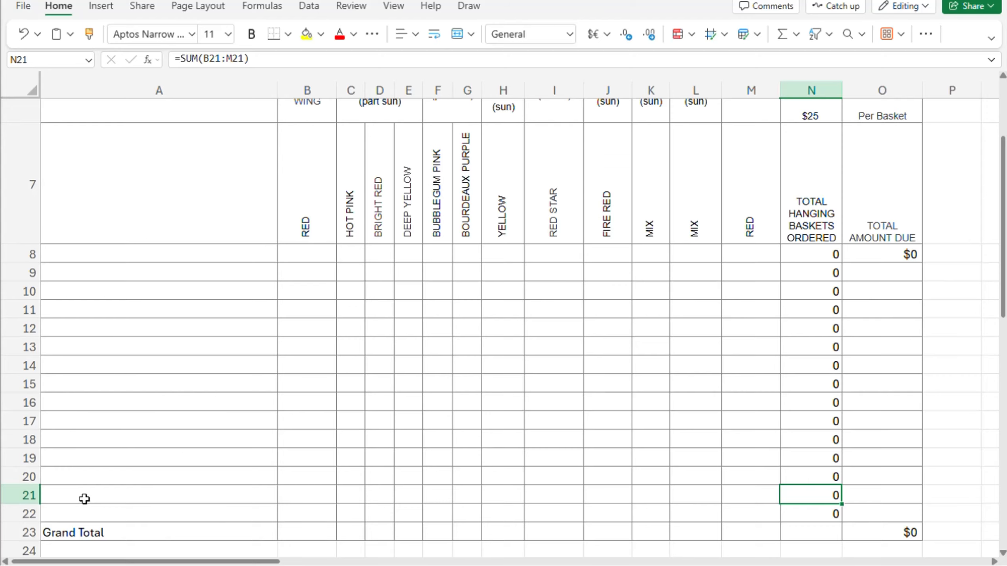
- Copy the amount due formula =N6*N8 as text from O8, leaving that cell's entry as it is
click(908, 254)
scroll(792, 292, up, 1)
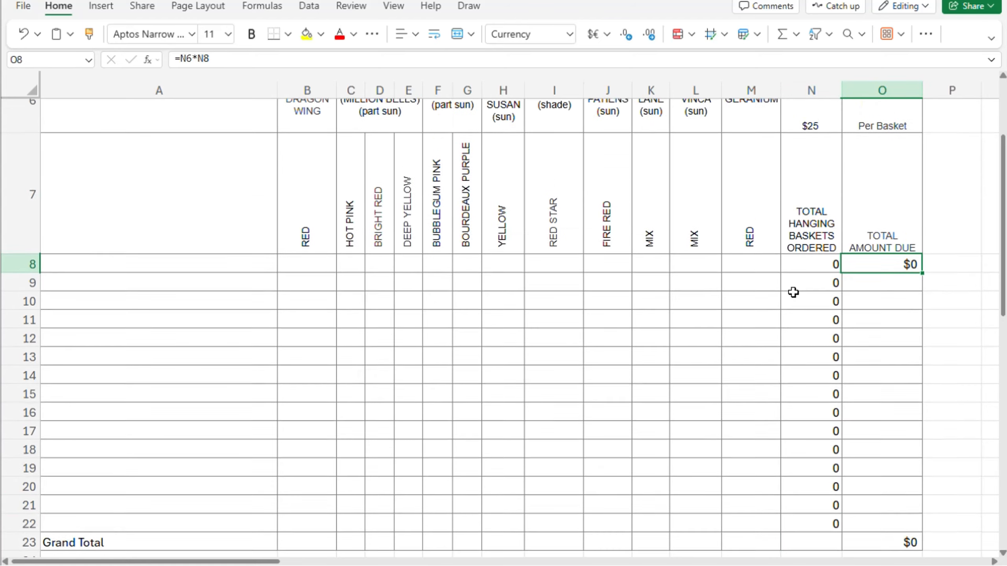
scroll(793, 292, up, 2)
click(816, 174)
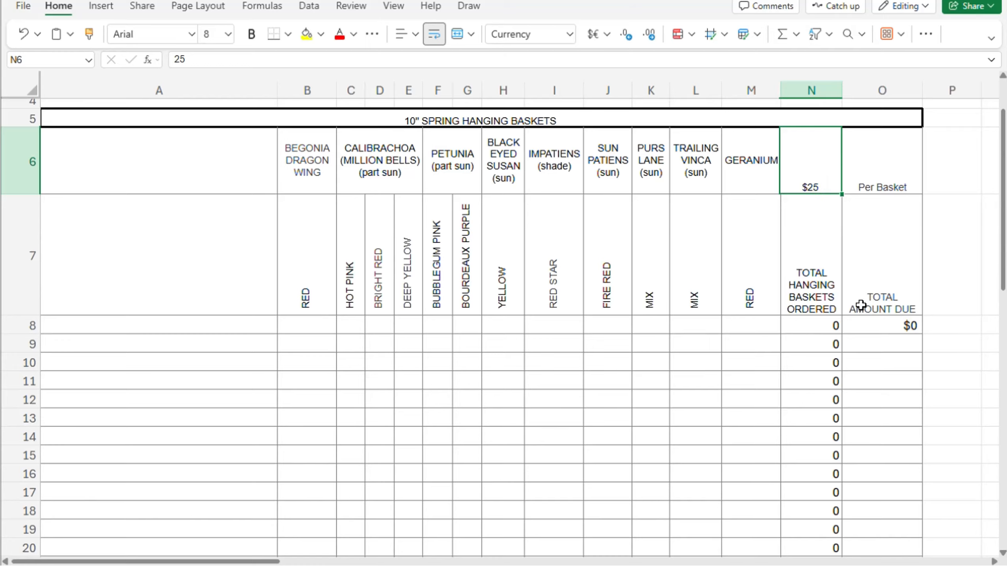
scroll(742, 288, down, 4)
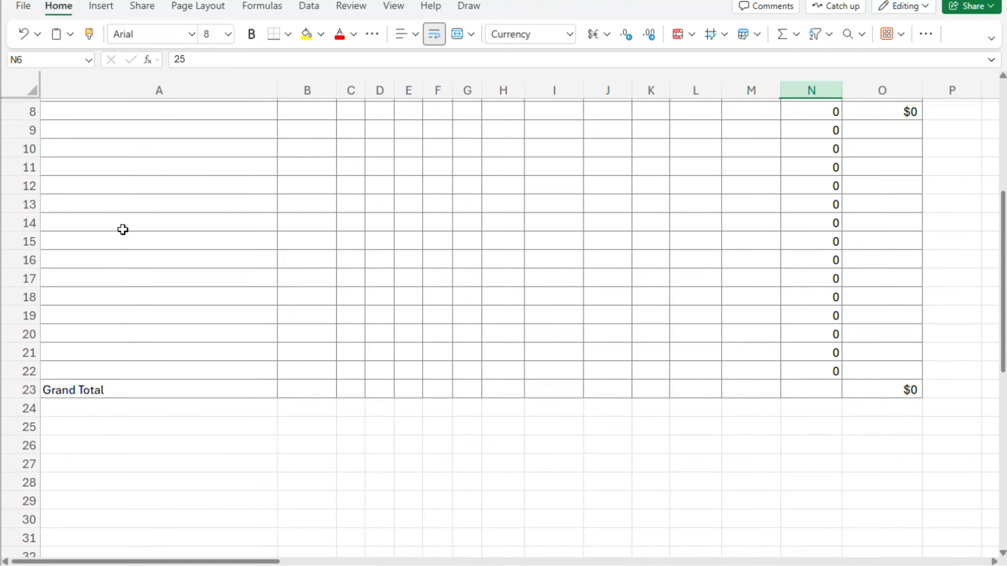
scroll(706, 259, up, 4)
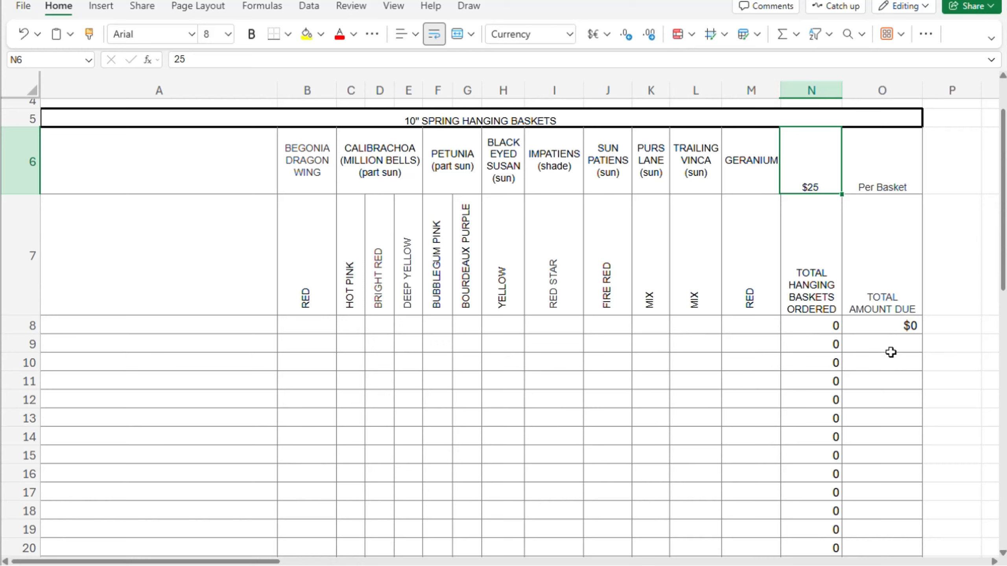
click(902, 333)
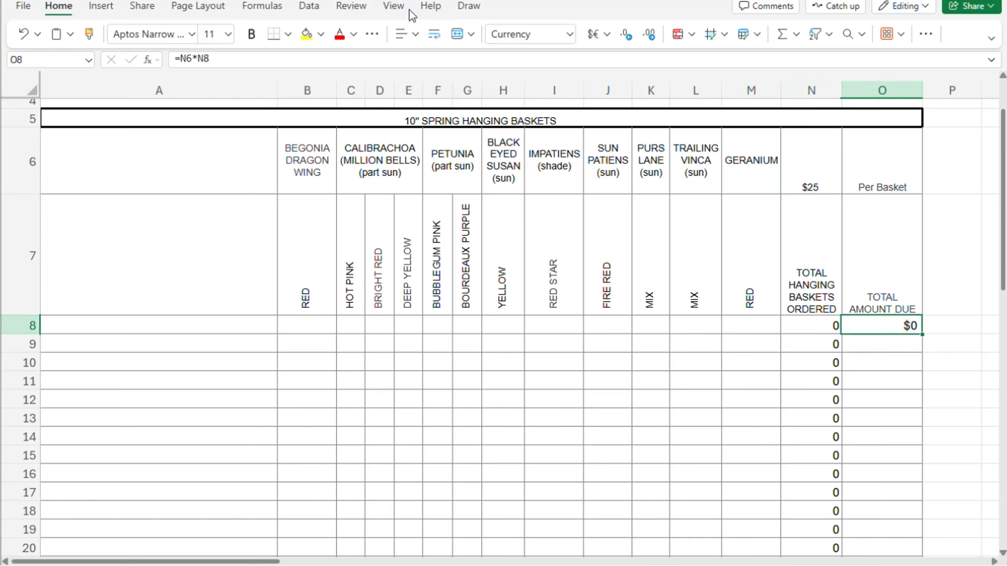
drag(220, 65, 169, 62)
key(ctrl+c)
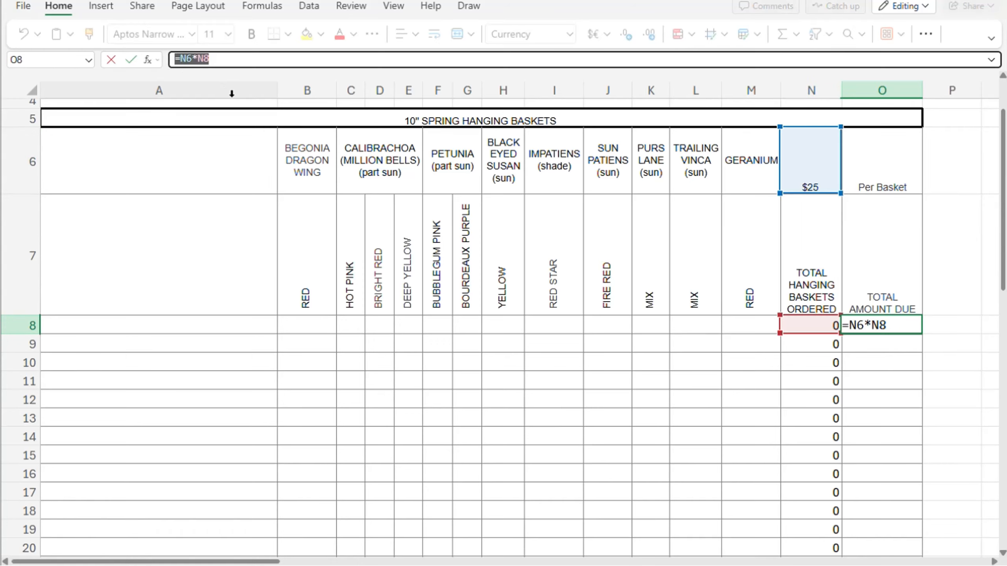
key(Return)
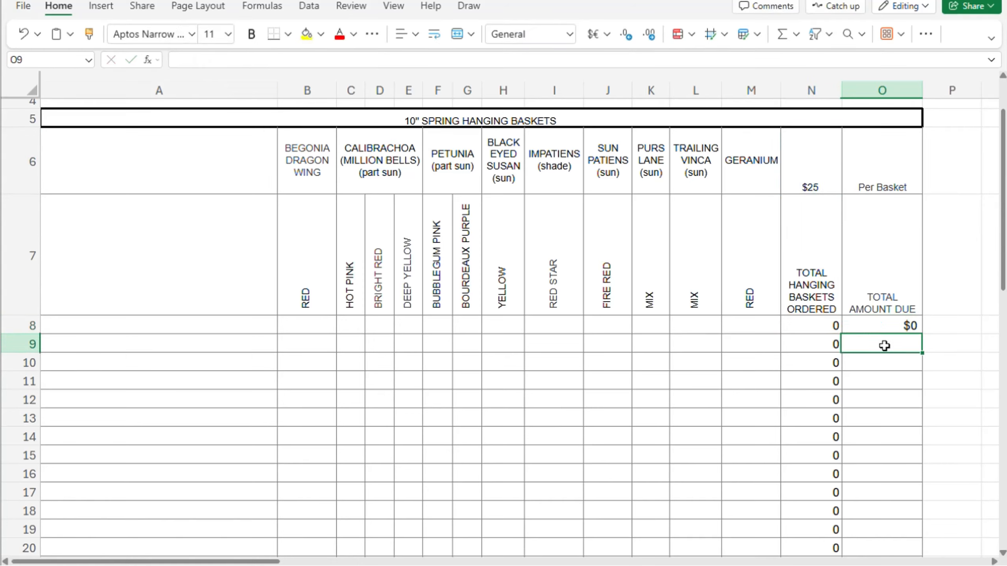
- Paste the copied formula into O9 and adapt it to =N6*N9
click(230, 65)
key(ctrl+v)
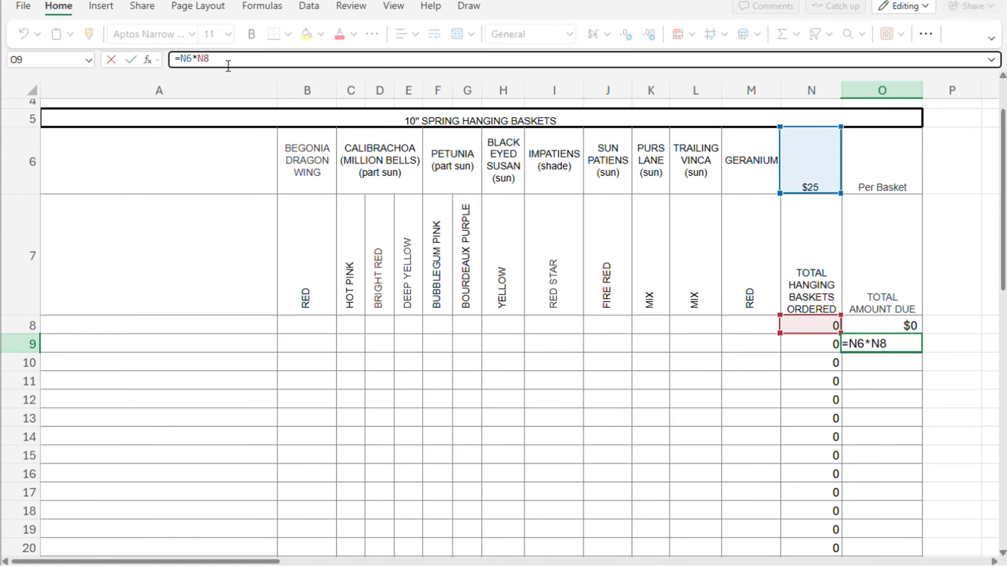
key(BackSpace)
text(9)
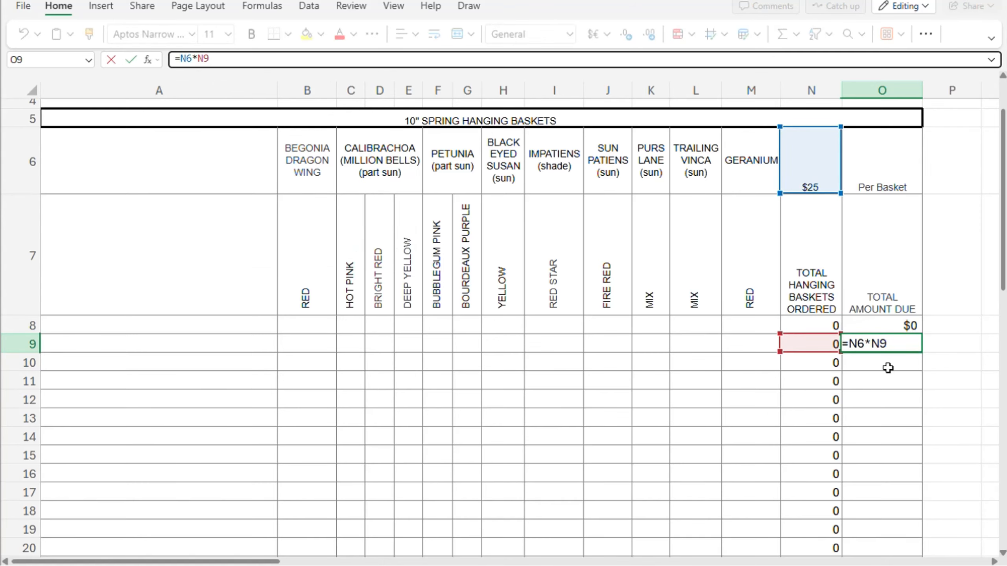
- Paste the copied formula into O10 and adapt it to =N6*N10
click(888, 366)
click(249, 66)
key(ctrl+v)
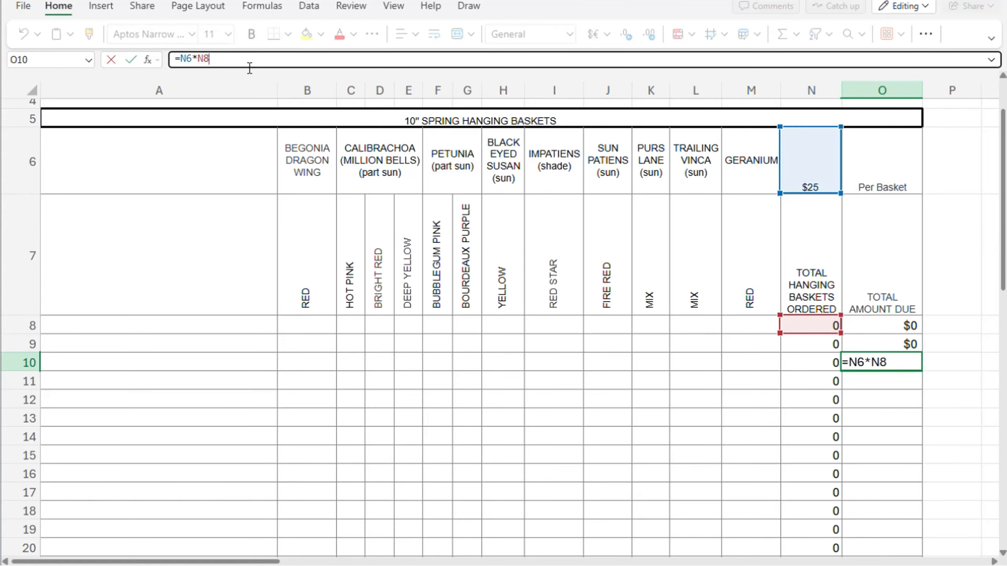
key(BackSpace)
text(10)
key(Tab)
- Paste the copied formula into O11 and adapt it to =N6*N11
scroll(879, 310, down, 2)
click(879, 309)
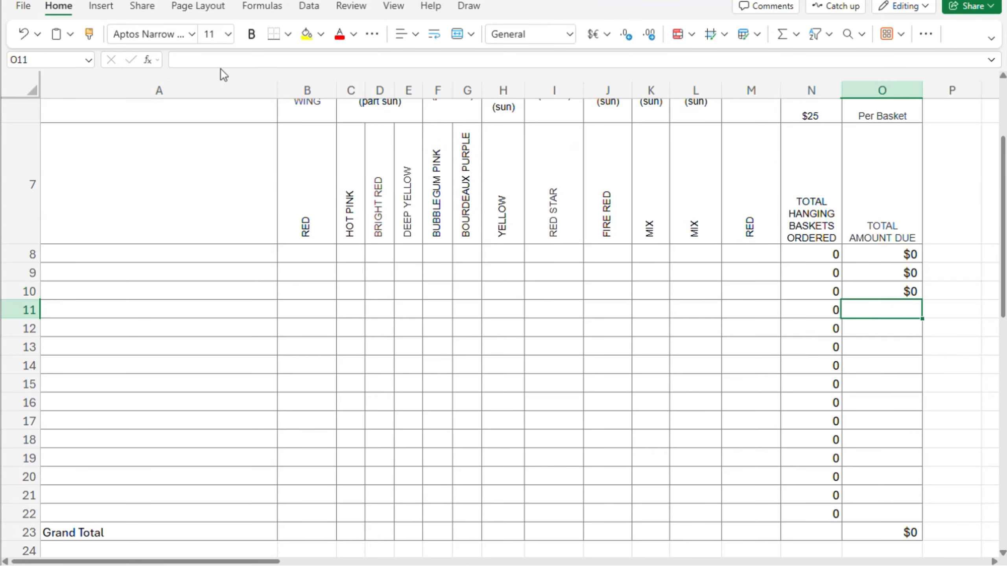
click(228, 68)
key(ctrl+v)
key(BackSpace)
text(11)
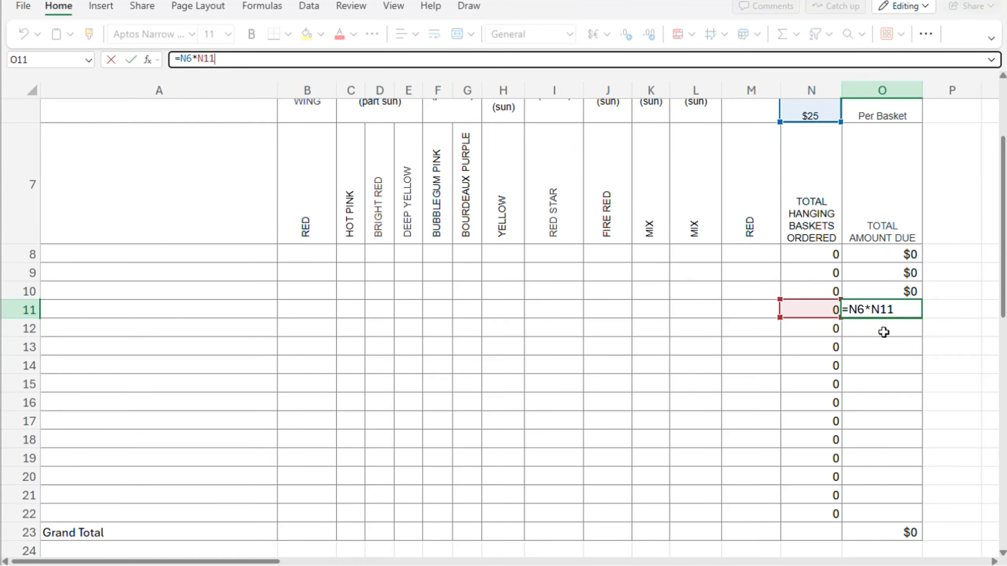
- Paste the copied formula into O12 and adapt it to =N6*N12
click(884, 330)
click(217, 65)
key(ctrl+v)
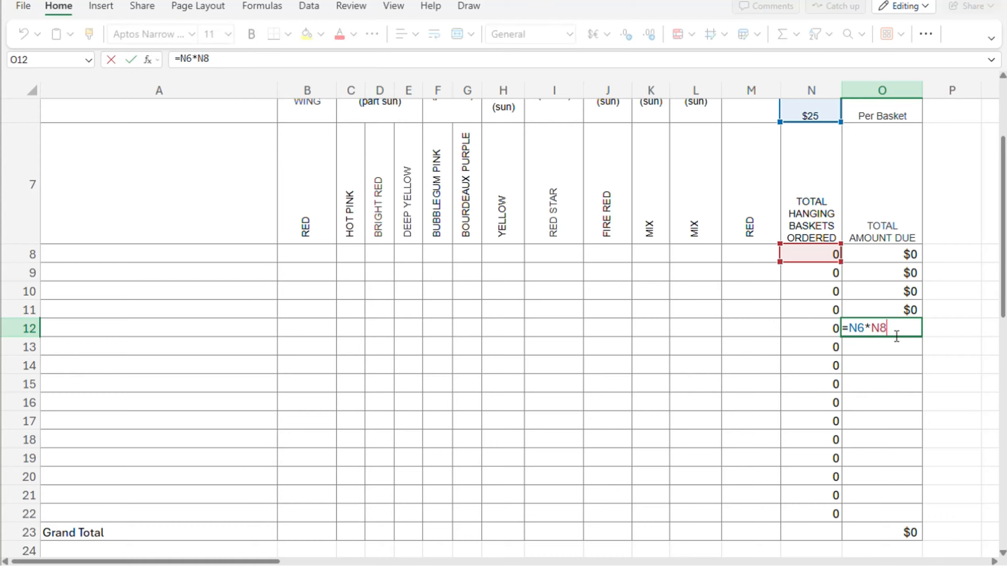
key(BackSpace)
text(12)
- Paste the copied formula into O13 and adapt it to =N6*N13
click(899, 355)
double_click(903, 353)
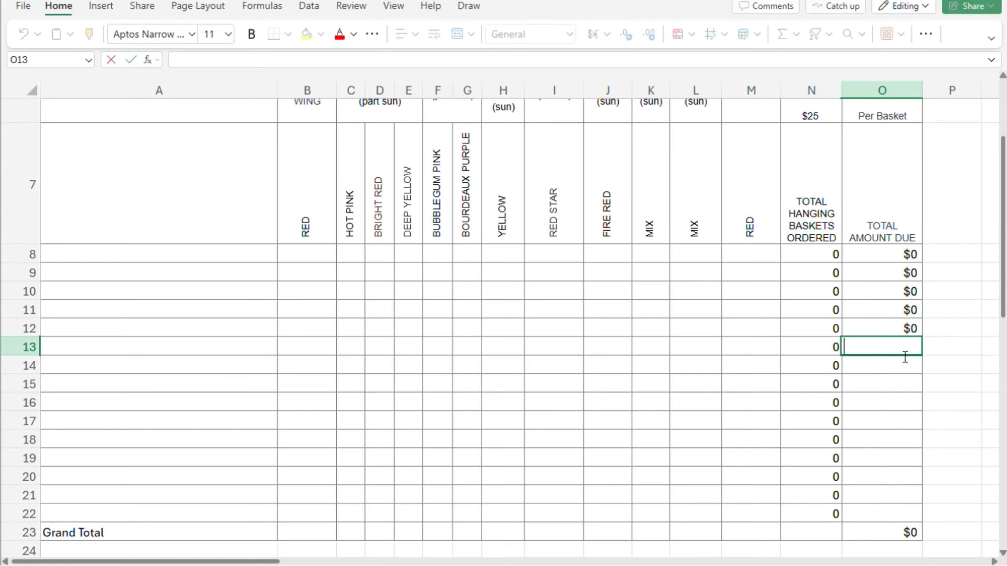
key(ctrl+v)
key(BackSpace)
text(13)
- Paste the copied formula into O14 and adapt it to =N6*N14
click(906, 367)
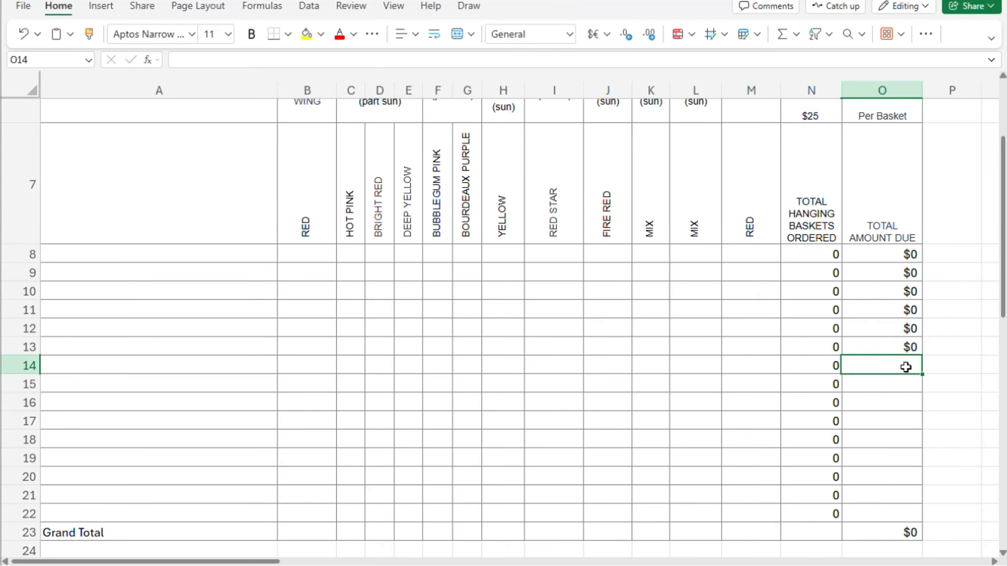
double_click(906, 366)
key(ctrl+v)
key(BackSpace)
text(14)
- Paste the copied formula into O15 and adapt it to =N6*N15
click(911, 394)
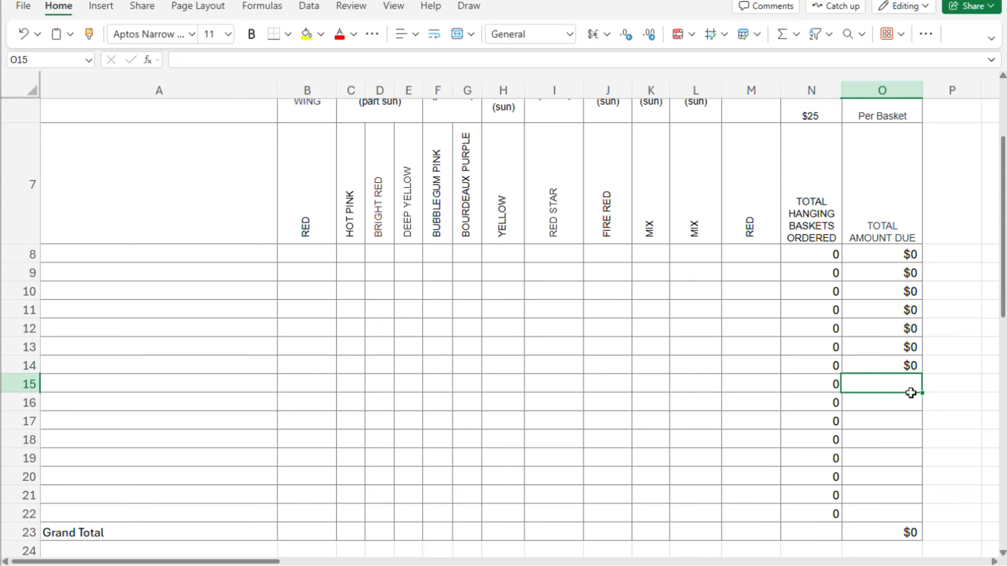
double_click(912, 394)
key(ctrl+v)
key(BackSpace)
text(15)
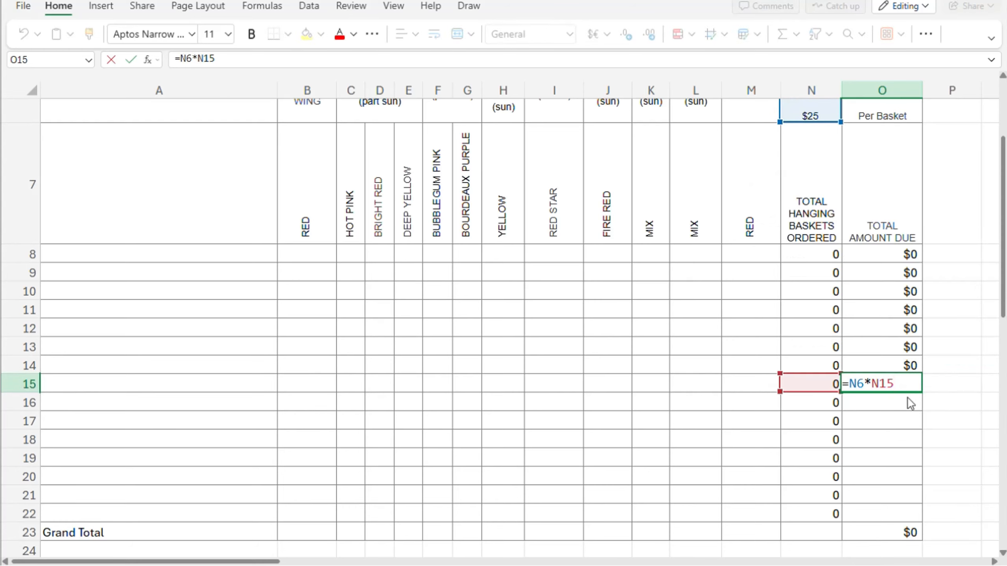
- Paste the copied formula into O16 and adapt it to =N6*N16
click(907, 409)
double_click(909, 411)
key(ctrl+v)
key(BackSpace)
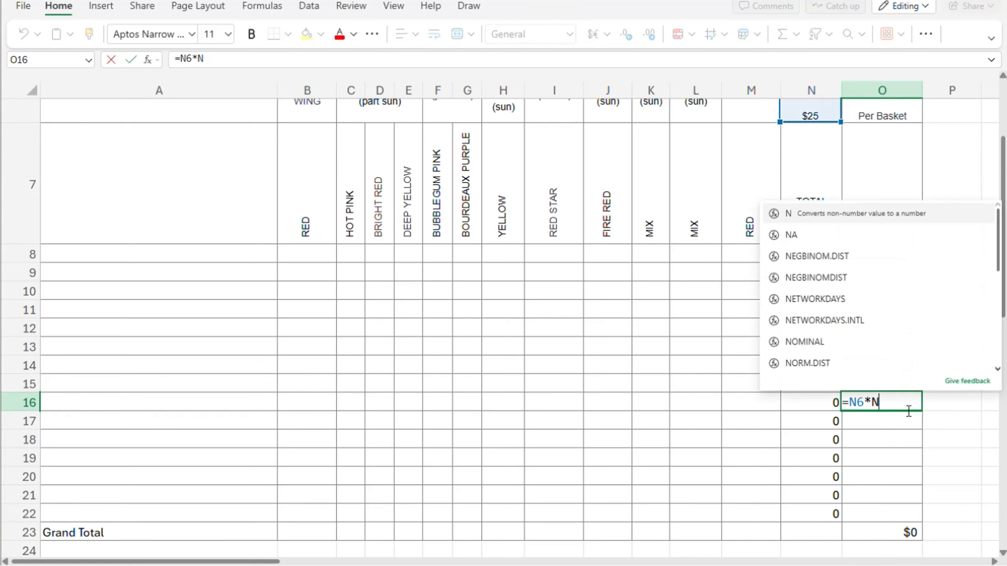
text(16)
- Paste the copied formula into O17 and adapt it to =N6*N17
click(910, 423)
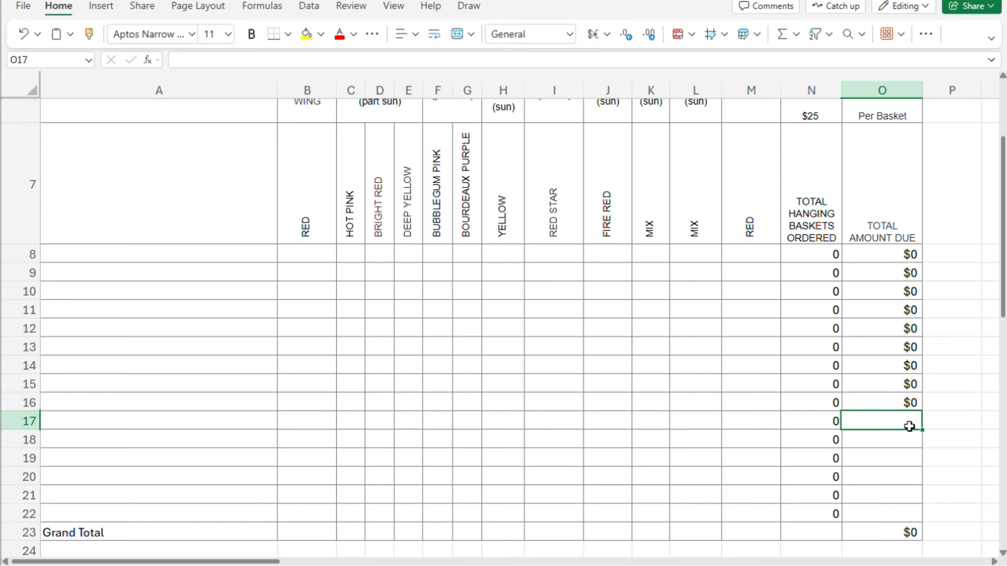
double_click(911, 425)
key(ctrl+v)
key(BackSpace)
text(17)
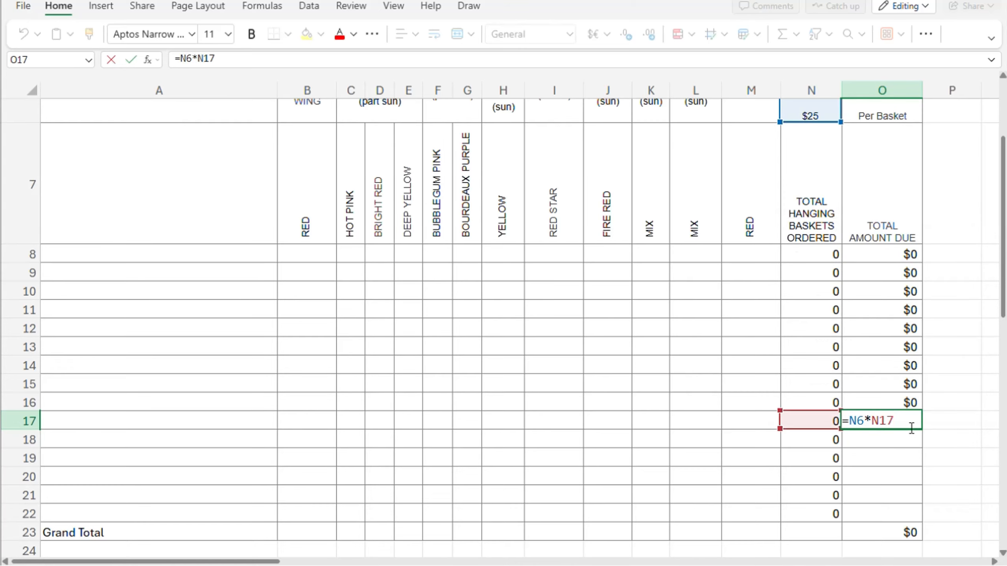
- Paste the copied formula into O18 and adapt it to =N6*N18
click(904, 442)
double_click(903, 443)
key(ctrl+v)
key(BackSpace)
text(18)
- Paste the copied formula into O19 and adapt it to =N6*N19
click(900, 462)
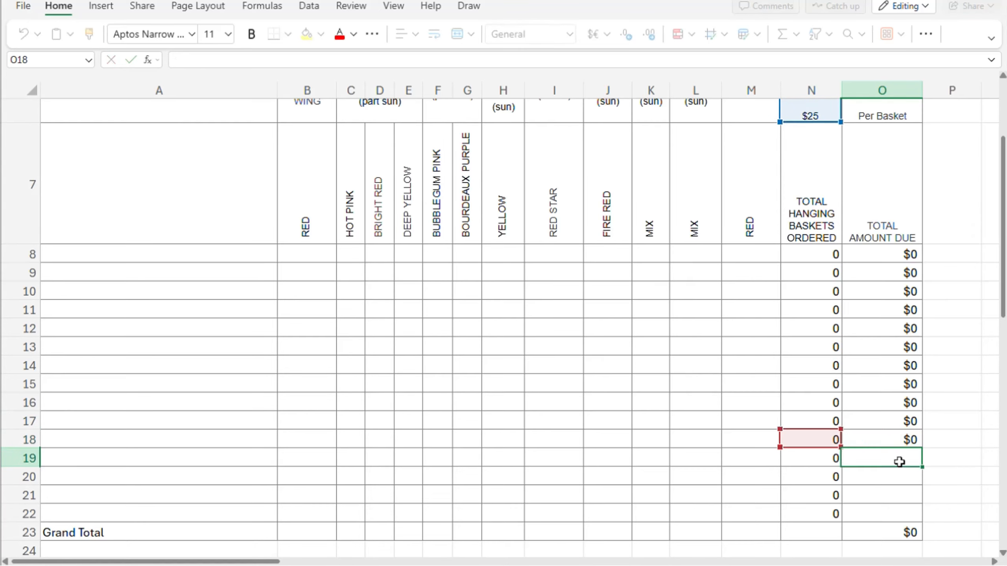
double_click(901, 463)
key(ctrl+v)
key(BackSpace)
text(19)
- Paste the copied formula into O20 and adapt it to =N6*N20
click(901, 482)
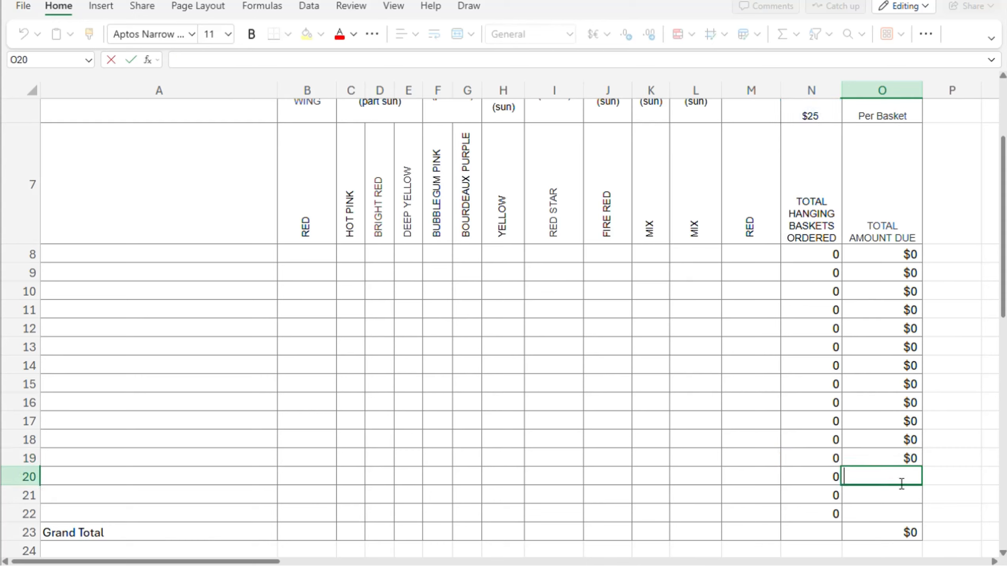
double_click(901, 483)
key(ctrl+v)
key(BackSpace)
text(20)
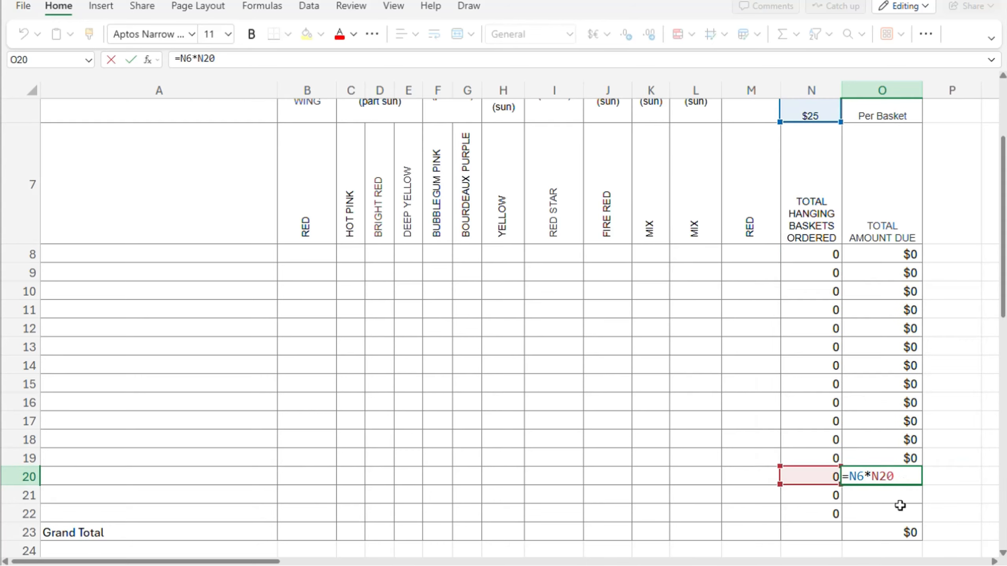
- Paste the copied formula into O21 and adapt it to =N6*N21
click(899, 499)
double_click(902, 499)
key(ctrl+v)
key(BackSpace)
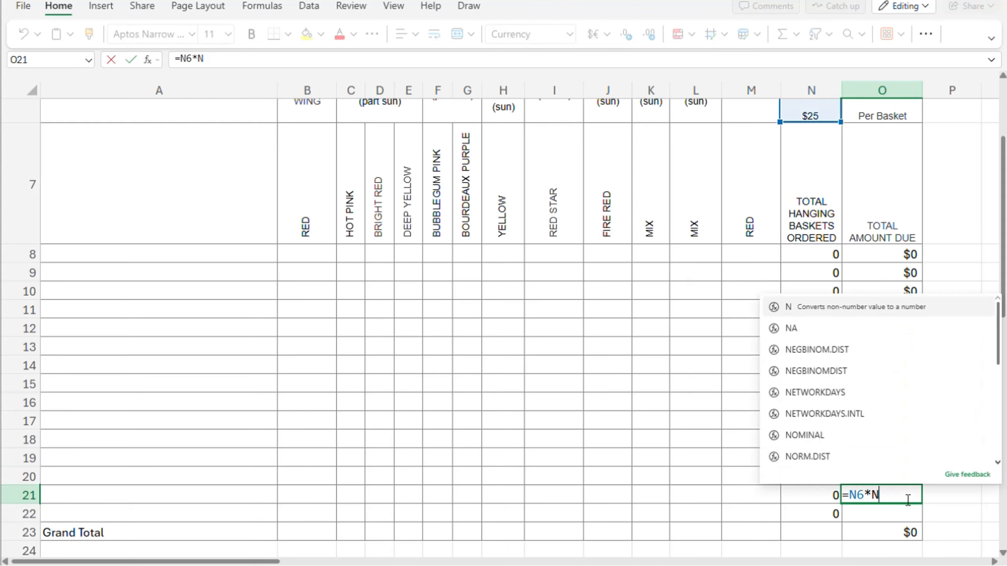
text(21)
- Paste the copied formula into O22 and adapt it to =N6*N22
click(884, 514)
key(ctrl+v)
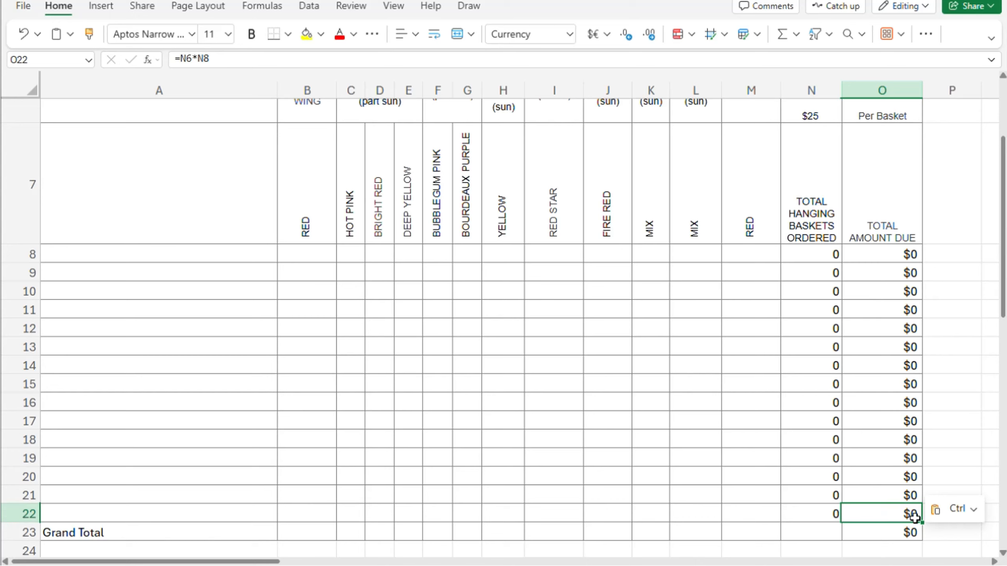
double_click(902, 515)
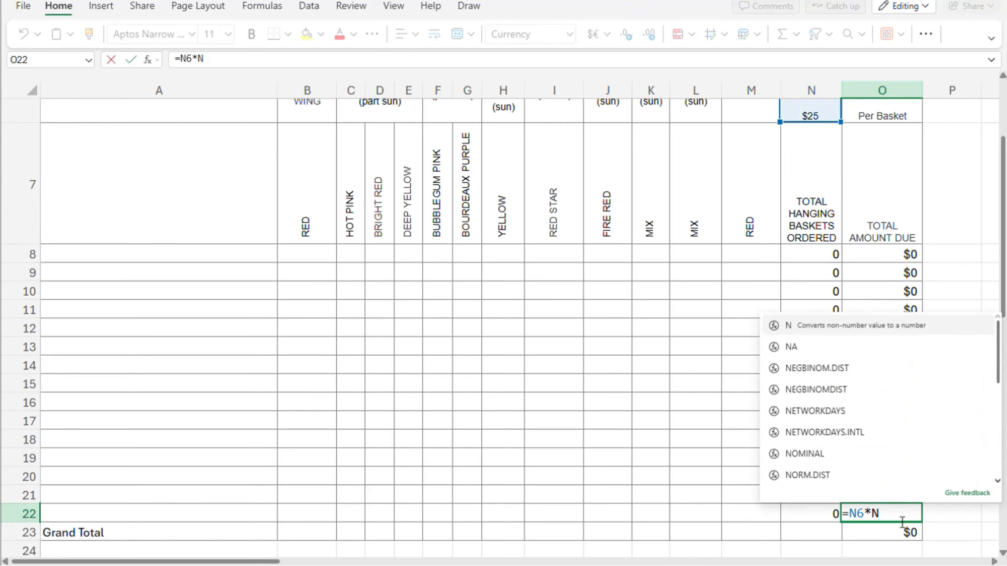
text(22)
- Make the grand total amount in O23 and the Grand Total label in A23 bold
click(904, 533)
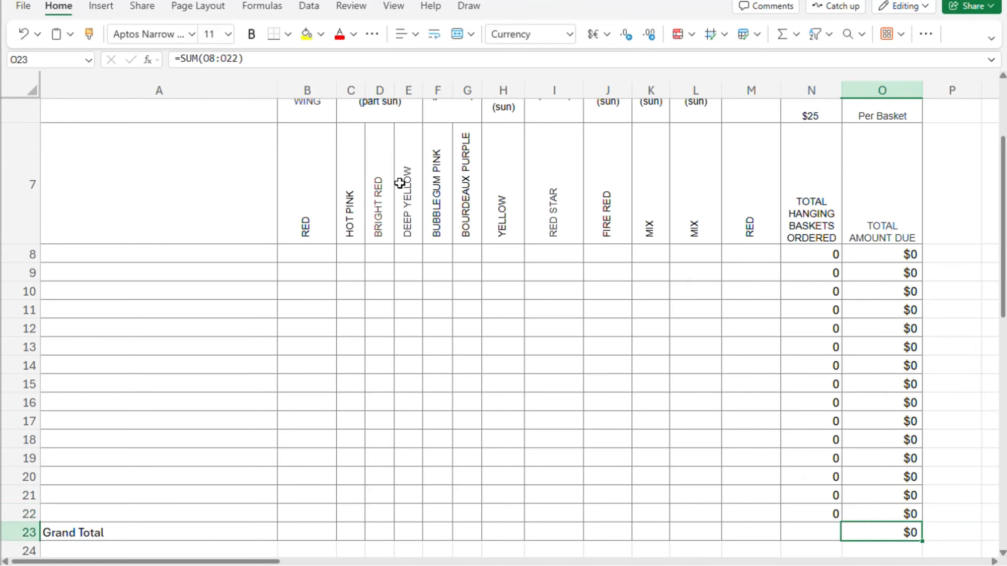
click(251, 34)
click(170, 543)
click(252, 34)
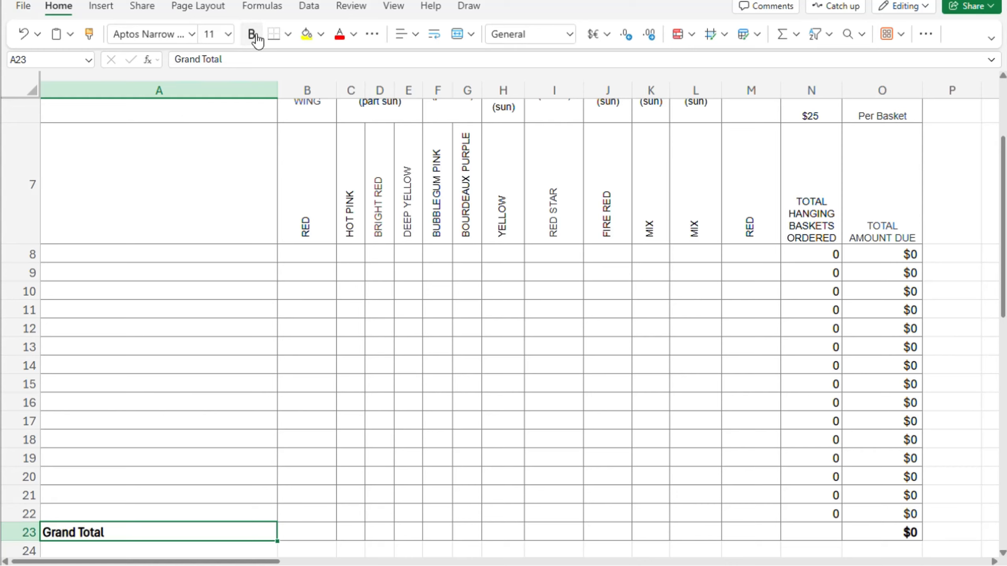
- Enter a sample order of 2 red Begonia Dragon Wing baskets in B8
click(351, 383)
click(319, 257)
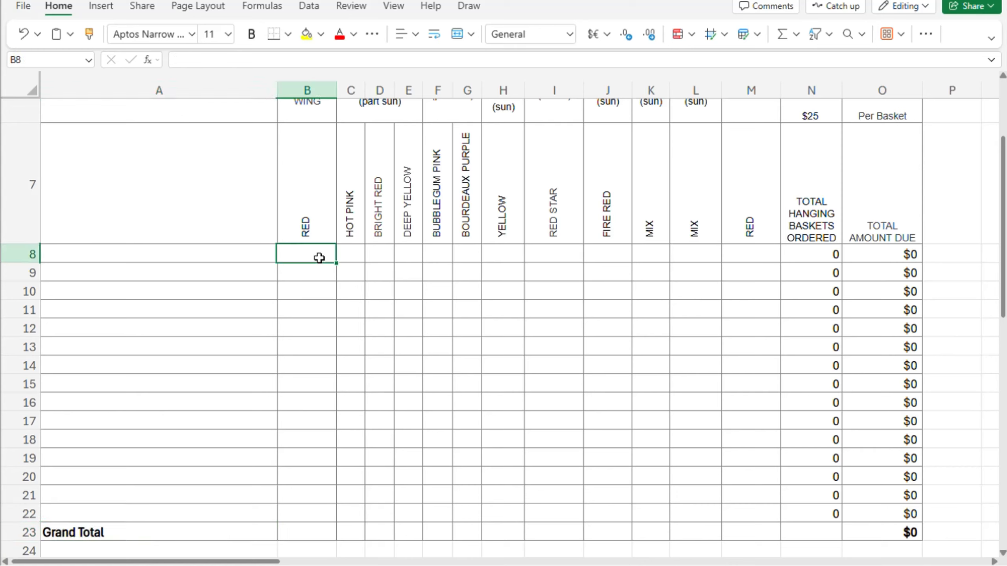
text(2)
key(Tab)
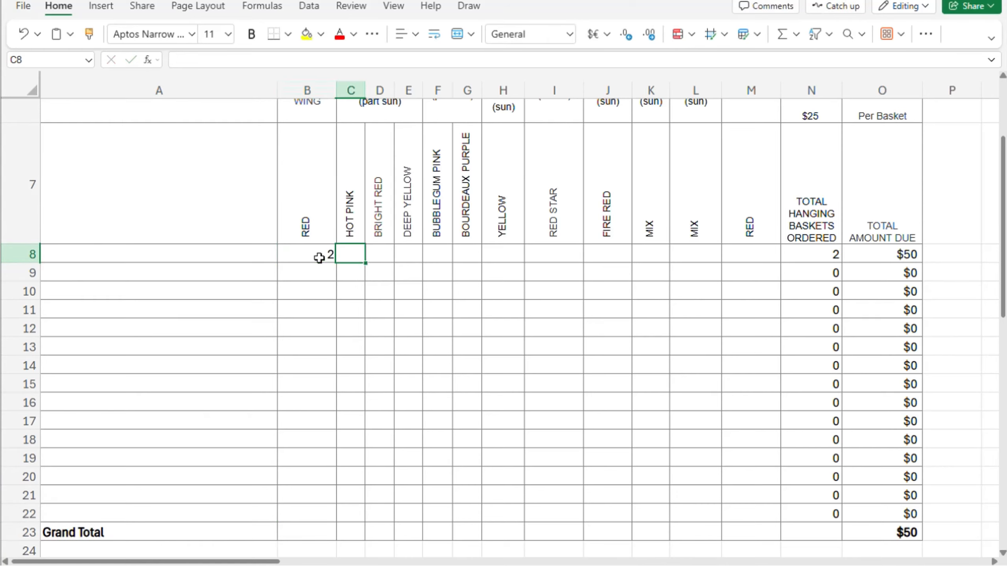
- Enter a sample order of 1 basket each in C10, E10, G10 and I10, and check the grand total
click(365, 294)
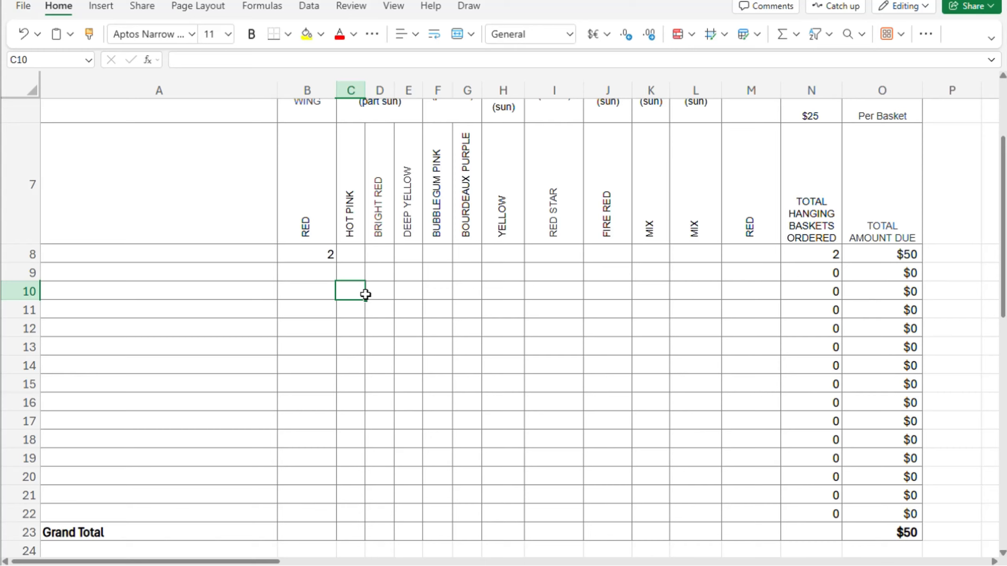
text(1)
key(Tab)
key(Tab)
text(11)
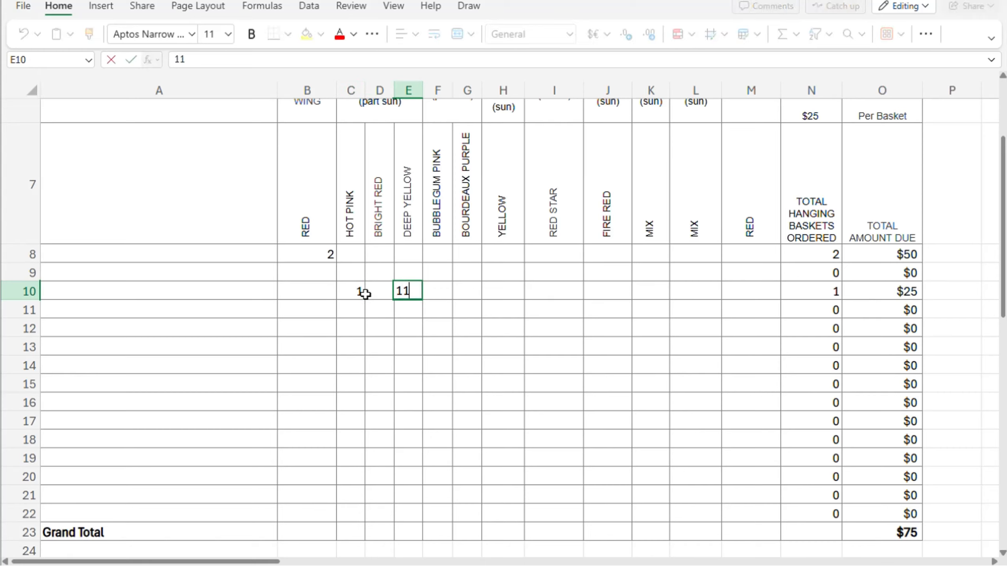
key(Tab)
key(Tab)
text(1)
key(Tab)
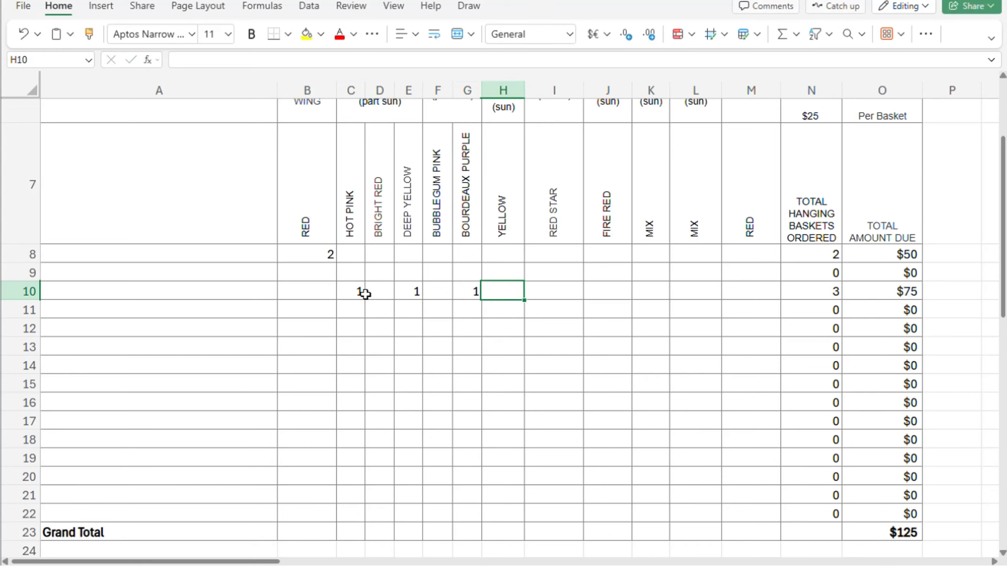
key(Tab)
text(1)
key(Tab)
scroll(476, 390, down, 3)
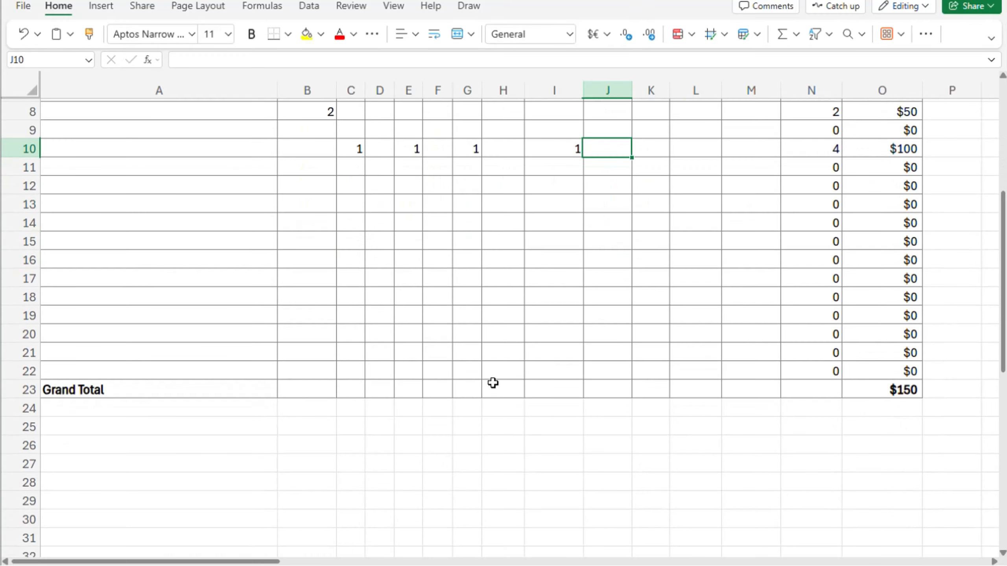
scroll(645, 389, up, 2)
- Enter a sample order in row 12 with 2 in B12 and 3 in E12
click(316, 332)
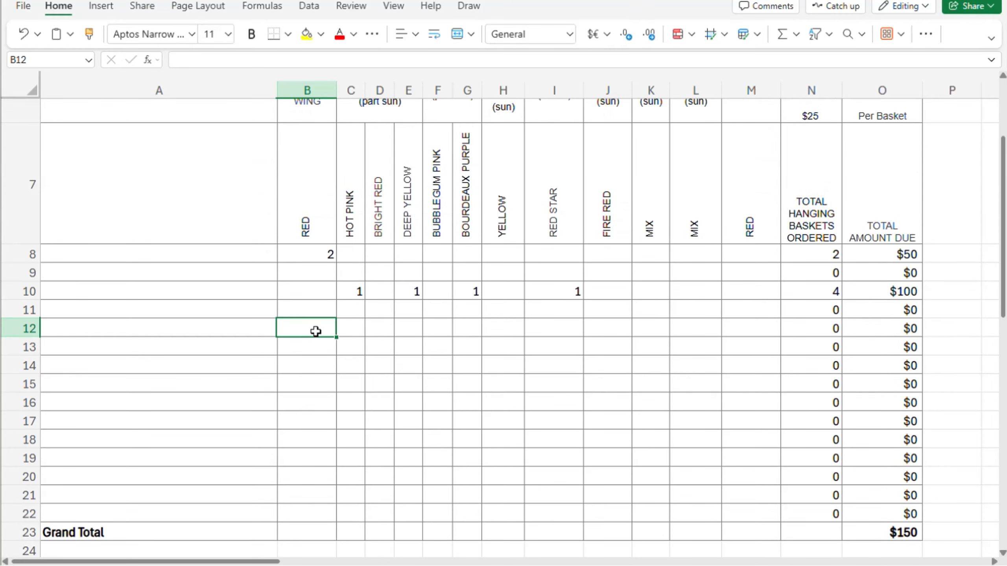
text(2)
key(Tab)
key(Tab)
key(Tab)
text(3)
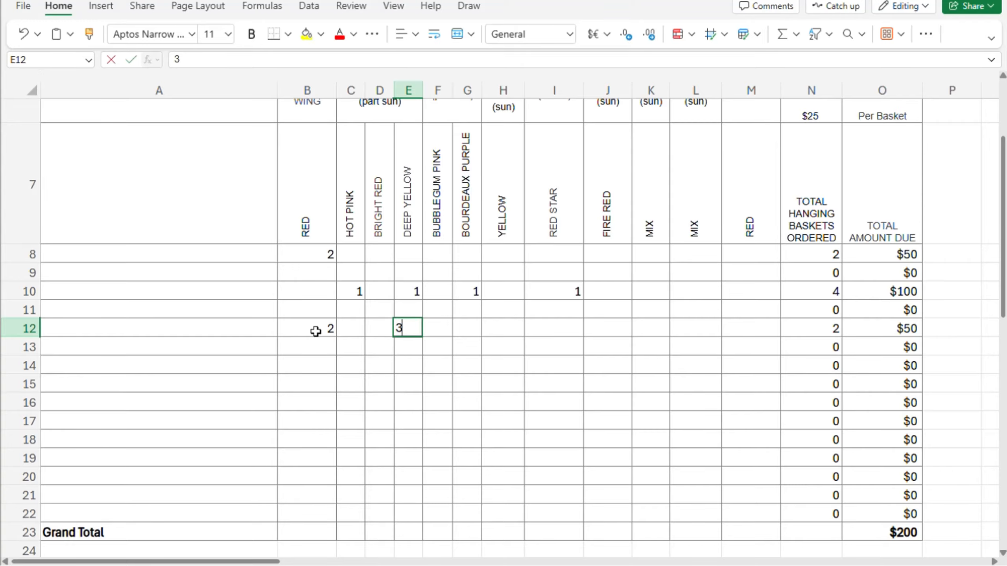
key(Tab)
key(Tab)
- Enter a sample order in row 14 with 4 in B14 and 6 in D14
click(330, 366)
text(4)
key(Tab)
key(Tab)
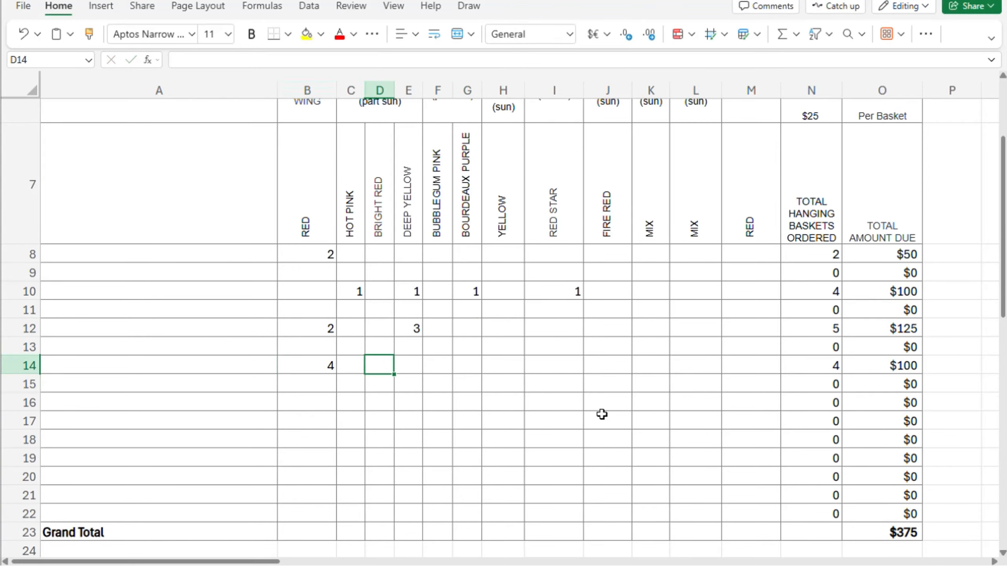
scroll(607, 411, down, 3)
scroll(320, 481, up, 5)
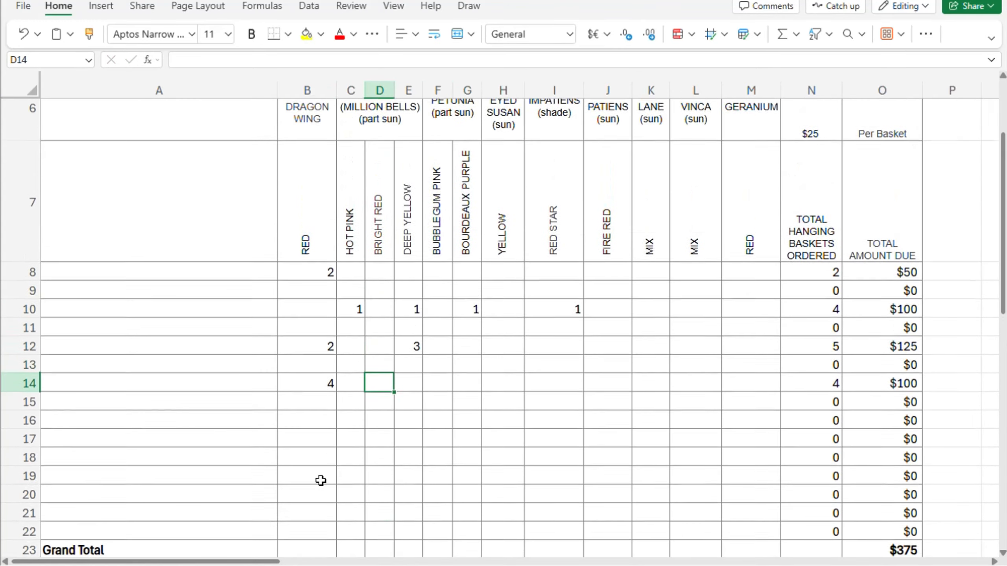
scroll(320, 480, down, 3)
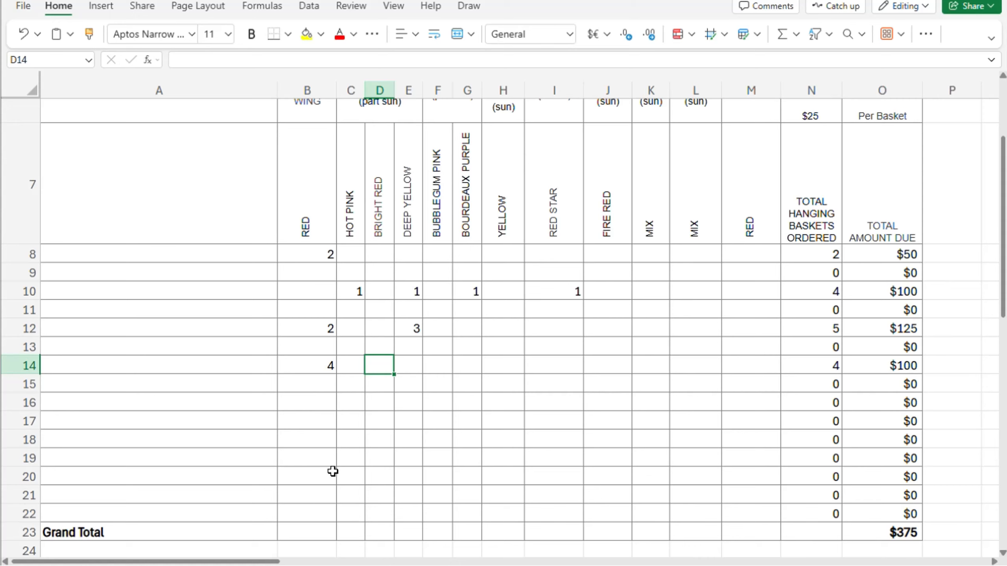
text(6)
key(Tab)
key(Tab)
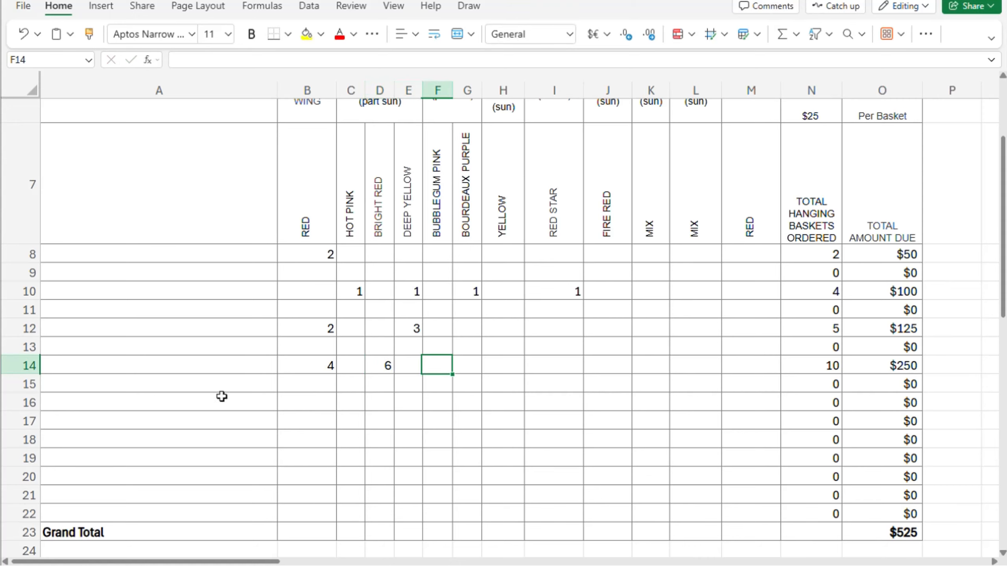
click(163, 261)
click(144, 200)
click(123, 259)
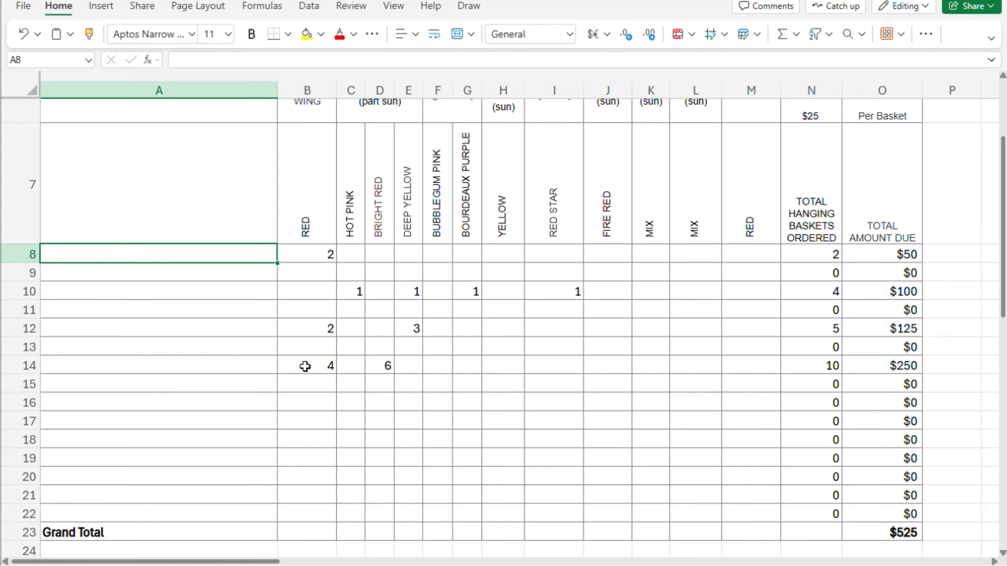
double_click(109, 264)
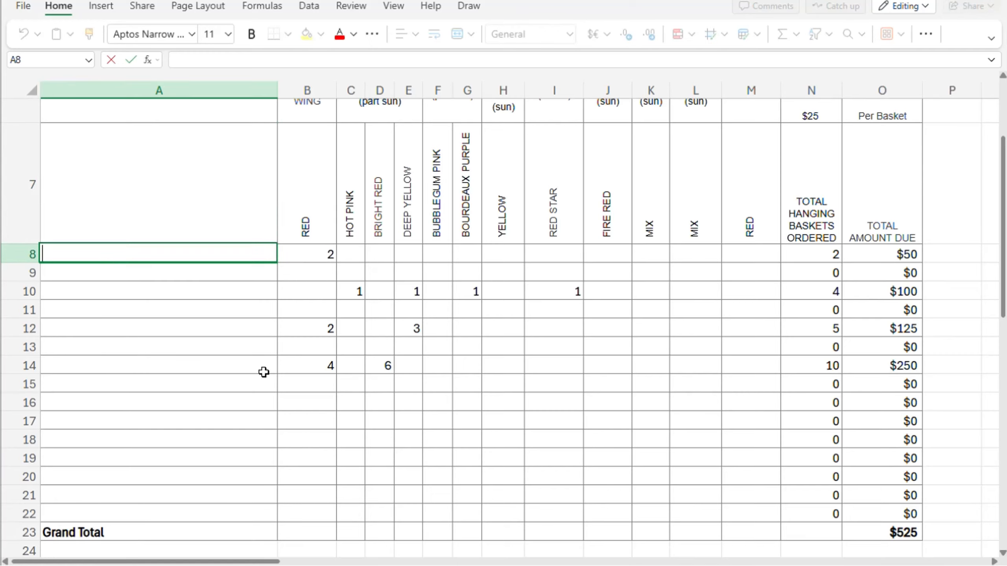
scroll(289, 384, up, 5)
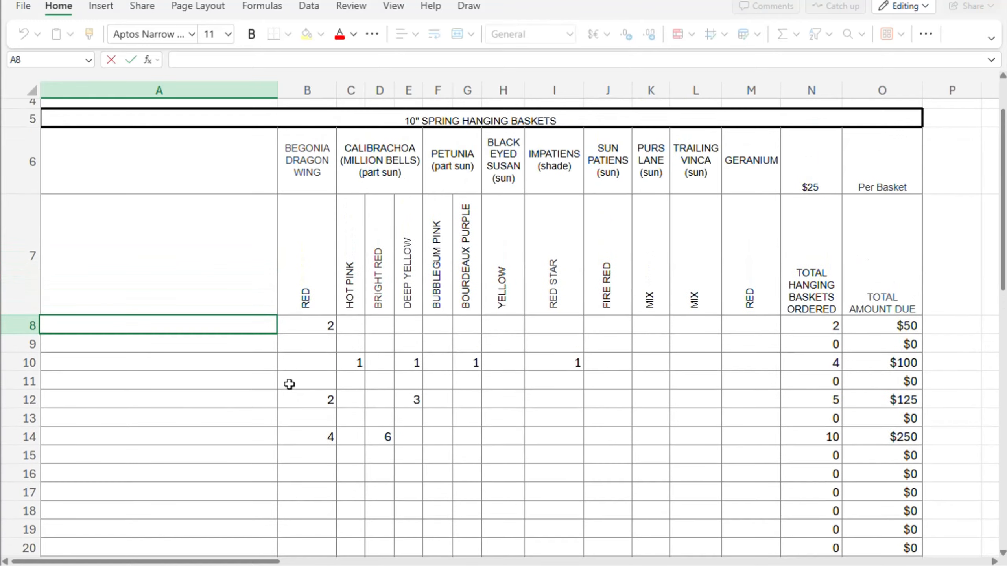
click(159, 130)
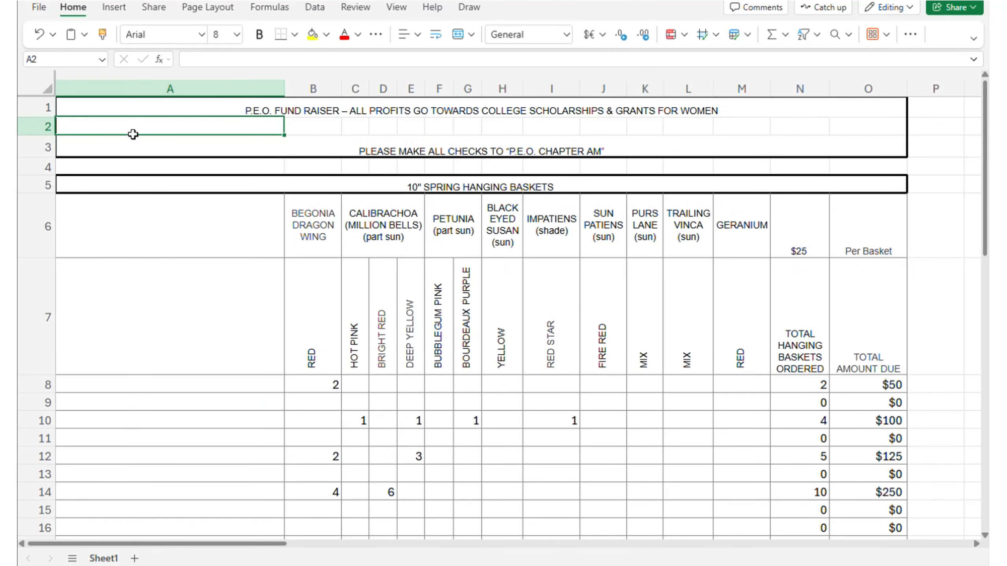
- Add a second worksheet to the workbook and open it
click(135, 559)
click(115, 560)
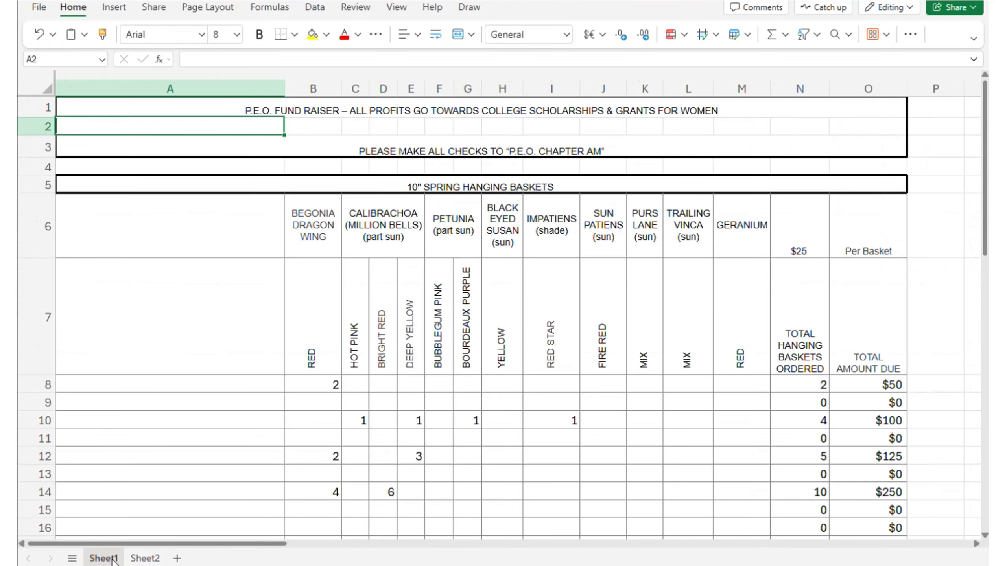
click(146, 558)
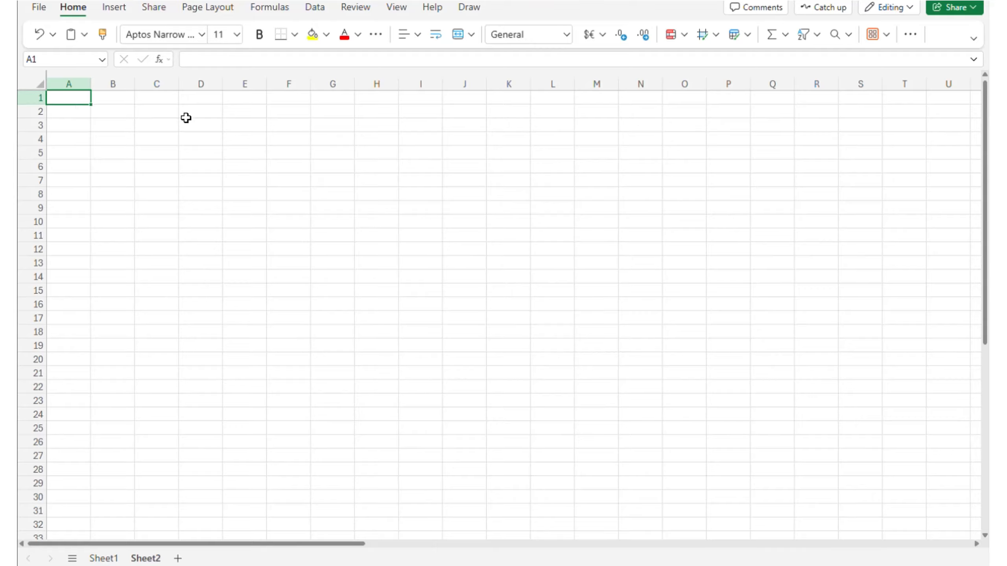
- Insert the red and white impatiens picture from this device at cell A1 of Sheet2
double_click(78, 104)
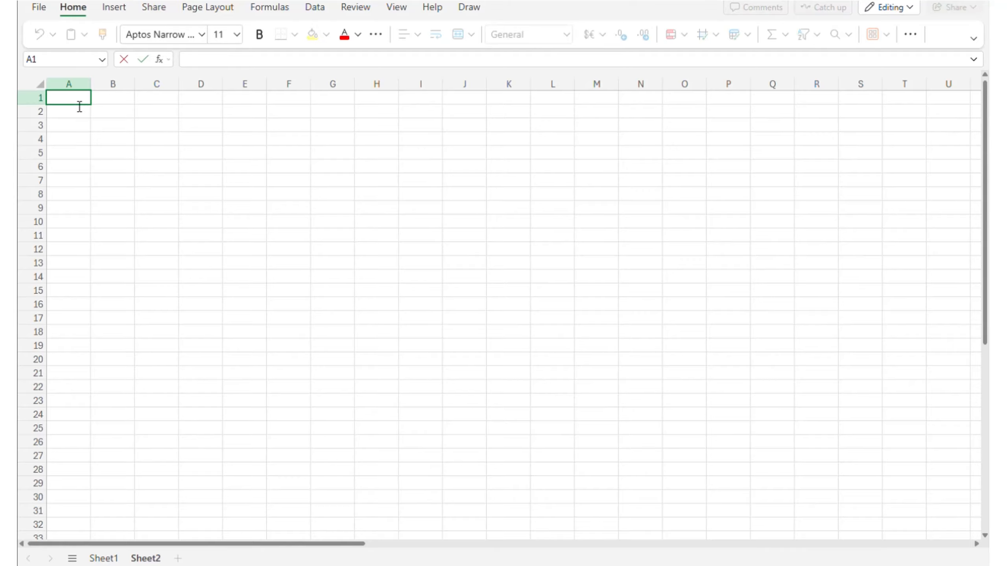
click(115, 16)
key(Escape)
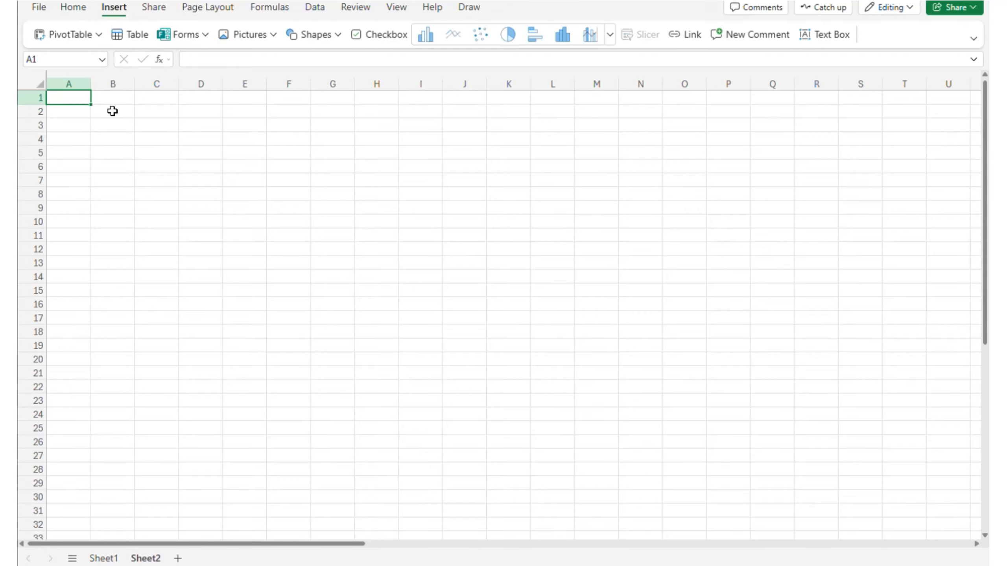
click(258, 37)
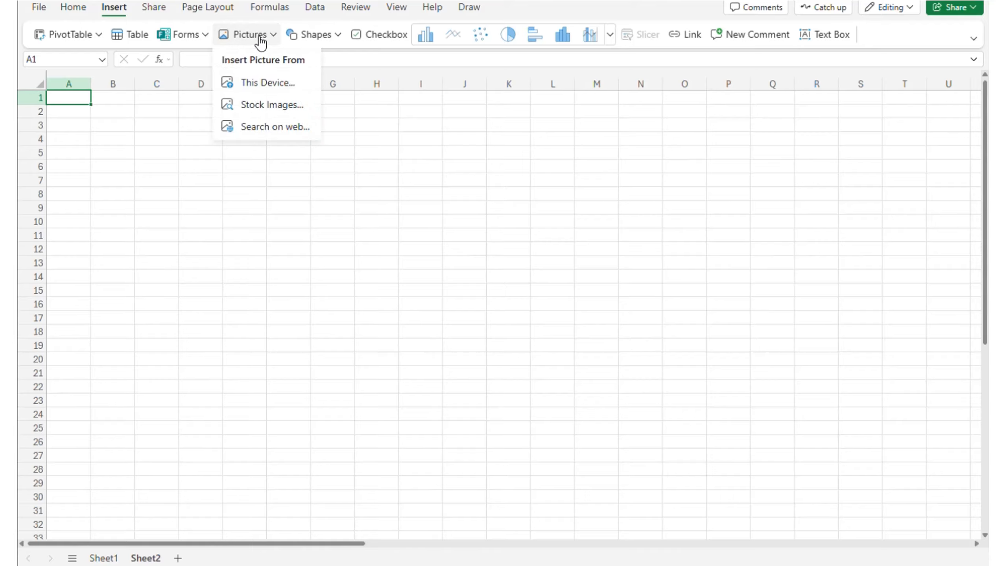
click(262, 85)
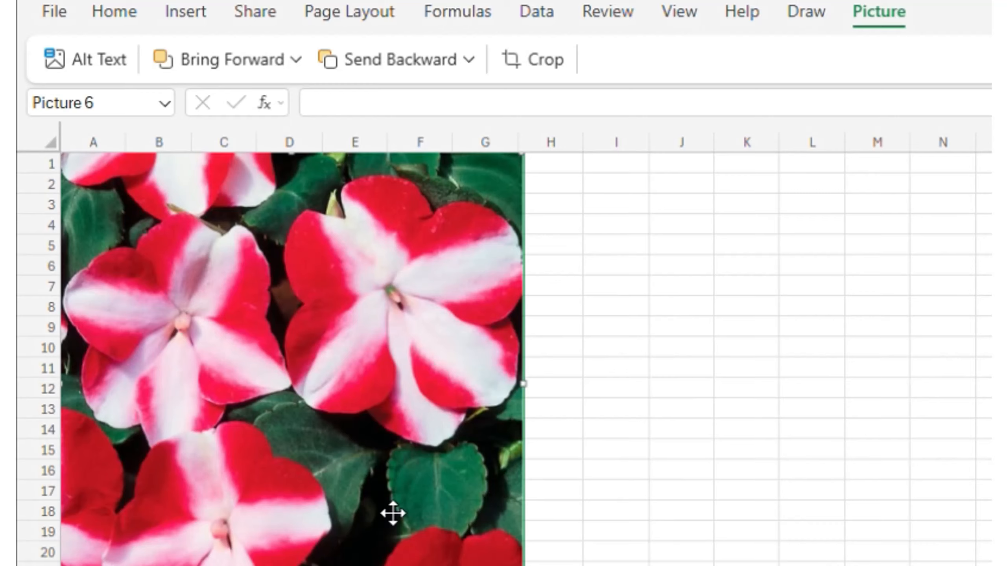
- Shrink the impatiens picture to about three default columns by nine rows and widen column A to slightly more than the picture's width
drag(523, 565, 219, 350)
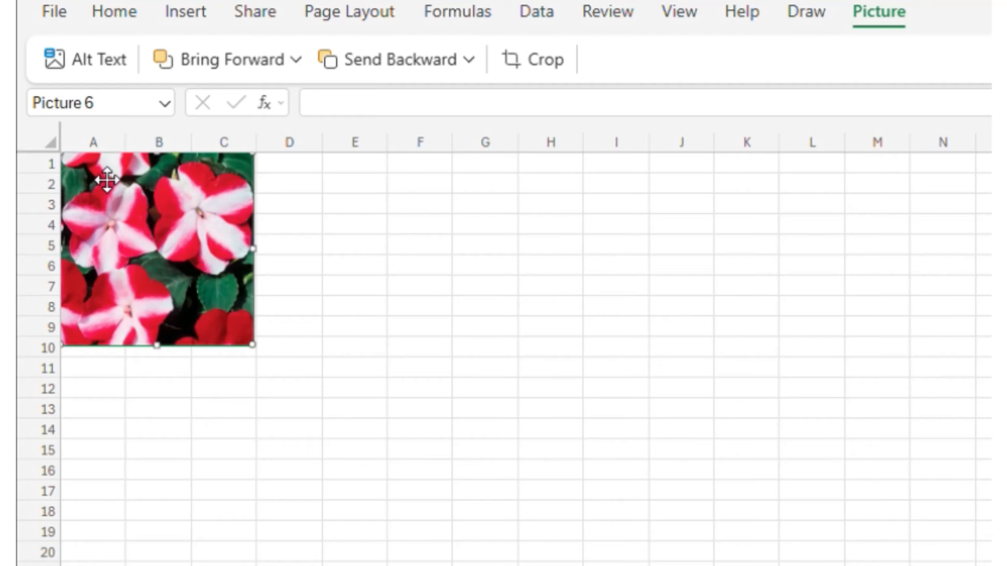
drag(125, 143, 169, 145)
drag(262, 131, 279, 129)
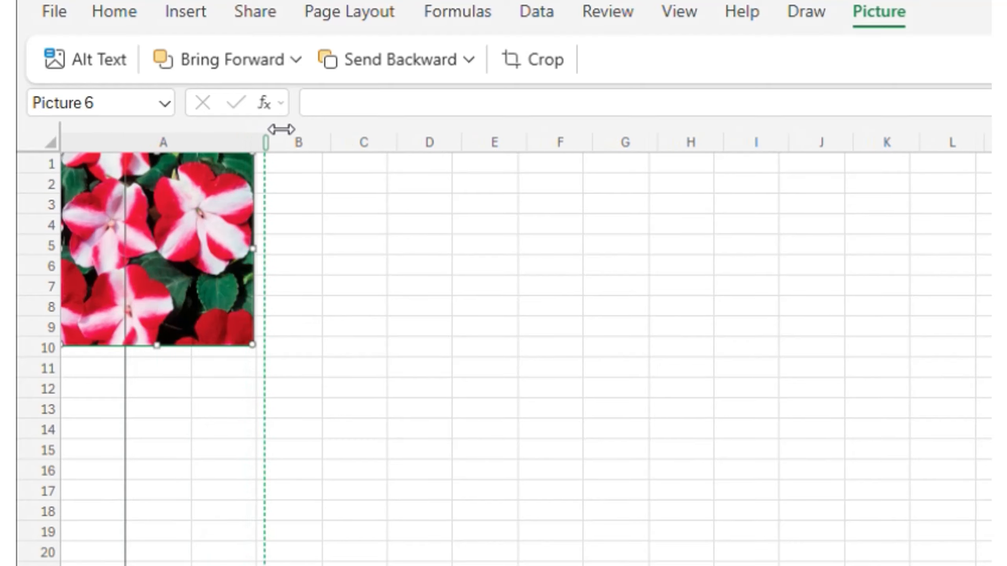
- Enter the caption "impatiens red star" in A11 below the picture
click(172, 380)
double_click(172, 375)
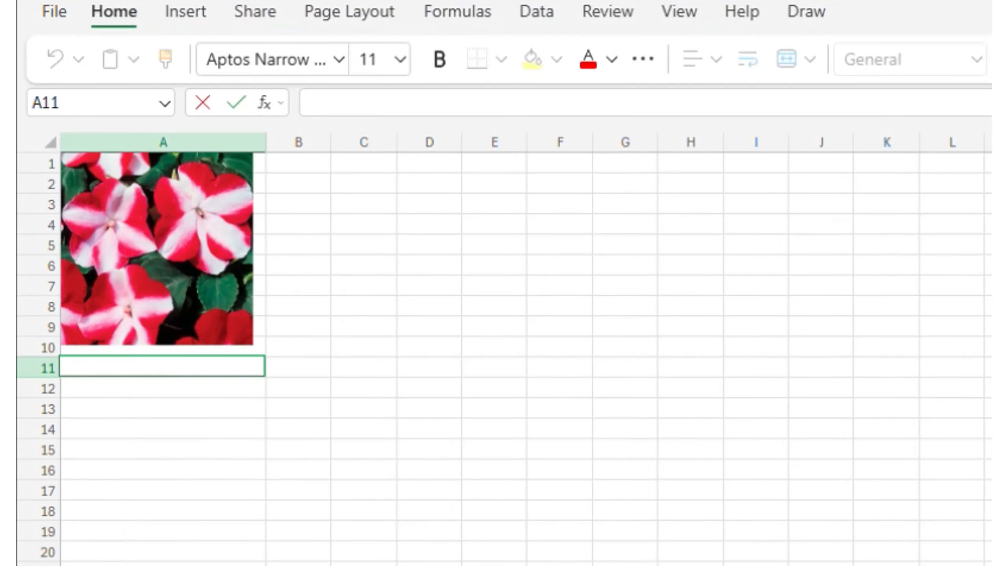
key(Escape)
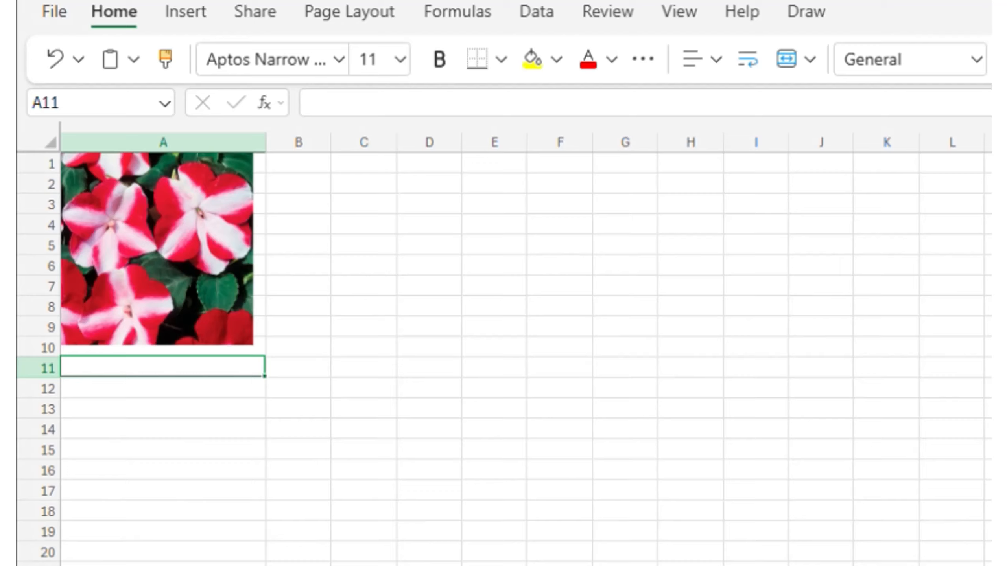
double_click(135, 380)
text(impatiens red star)
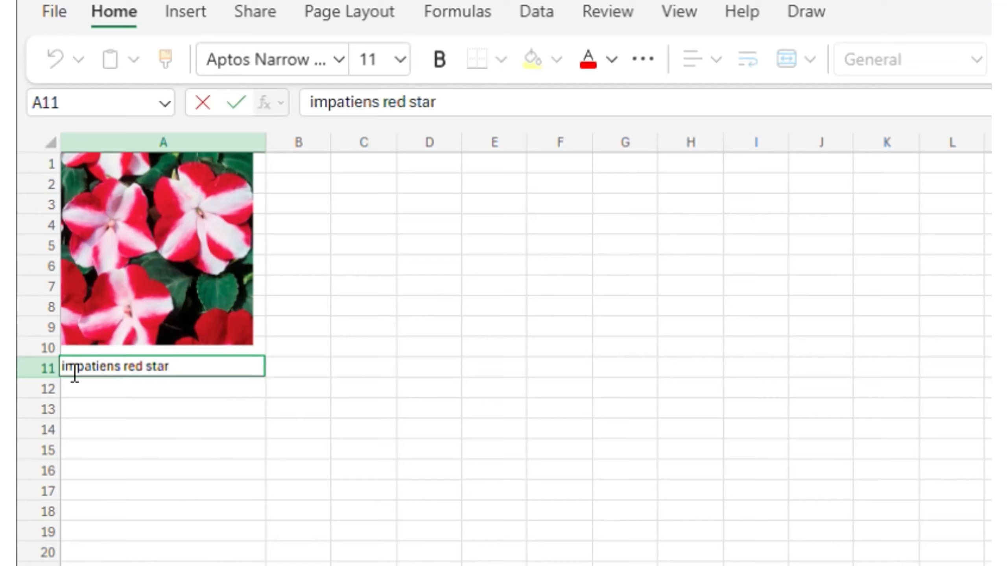
- Capitalize the first word of the caption in A11 so it reads "Impatiens red star"
key(Delete)
text(I)
key(Tab)
key(Tab)
key(Tab)
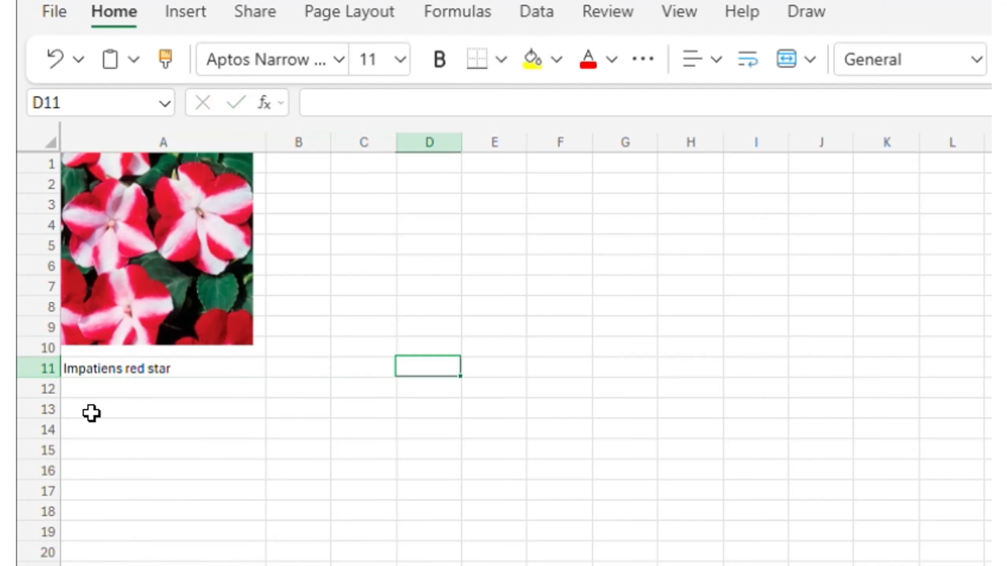
- Capitalize the second and third words of the A11 caption so it reads "Impatiens Red Star"
double_click(135, 381)
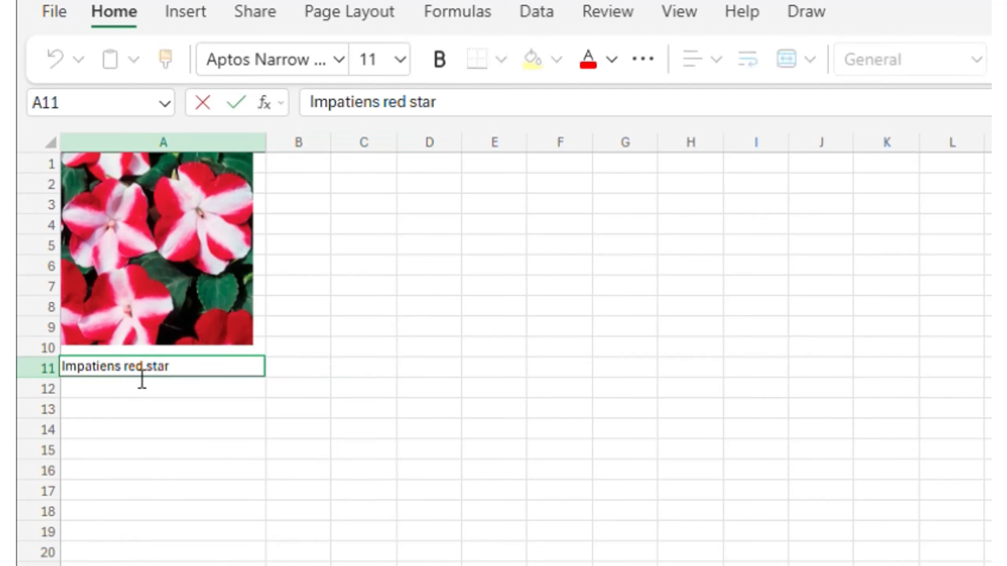
key(Delete)
text(R)
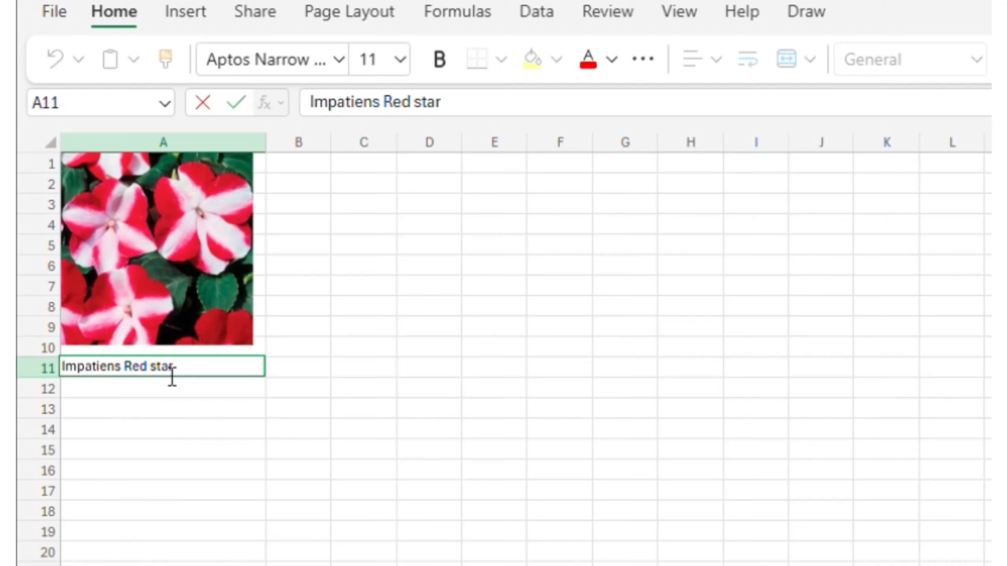
key(Right)
key(Right)
key(Right)
key(Right)
key(BackSpace)
text(S)
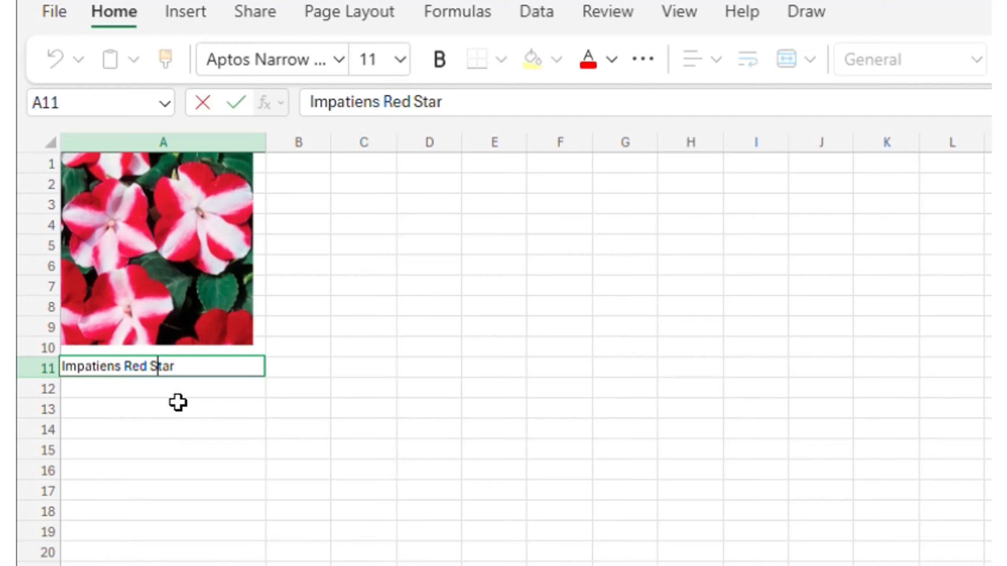
click(307, 249)
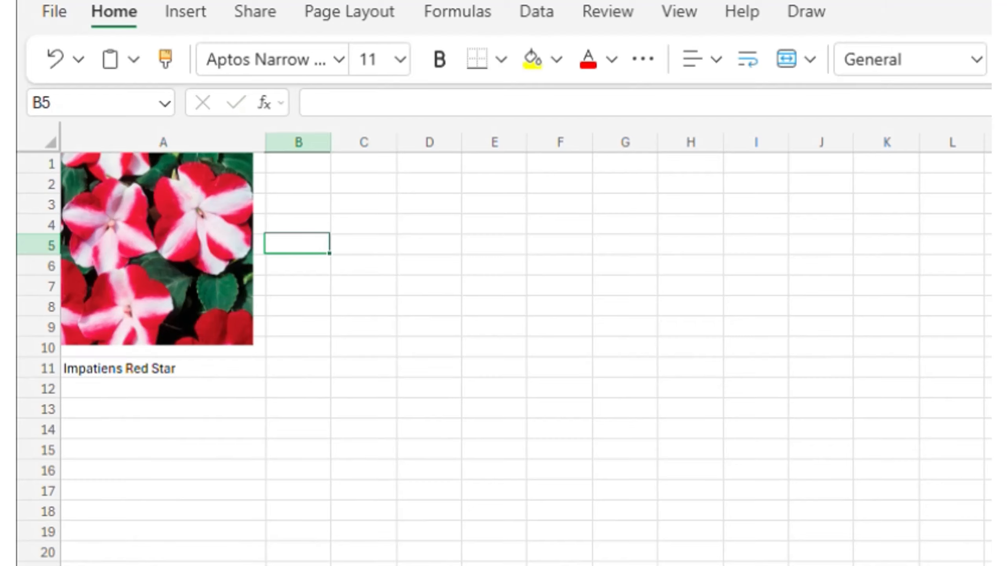
- Insert the yellow flower picture with dark centers from this device at cell B1
click(295, 167)
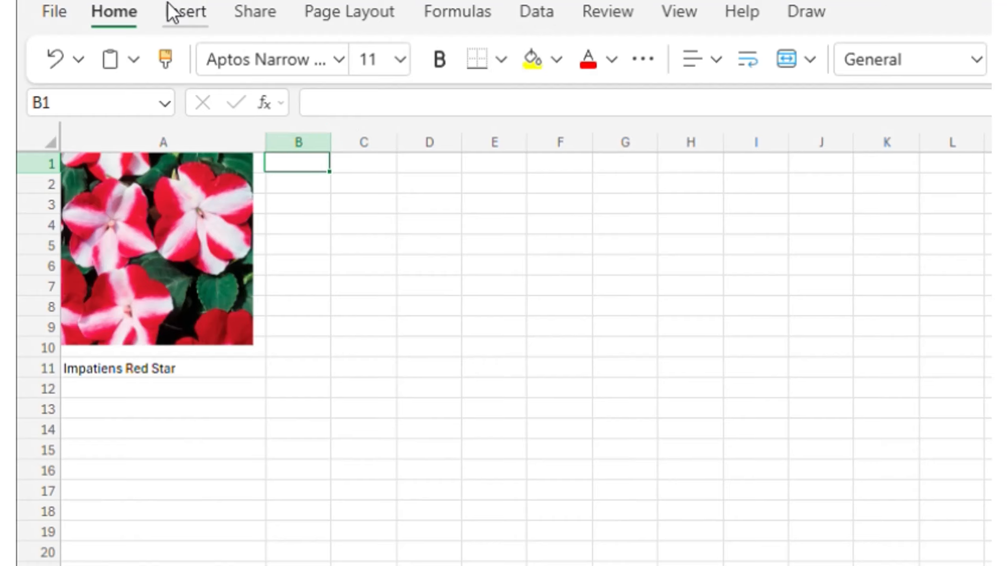
click(183, 11)
click(420, 64)
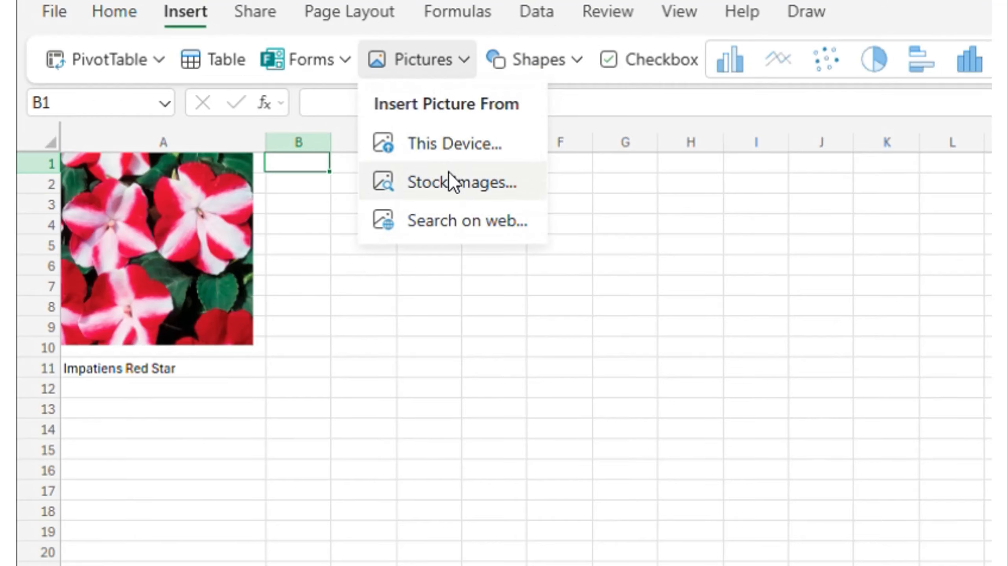
click(452, 147)
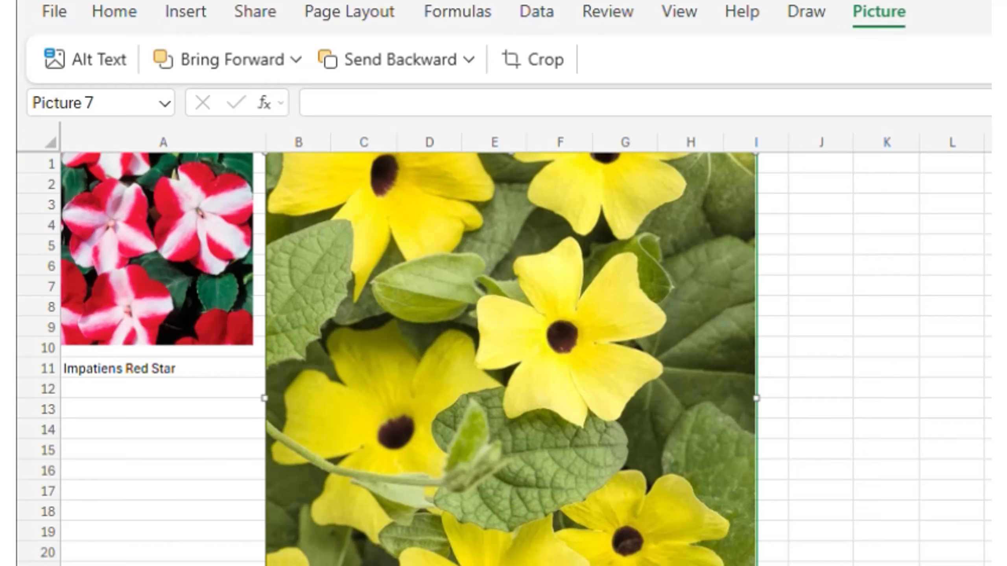
- Shrink the yellow flower picture to about three default columns by nine rows and widen column B to just over the picture's width
drag(755, 397, 467, 301)
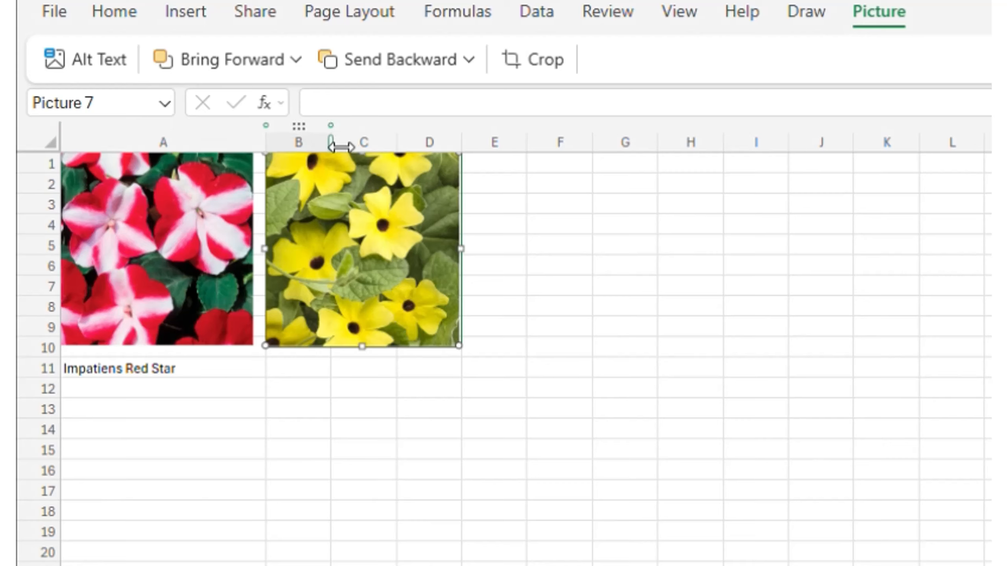
drag(331, 142, 471, 113)
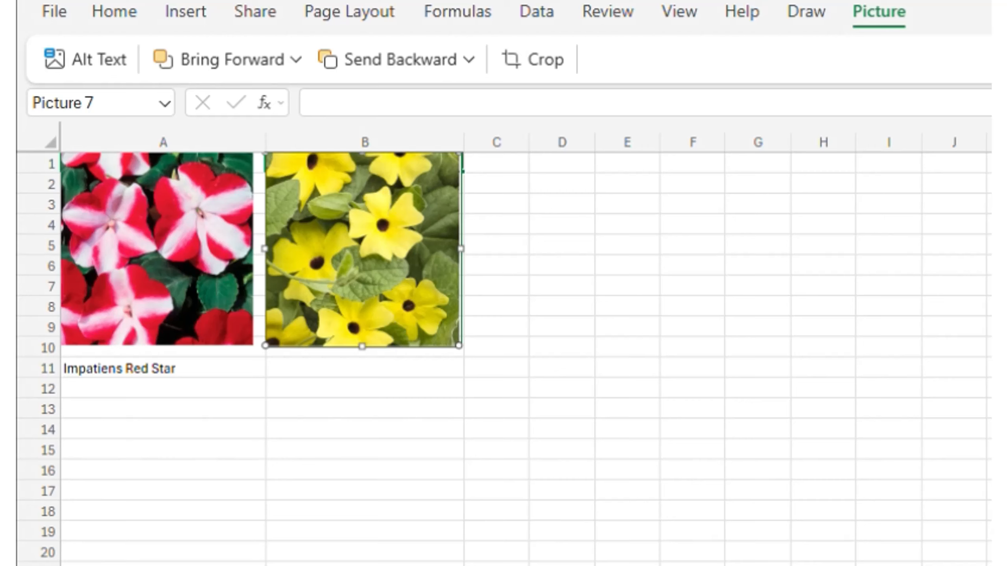
- Open cell B11 below the yellow flower picture for entering a caption
click(330, 373)
double_click(333, 375)
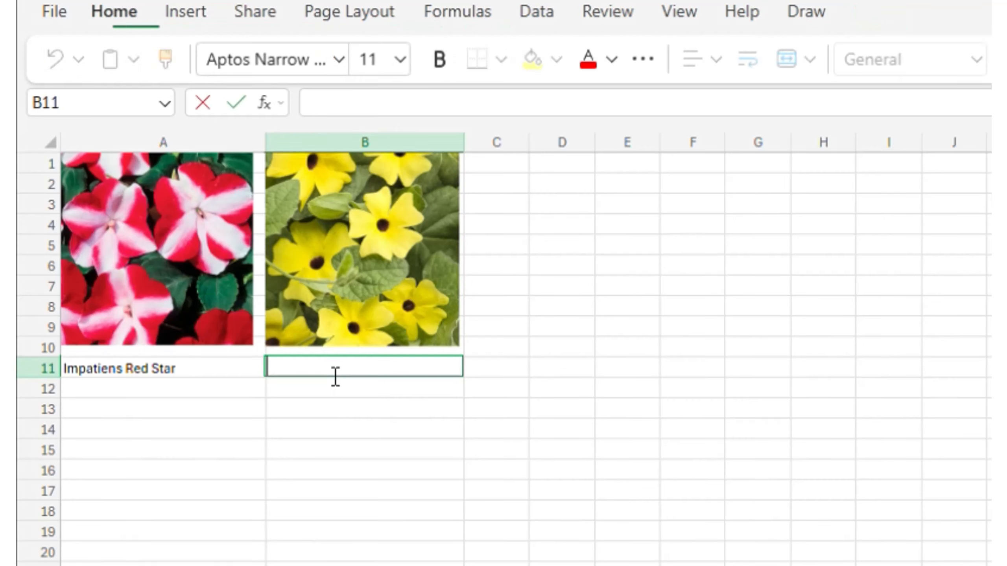